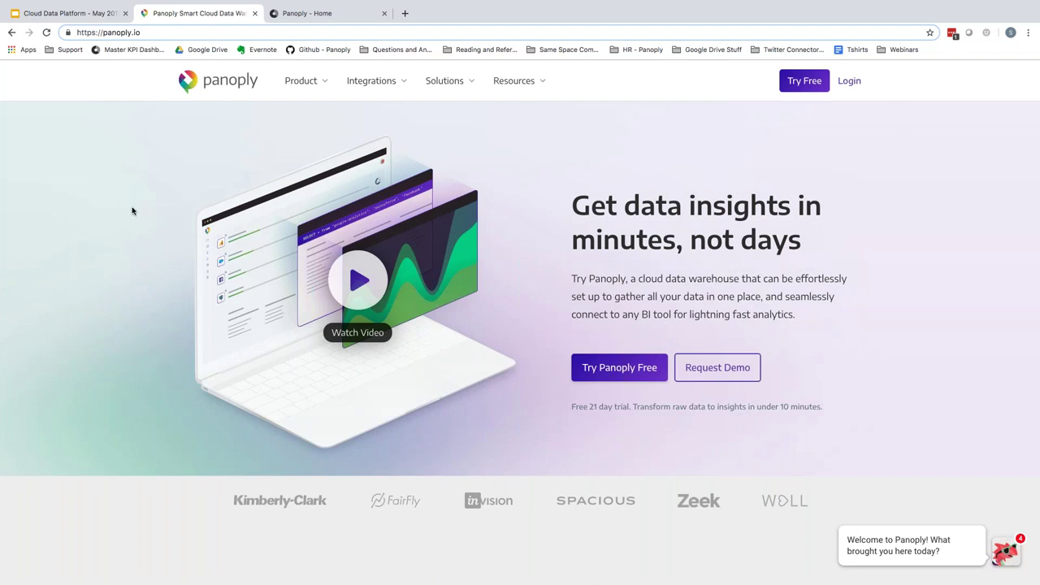
# - Sign in to the Panoply platform with the account email and password
pyautogui.click(850, 82)
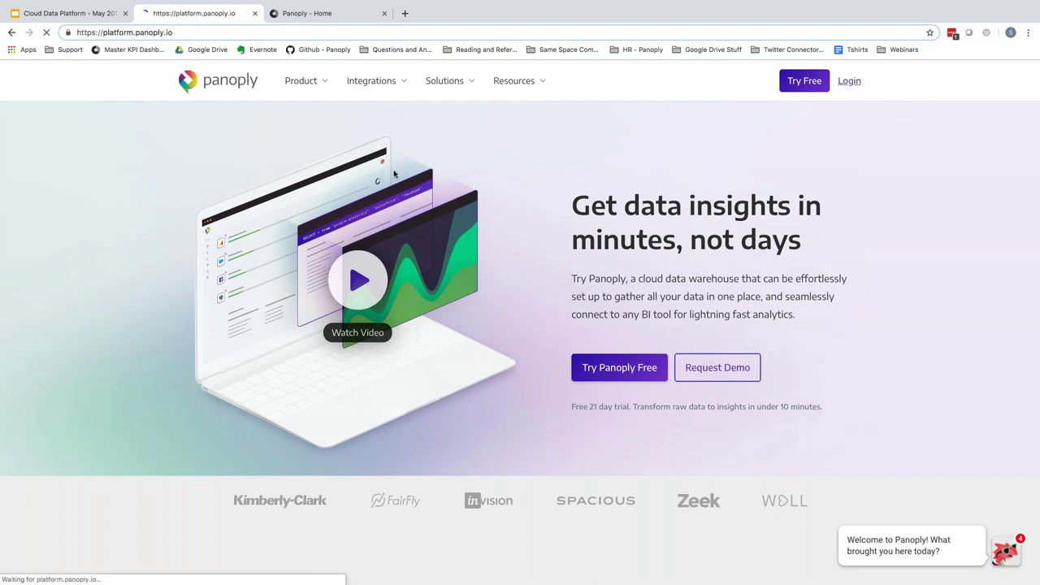
pyautogui.press('Tab')
pyautogui.write('•••••••••')
pyautogui.press('Return')
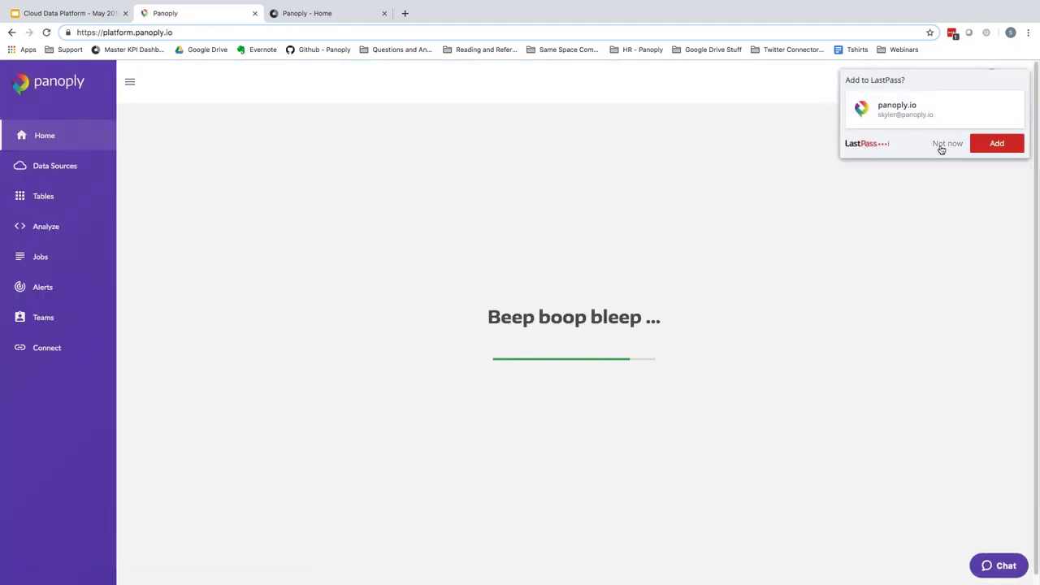
# - Dismiss the password-manager prompt and start adding a new data source from Data Sources
pyautogui.click(940, 150)
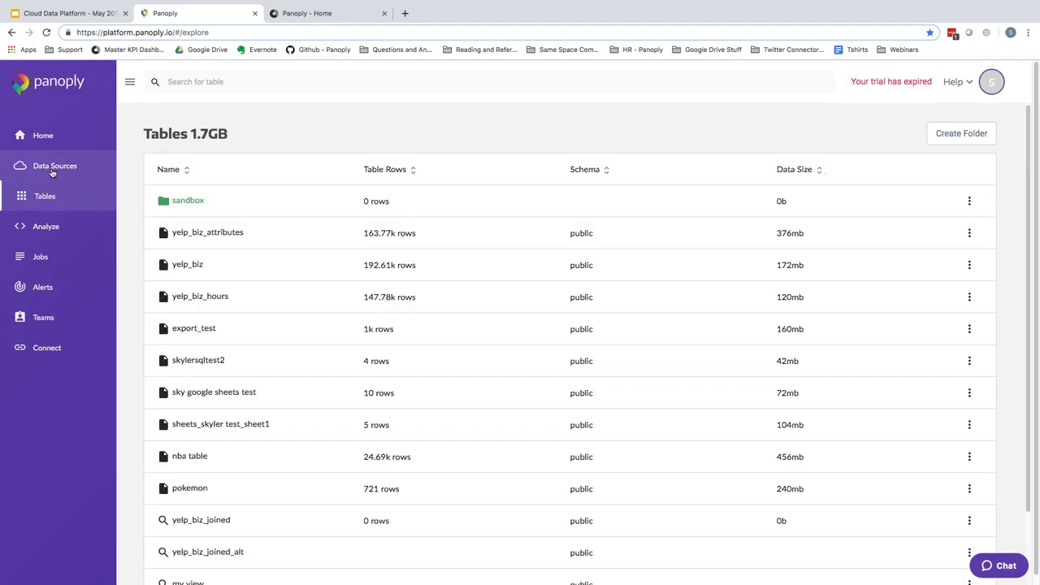
pyautogui.click(52, 170)
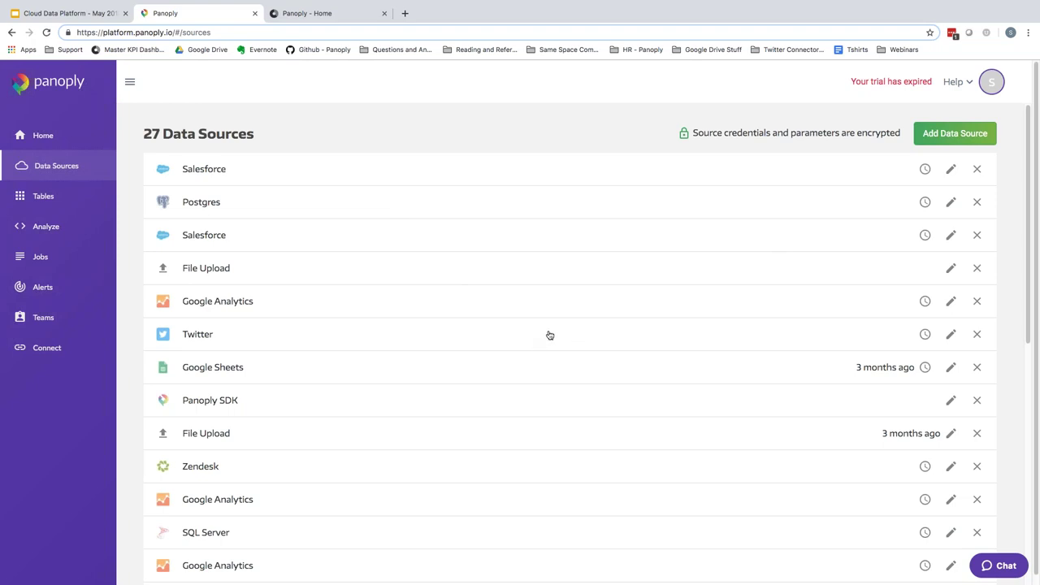
pyautogui.click(946, 140)
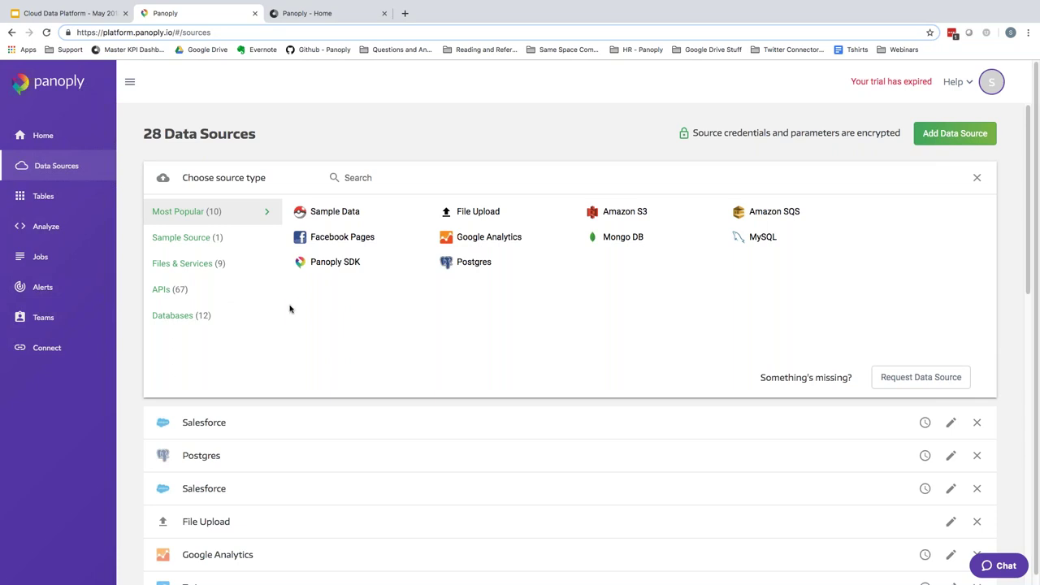
# - List the Files & Services connectors, such as Amazon S3, HDFS, RabbitMQ and SFTP
pyautogui.click(193, 265)
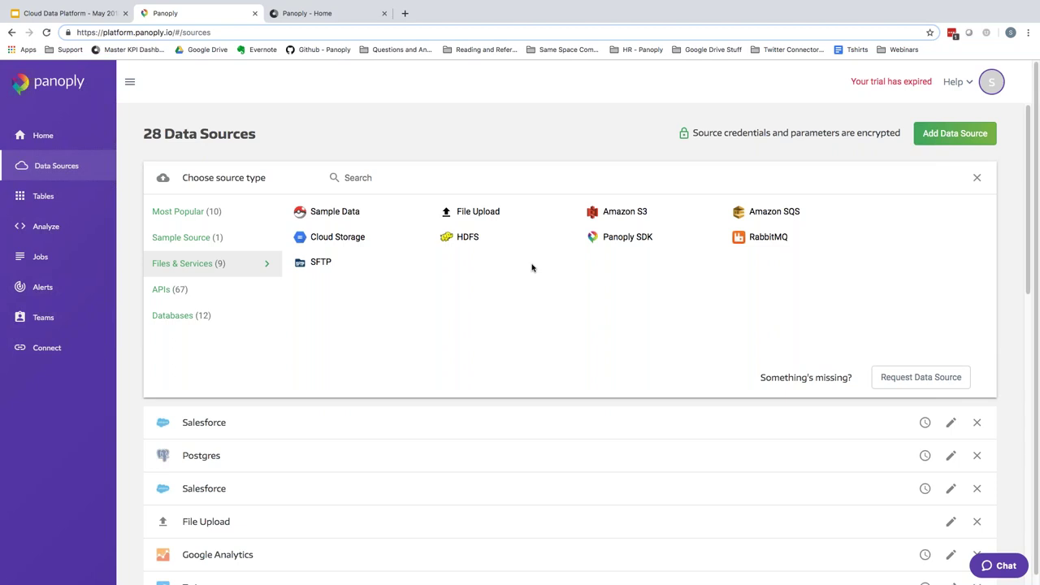
# - List the 12 Databases connectors, including Amazon Aurora, BigQuery, MongoDB, Redshift and SQL Server
pyautogui.click(176, 316)
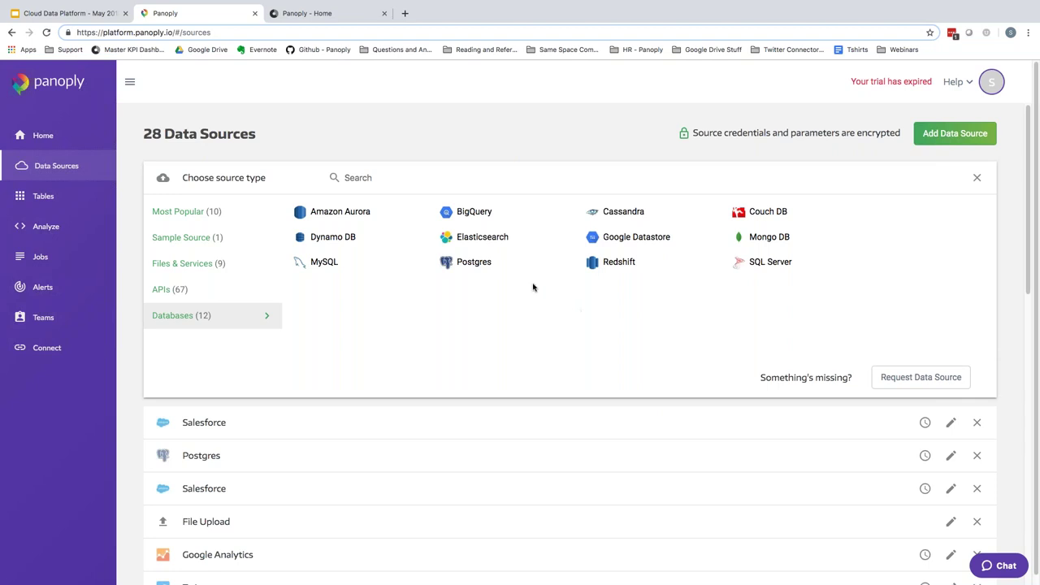
# - Scroll through the APIs (67) connectors, such as GitHub, Google Analytics, HubSpot and Jira
pyautogui.click(164, 291)
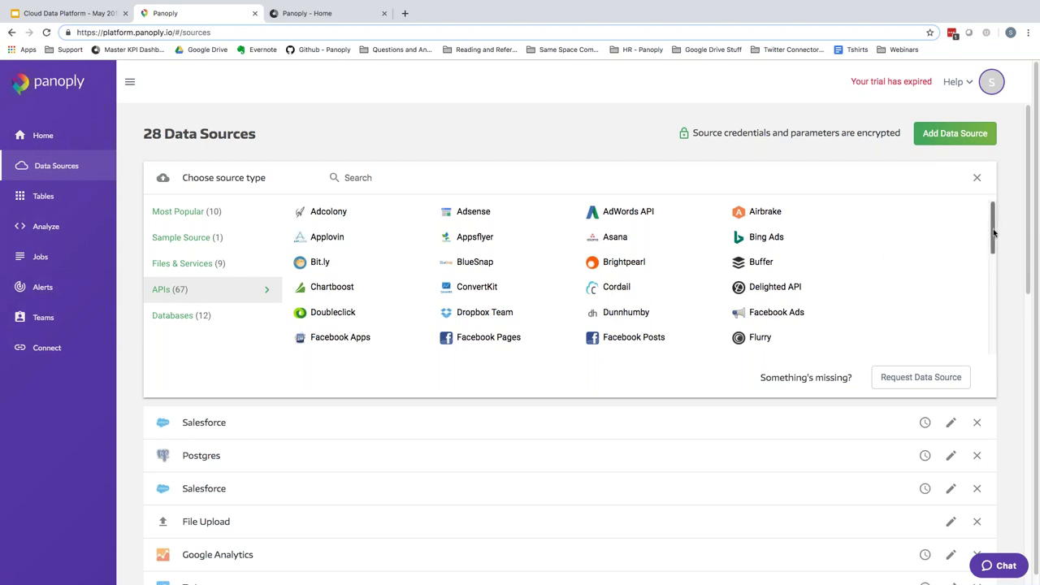
pyautogui.moveTo(992, 230); pyautogui.dragTo(1016, 337)
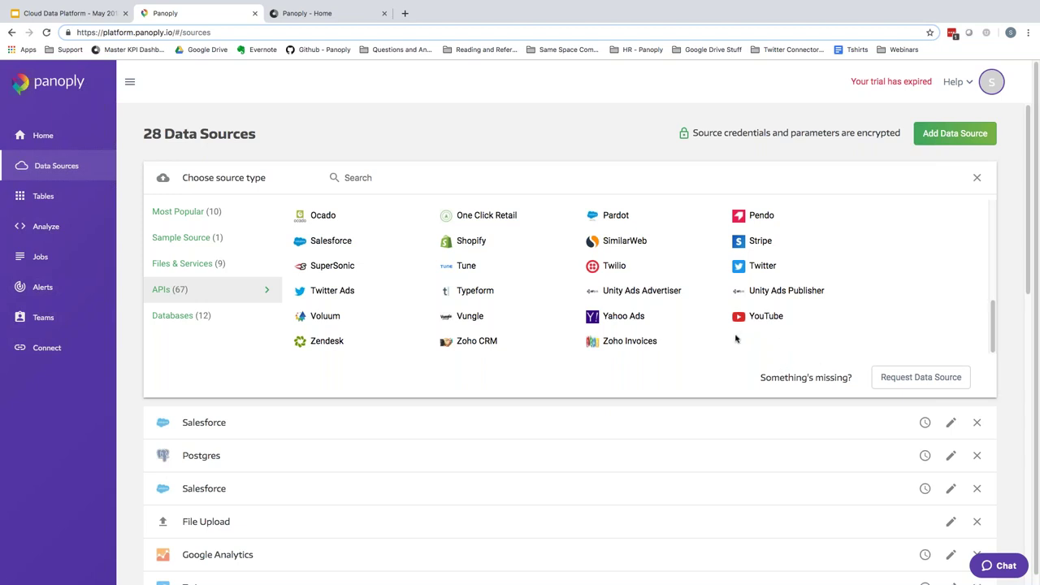
pyautogui.scroll(3, 731, 333)
pyautogui.scroll(2, 729, 328)
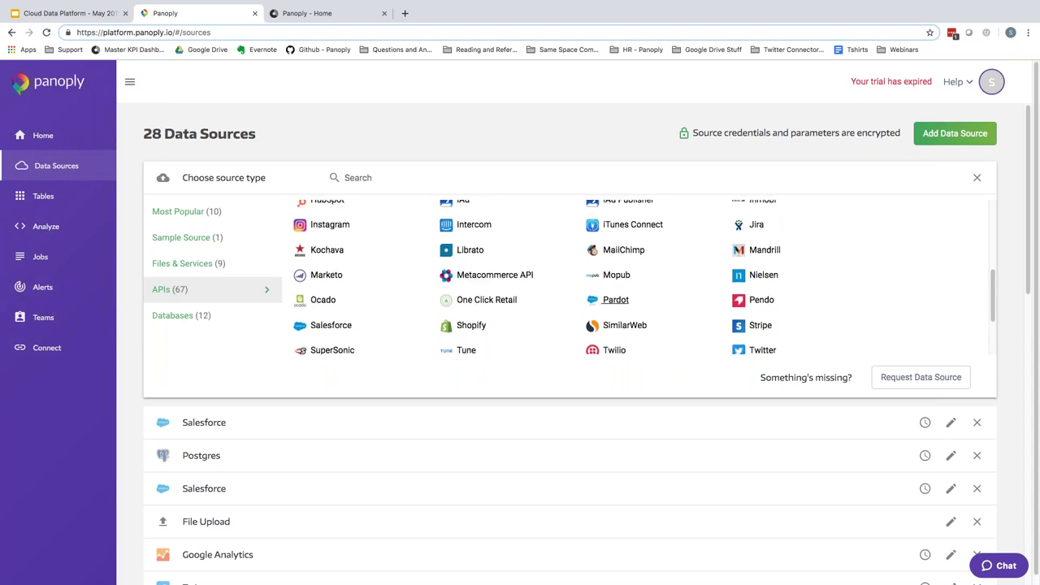
pyautogui.scroll(1, 718, 309)
pyautogui.scroll(1, 718, 306)
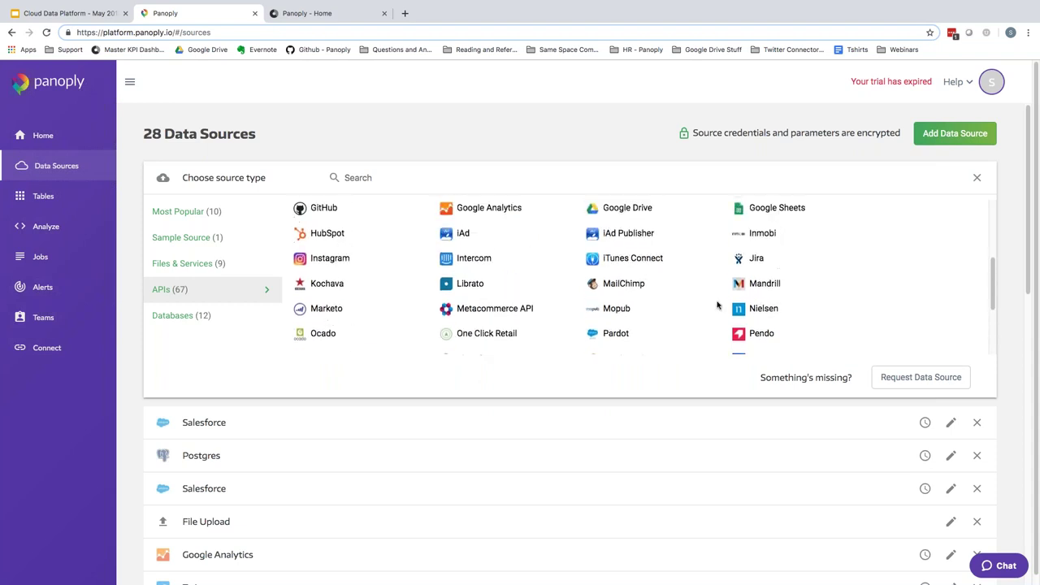
pyautogui.scroll(1, 717, 306)
pyautogui.scroll(3, 715, 304)
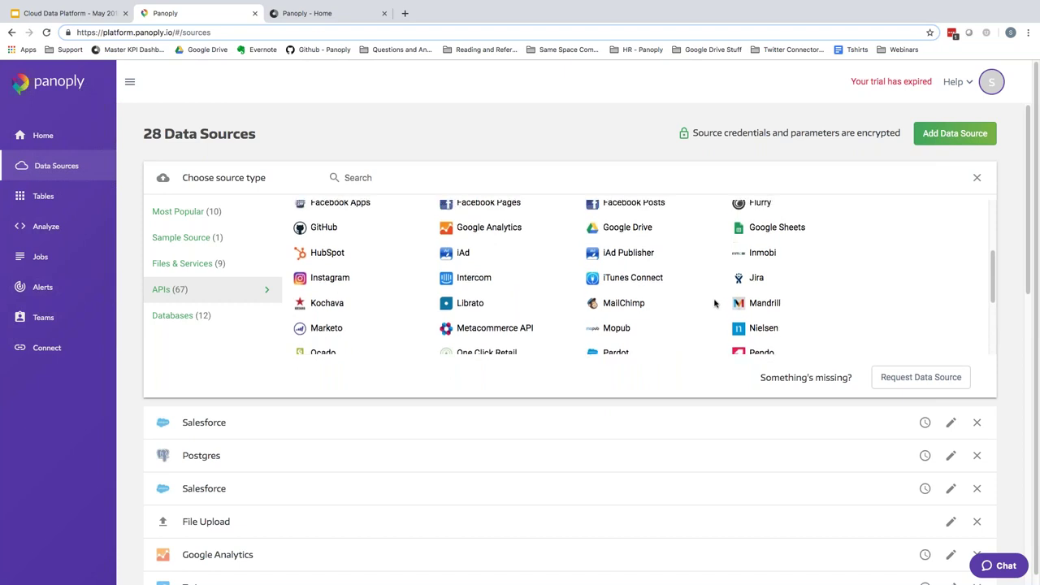
pyautogui.scroll(1, 694, 296)
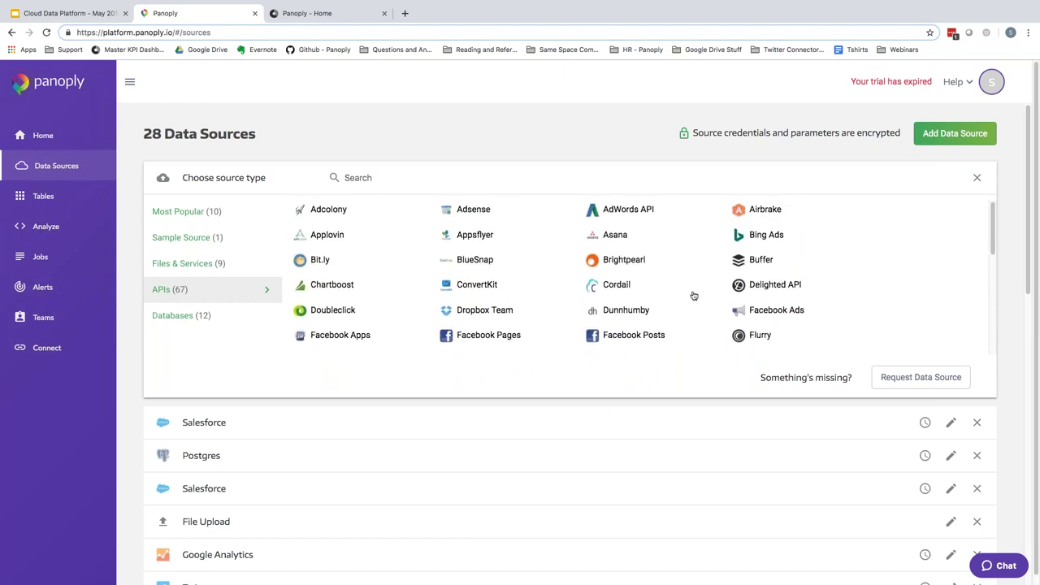
pyautogui.scroll(-5, 694, 296)
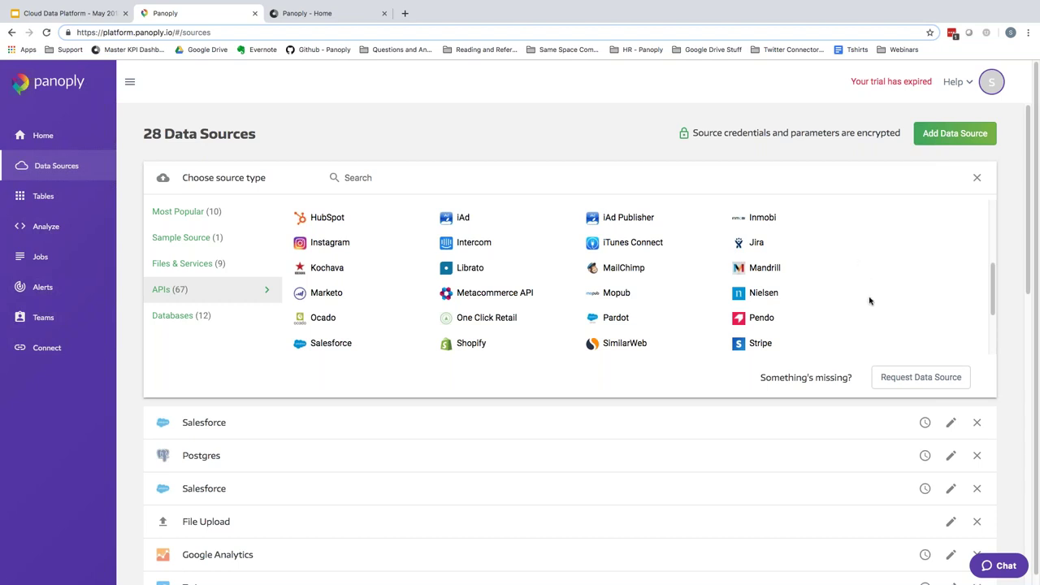
pyautogui.scroll(1, 870, 299)
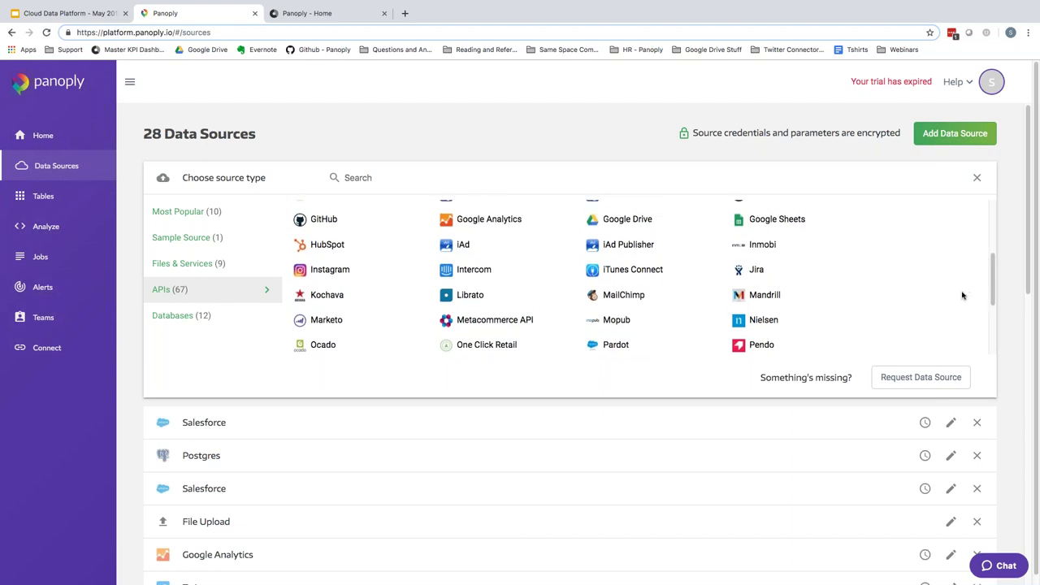
pyautogui.scroll(1, 934, 269)
# - Pick Google Analytics as the source and begin Login With Google
pyautogui.click(486, 238)
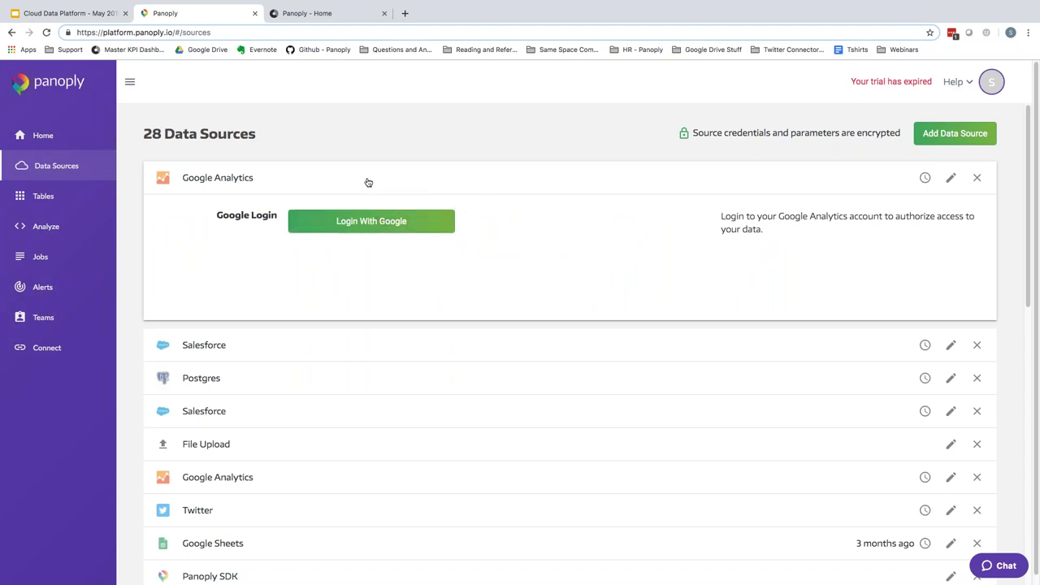
pyautogui.click(374, 226)
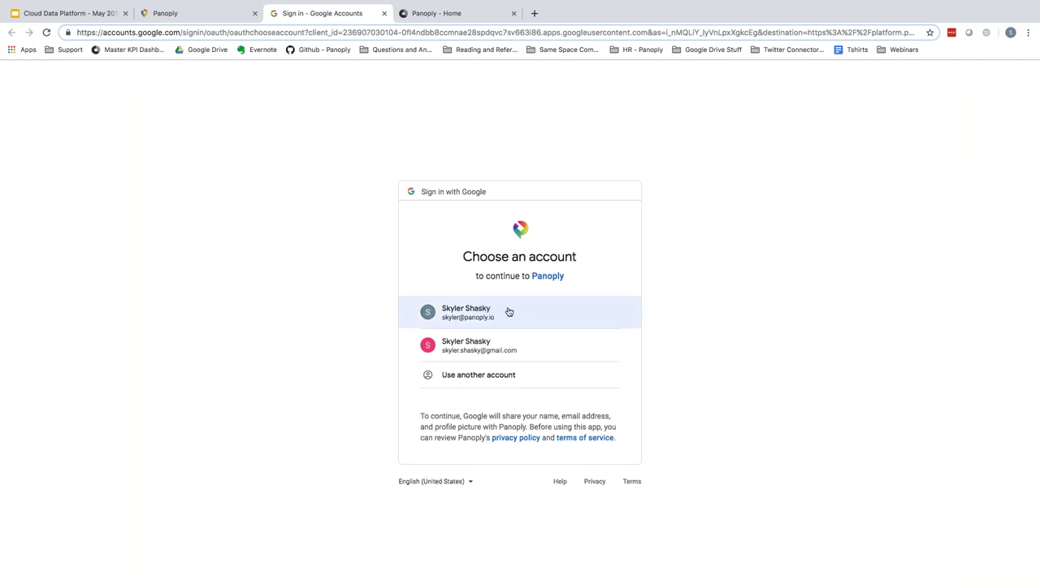
# - Choose the first Google account and allow Panoply to view Analytics data
pyautogui.click(477, 316)
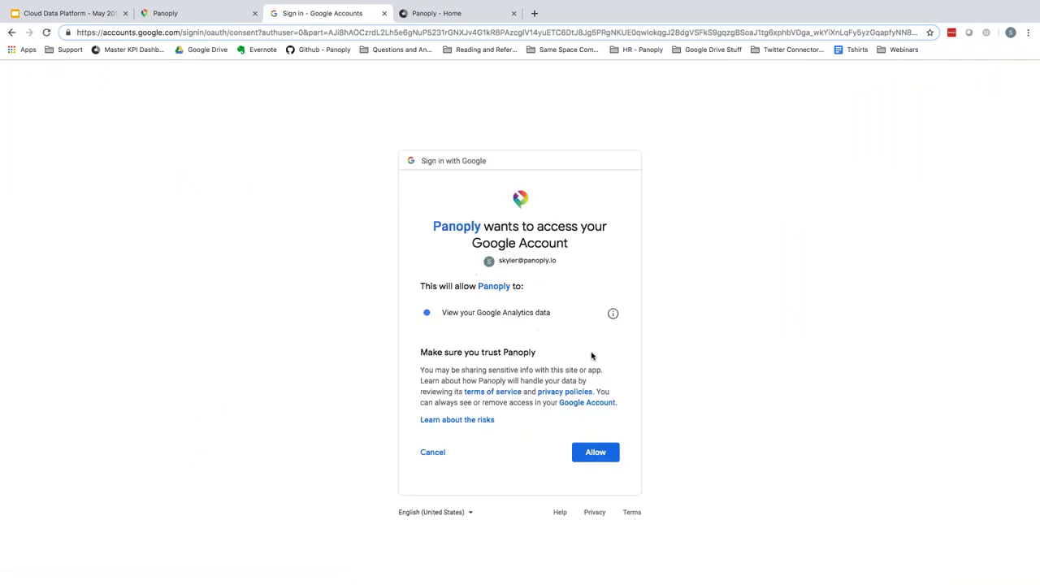
pyautogui.click(595, 451)
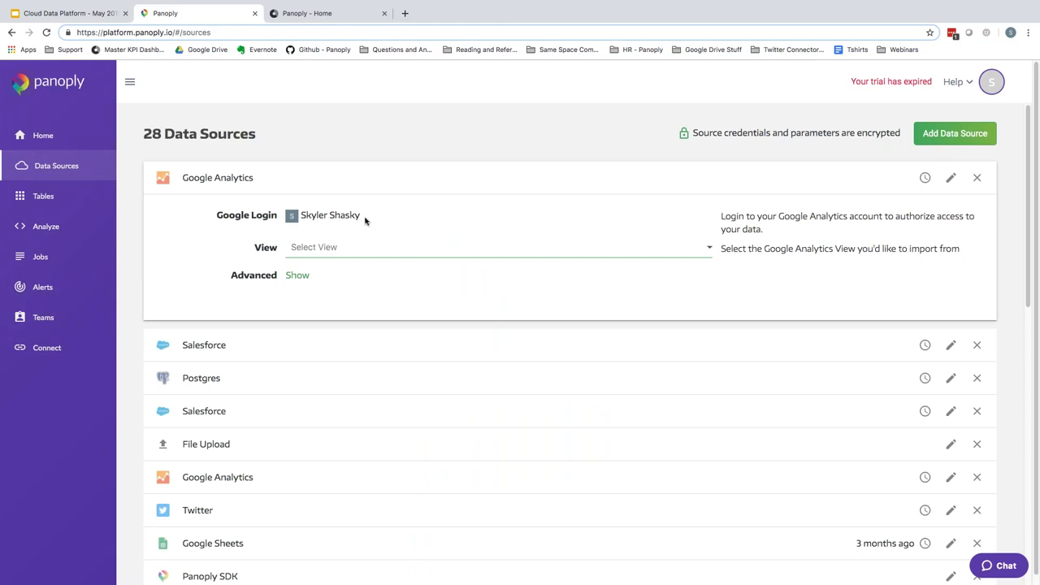
# - Select the Google Merchandise Store: 1 Master View for the Analytics source
pyautogui.click(388, 254)
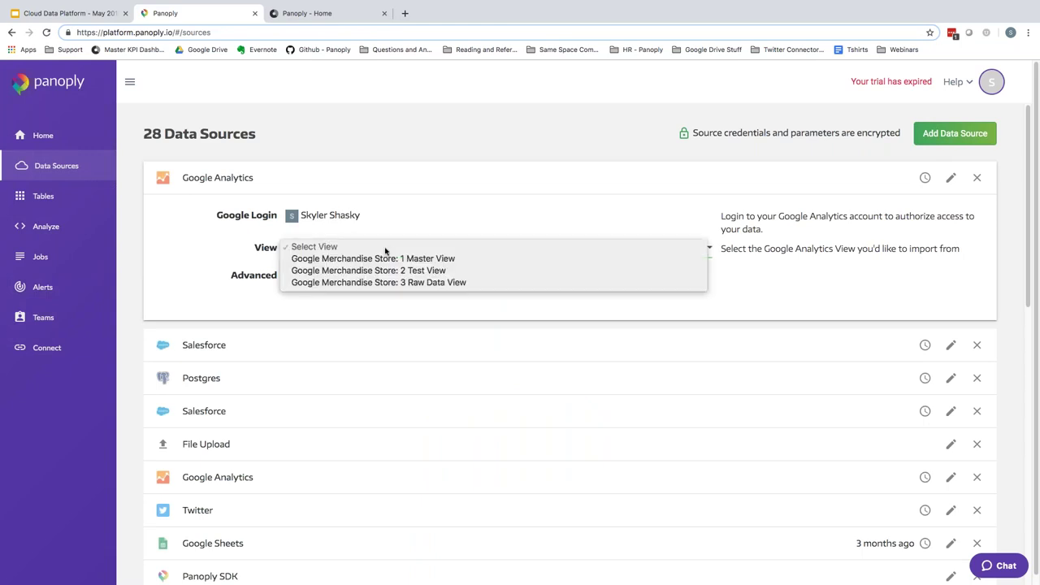
pyautogui.click(385, 259)
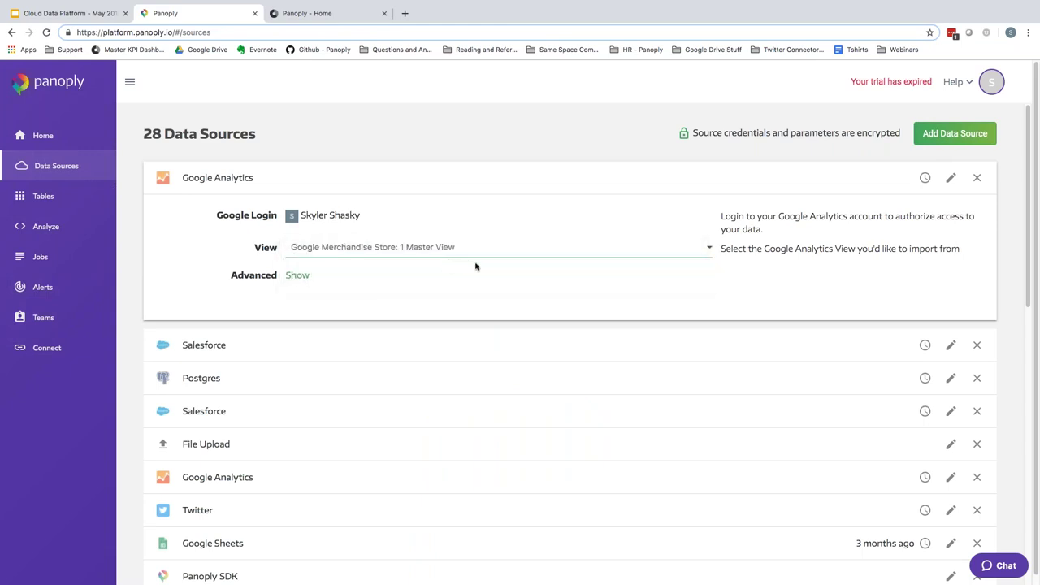
pyautogui.scroll(-1, 618, 203)
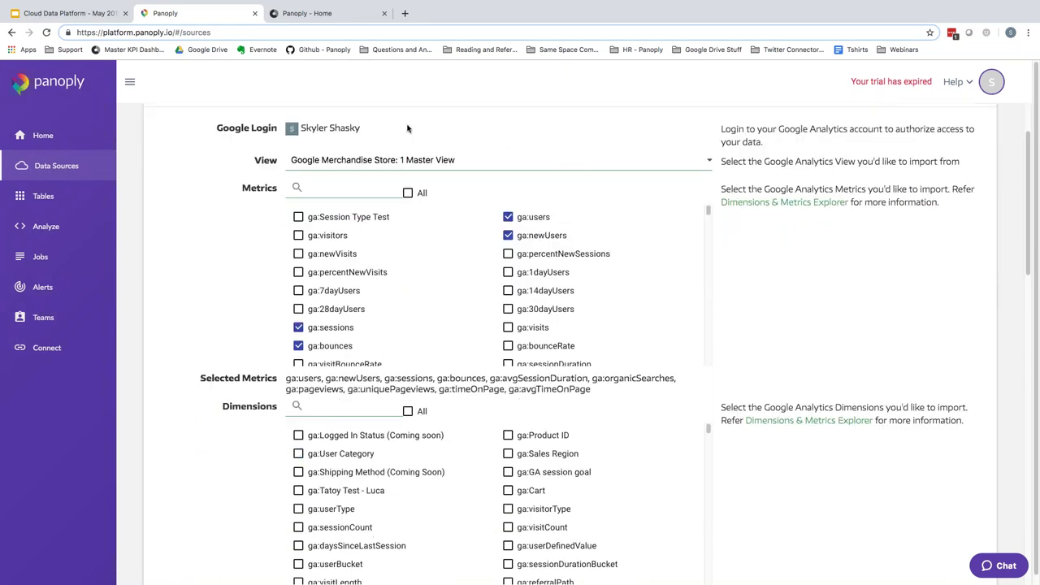
pyautogui.scroll(-1, 232, 201)
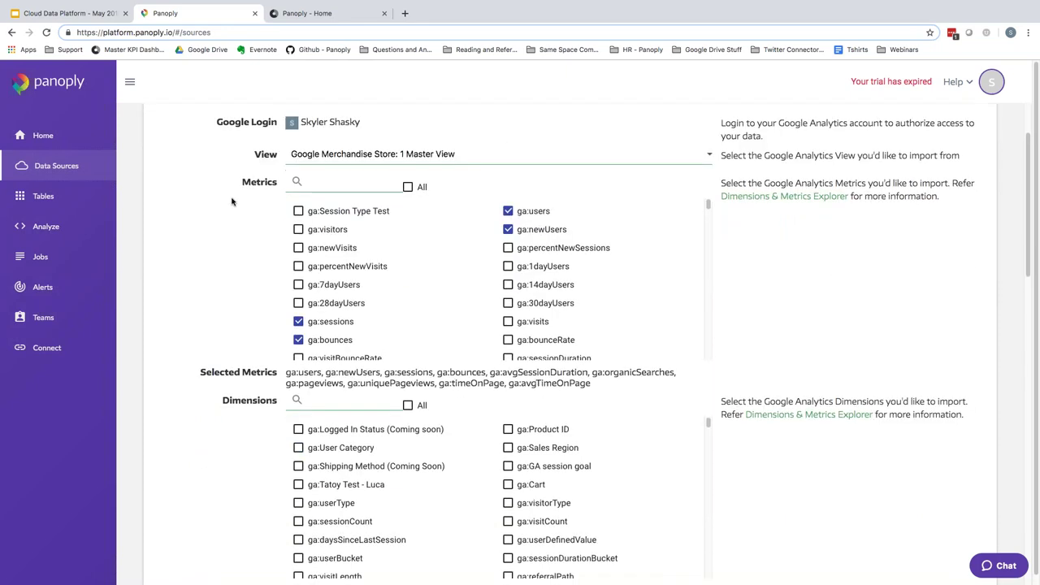
pyautogui.scroll(-1, 232, 202)
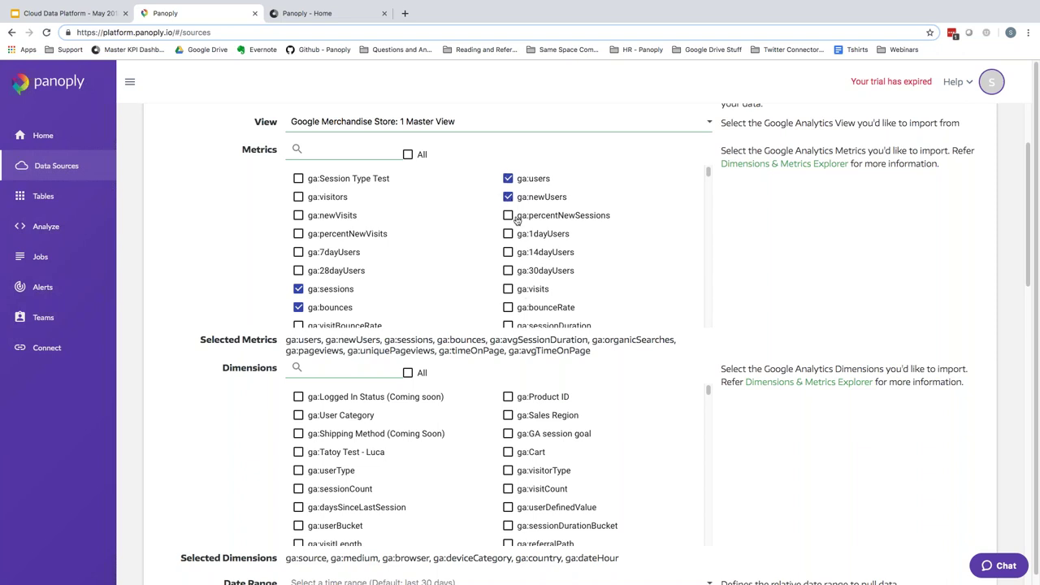
# - Review the ten selected metrics, including sessions and bounces, and the checked ga:browser dimension
pyautogui.scroll(-1, 516, 219)
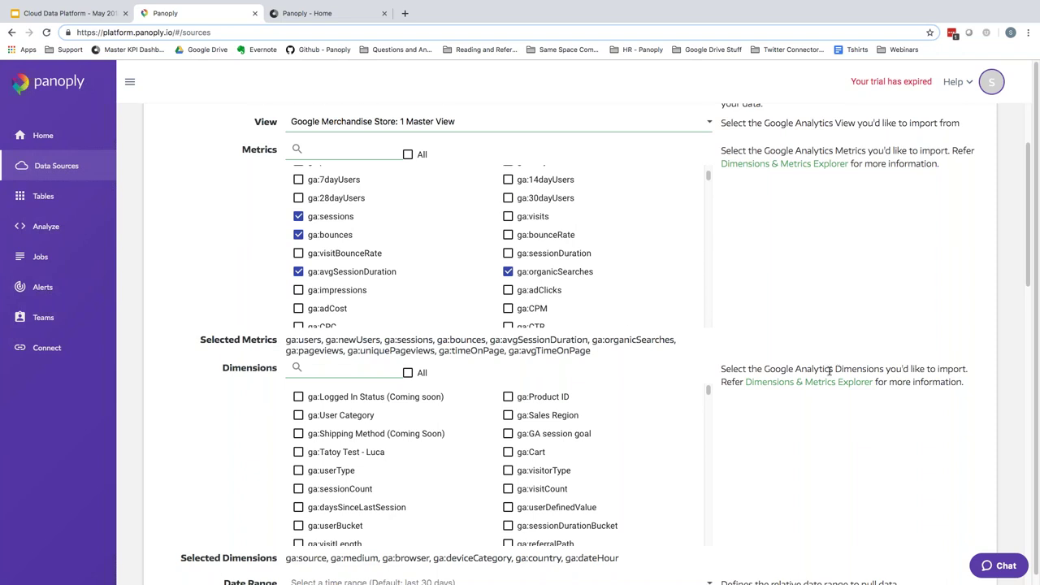
pyautogui.scroll(-1, 829, 370)
pyautogui.scroll(-3, 504, 455)
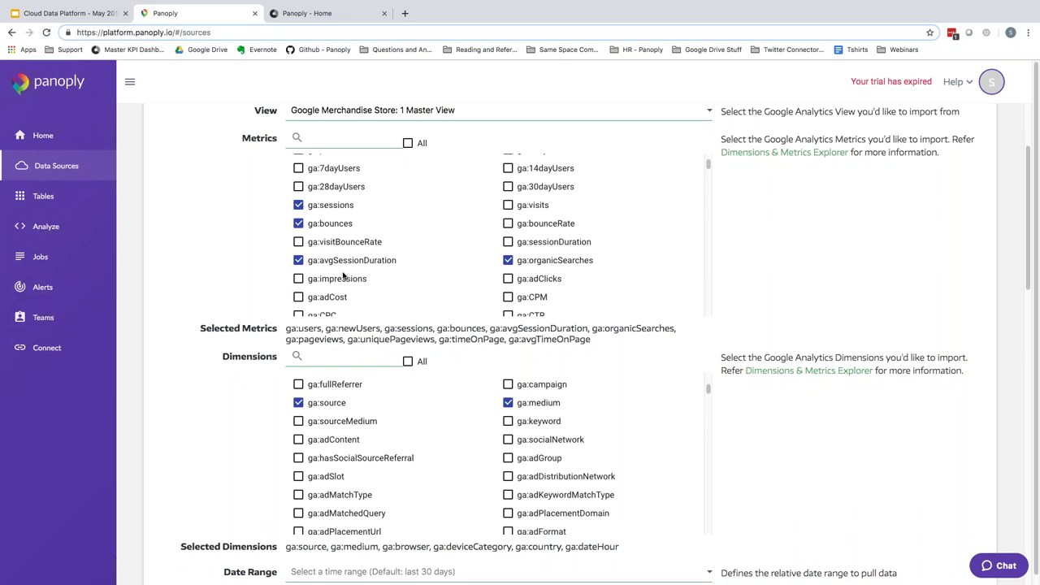
pyautogui.scroll(-1, 583, 409)
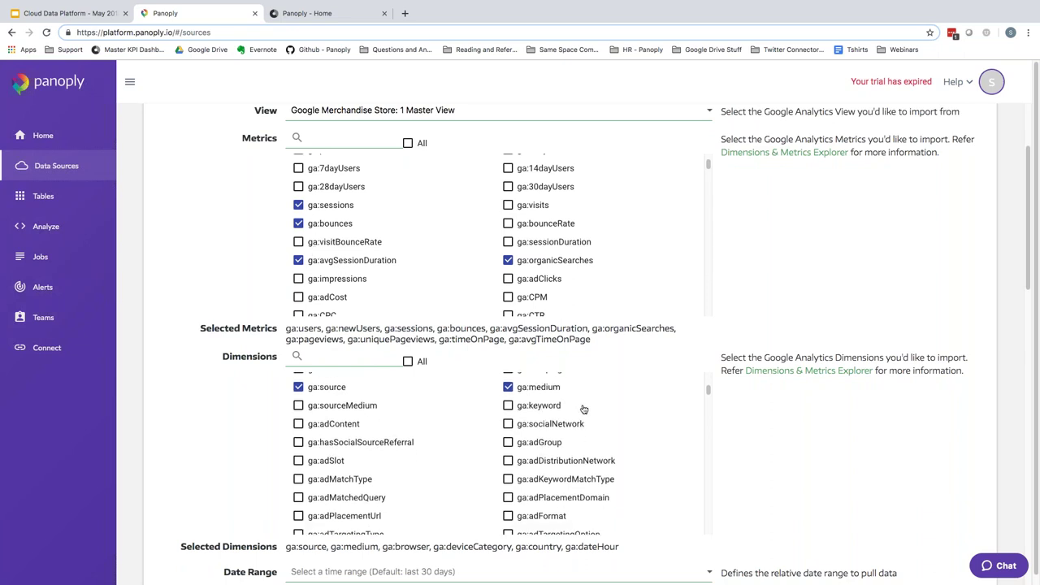
pyautogui.scroll(-4, 432, 428)
pyautogui.scroll(-3, 467, 435)
pyautogui.scroll(-3, 470, 435)
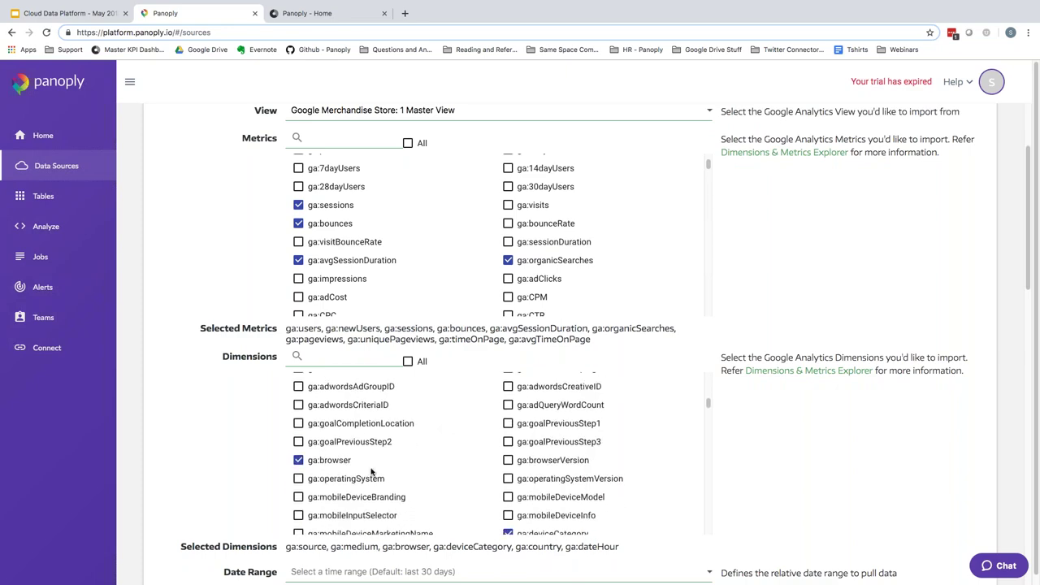
pyautogui.scroll(1, 582, 494)
pyautogui.scroll(2, 804, 483)
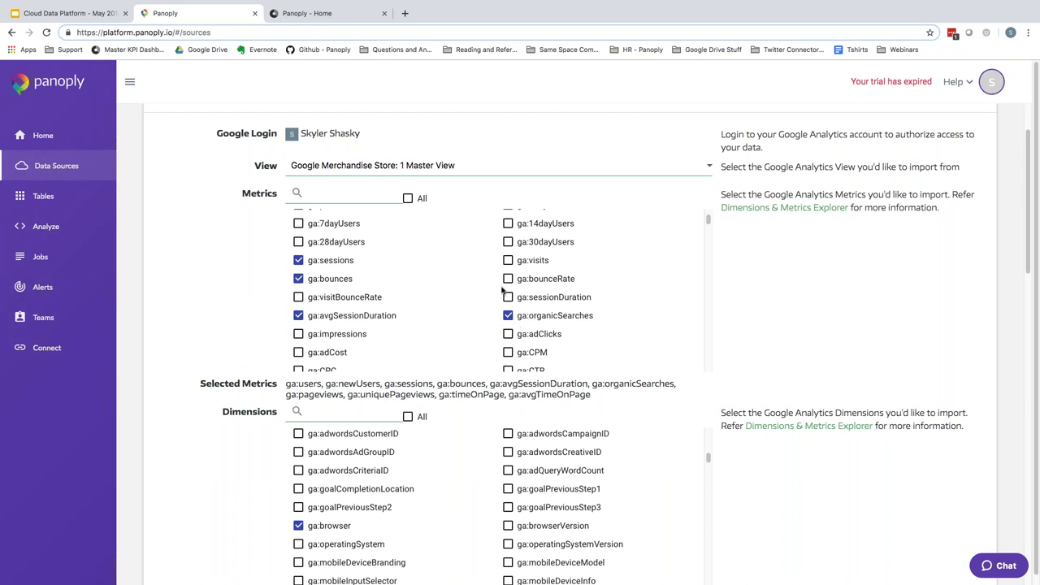
pyautogui.scroll(-1, 502, 292)
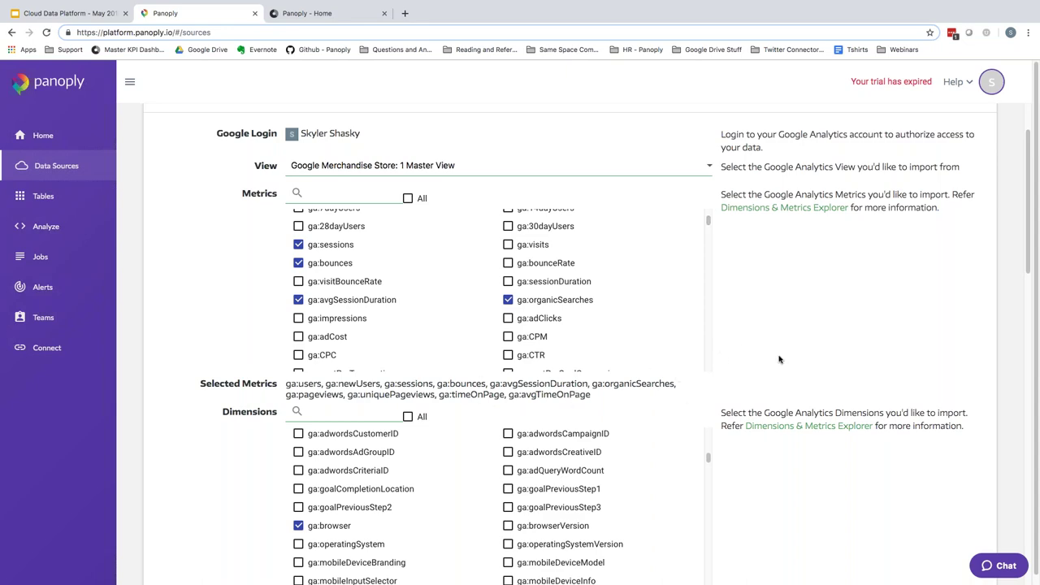
pyautogui.scroll(-3, 779, 359)
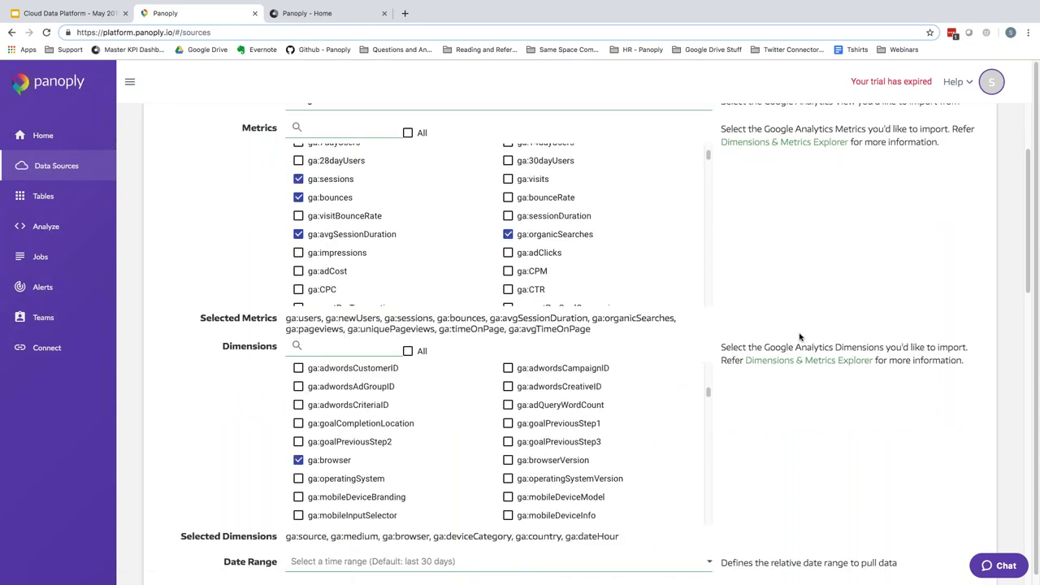
pyautogui.scroll(-3, 800, 336)
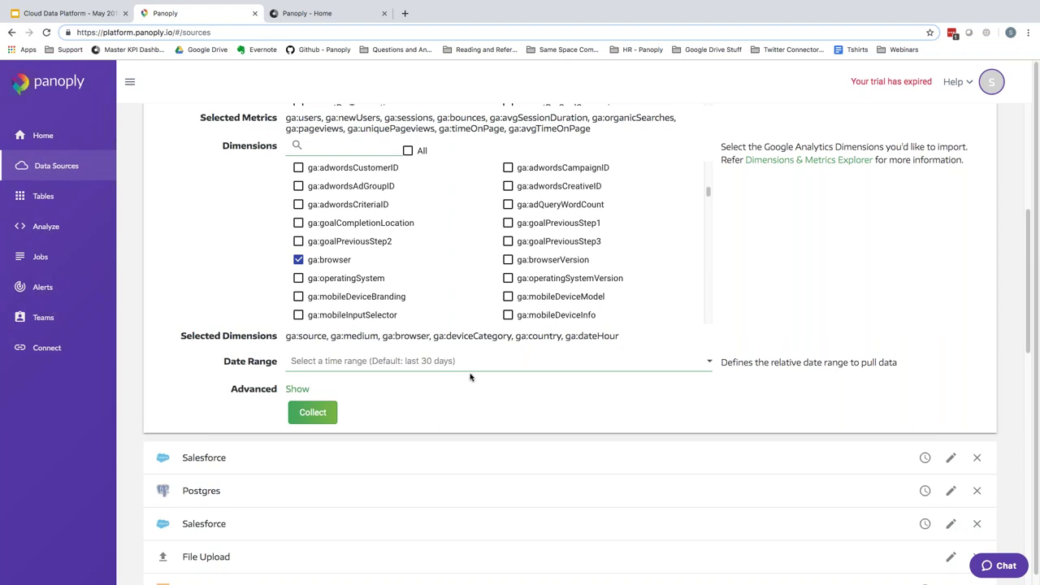
pyautogui.click(532, 365)
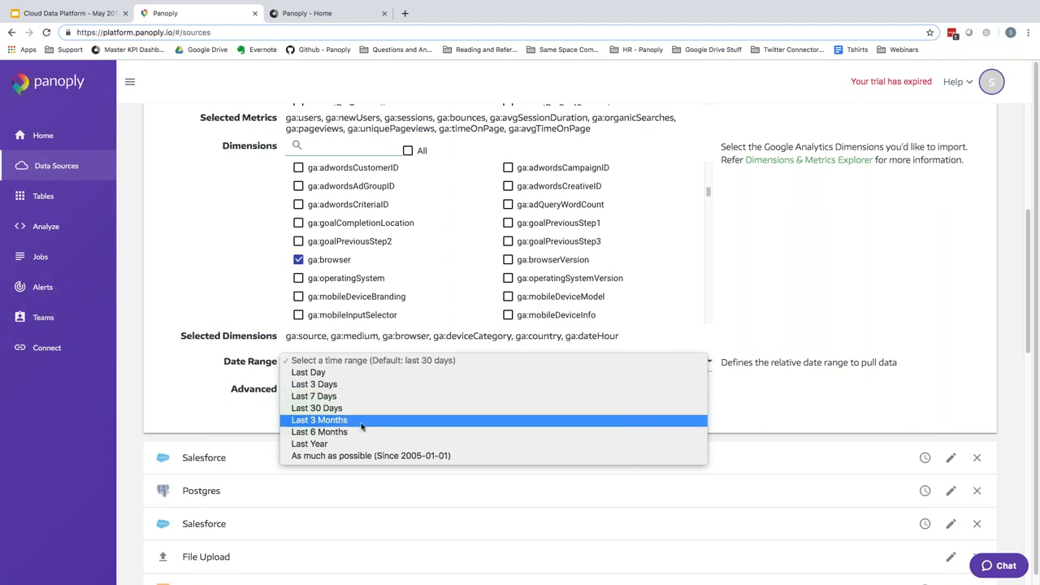
pyautogui.click(175, 370)
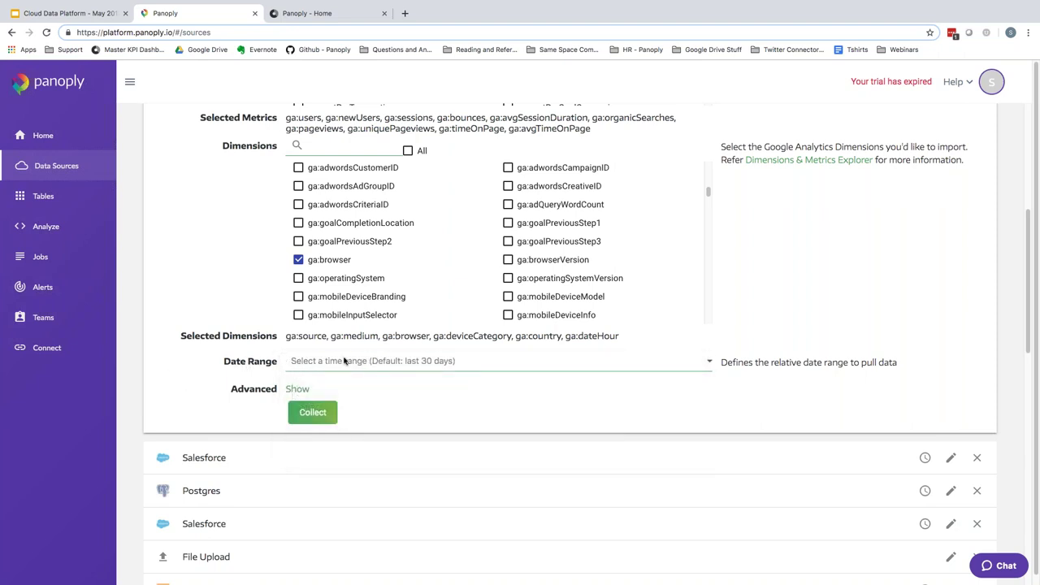
# - Expand the Advanced fields: destination, primary key, exclude, parse string and truncate
pyautogui.click(298, 389)
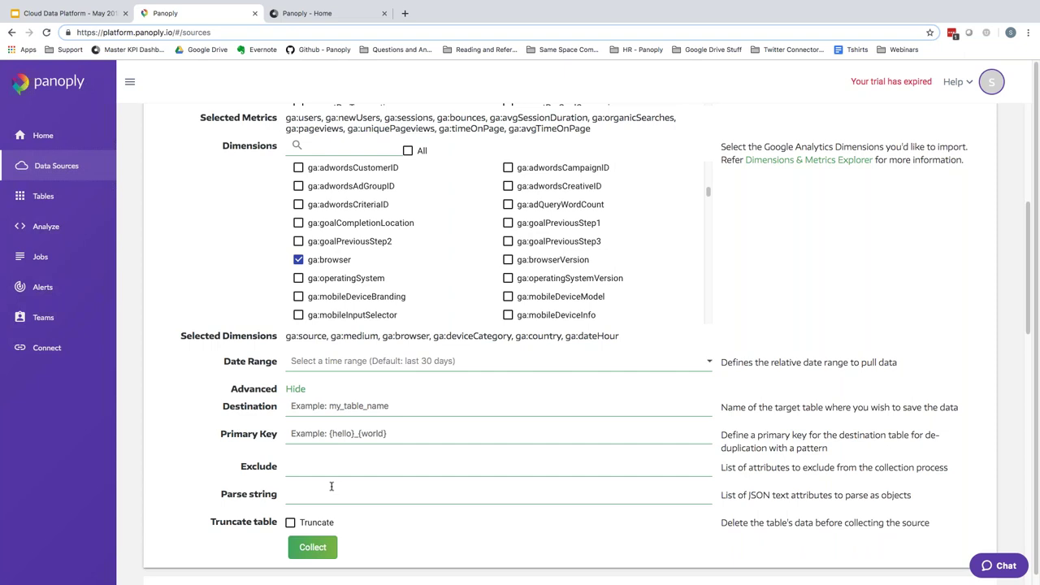
pyautogui.scroll(-1, 331, 486)
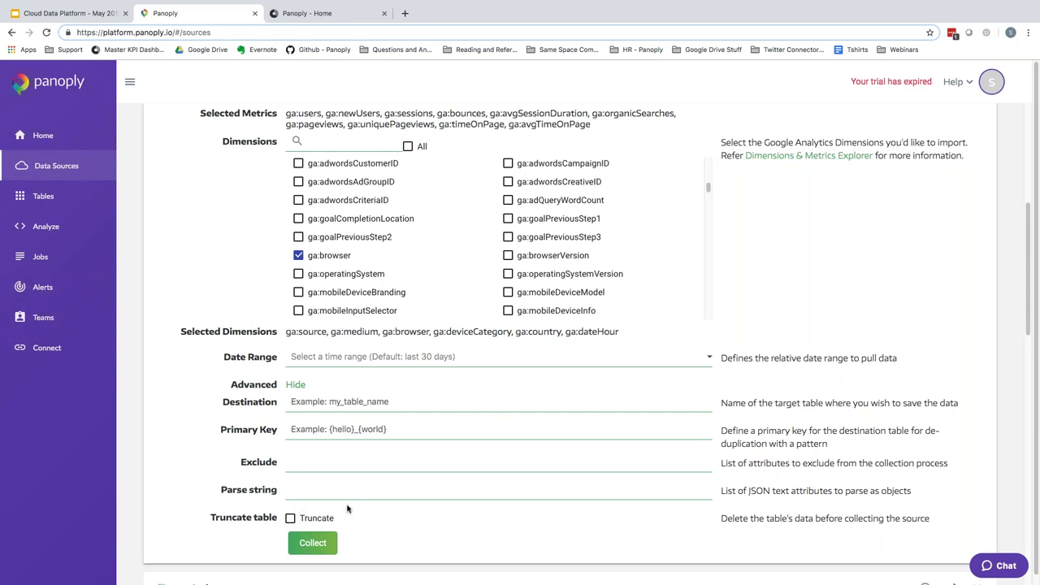
pyautogui.scroll(1, 382, 468)
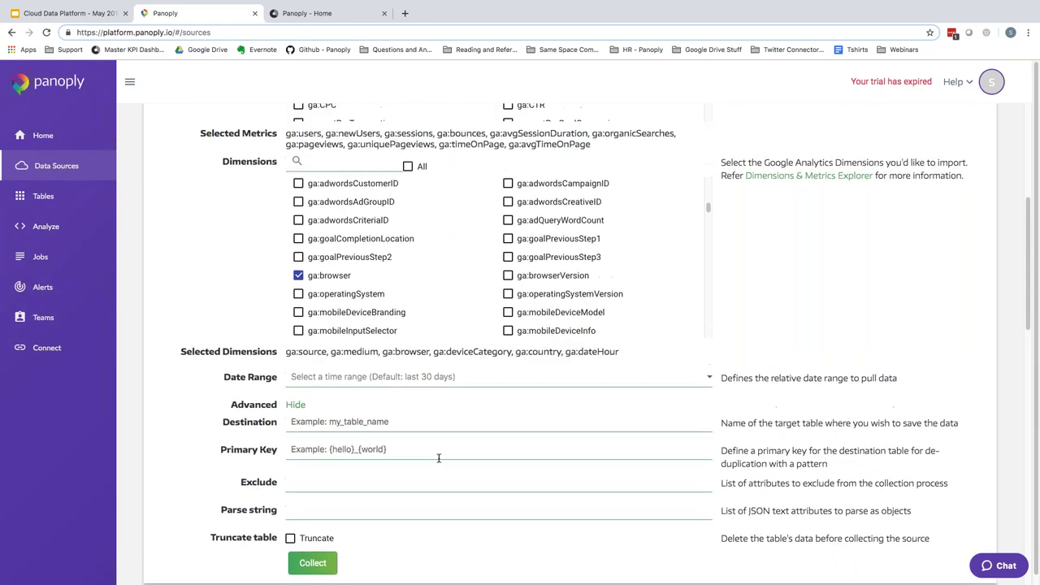
pyautogui.scroll(5, 742, 422)
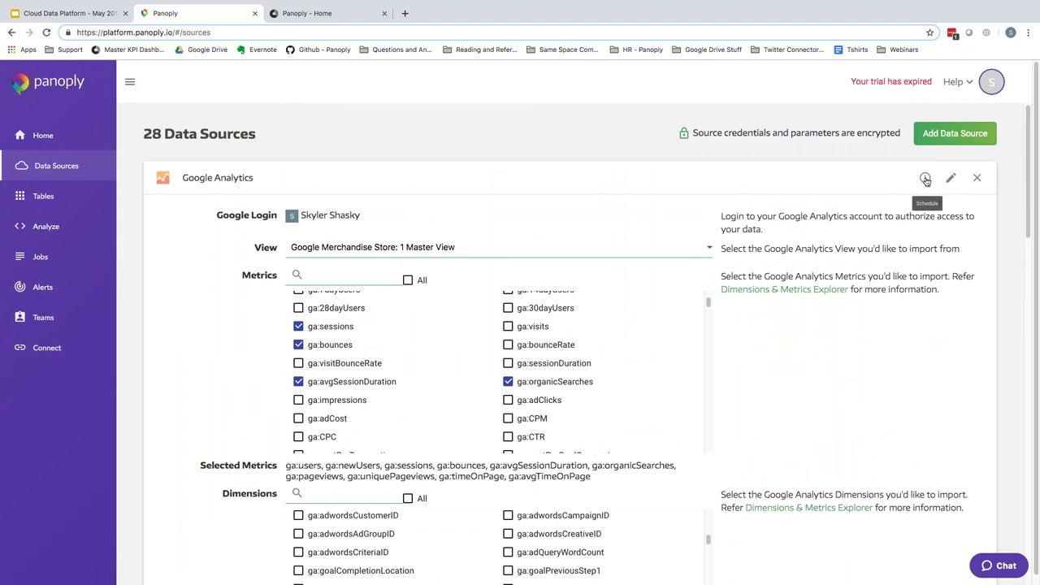
pyautogui.click(925, 178)
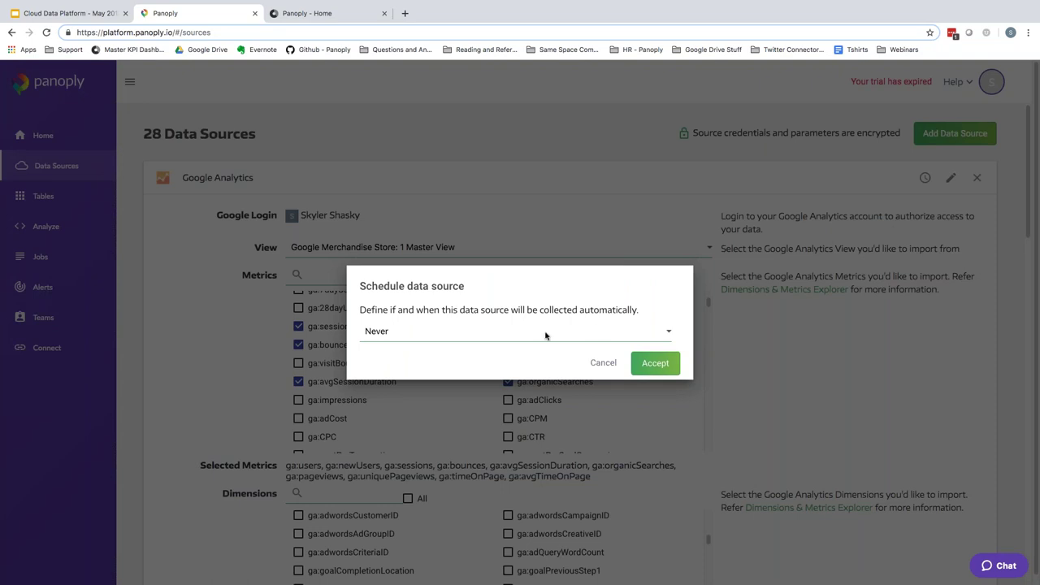
pyautogui.click(546, 336)
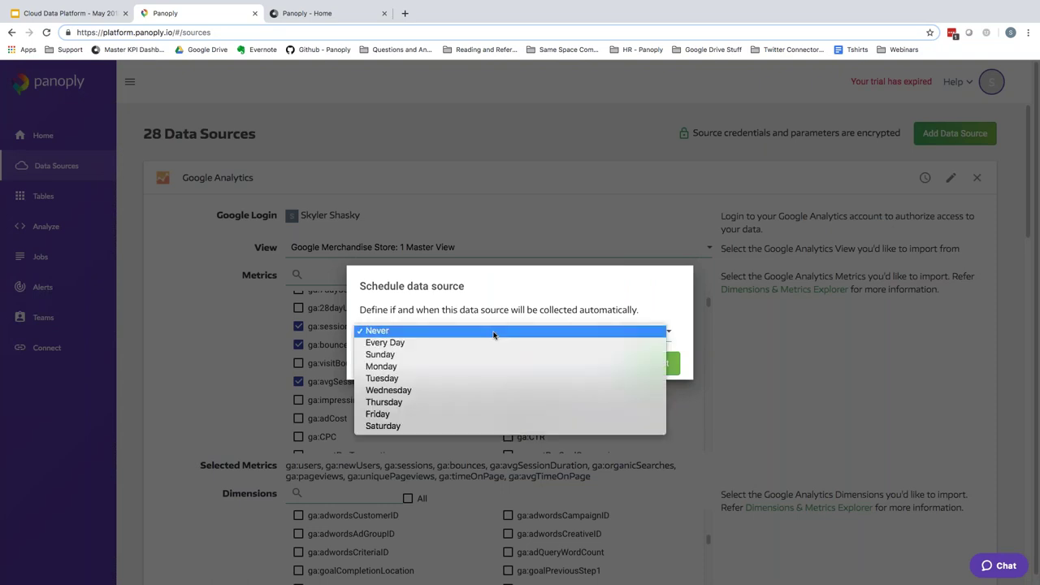
pyautogui.click(406, 343)
pyautogui.click(585, 336)
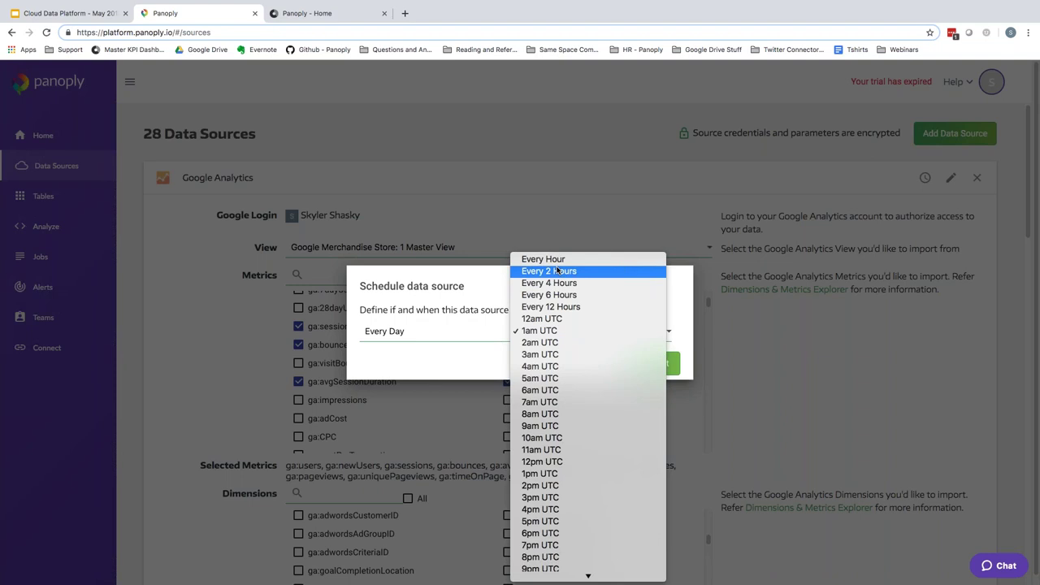
pyautogui.click(782, 304)
pyautogui.click(603, 363)
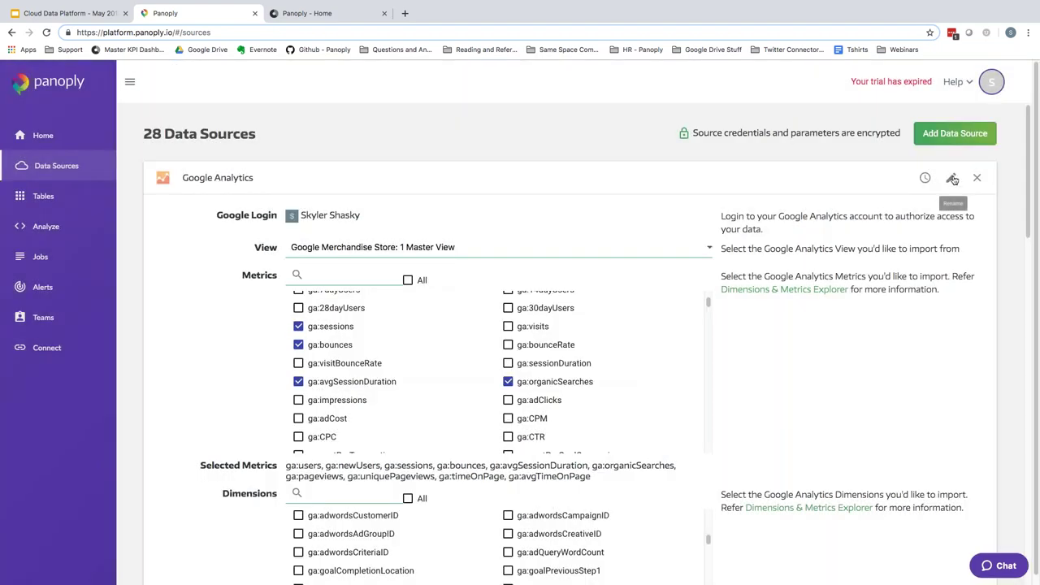
pyautogui.click(953, 179)
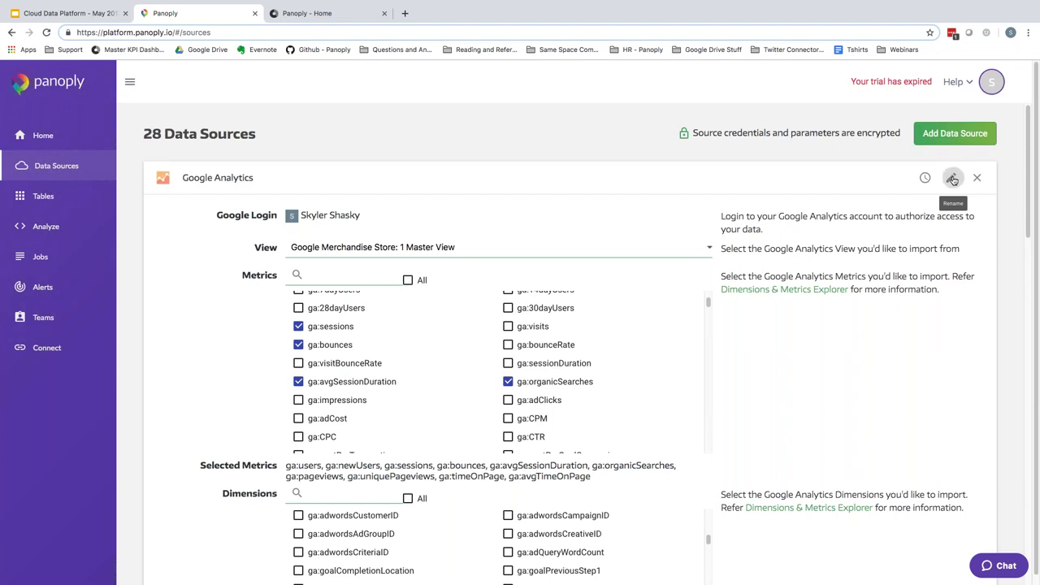
pyautogui.click(369, 325)
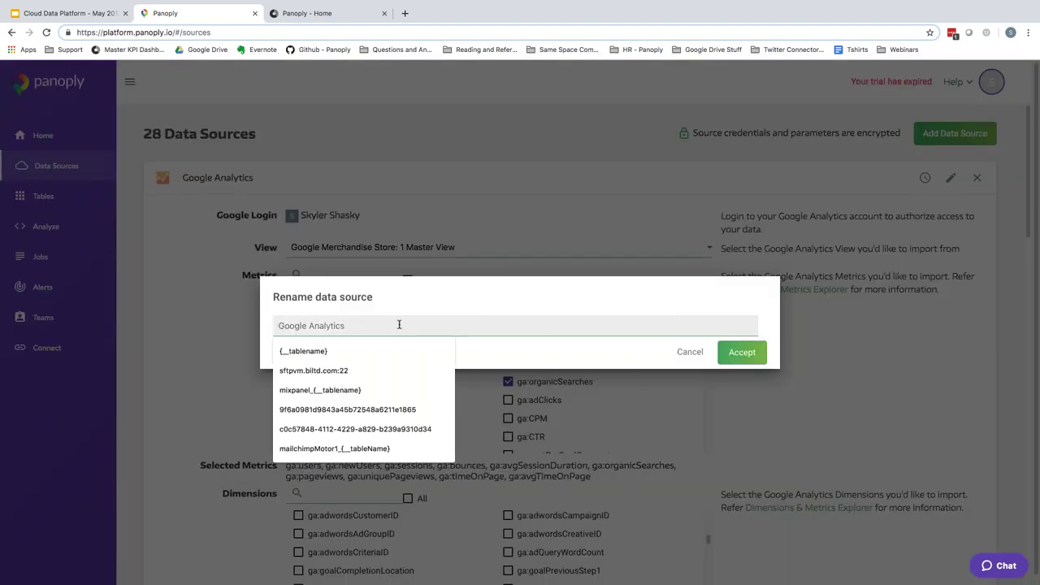
pyautogui.press('Escape')
pyautogui.click(688, 352)
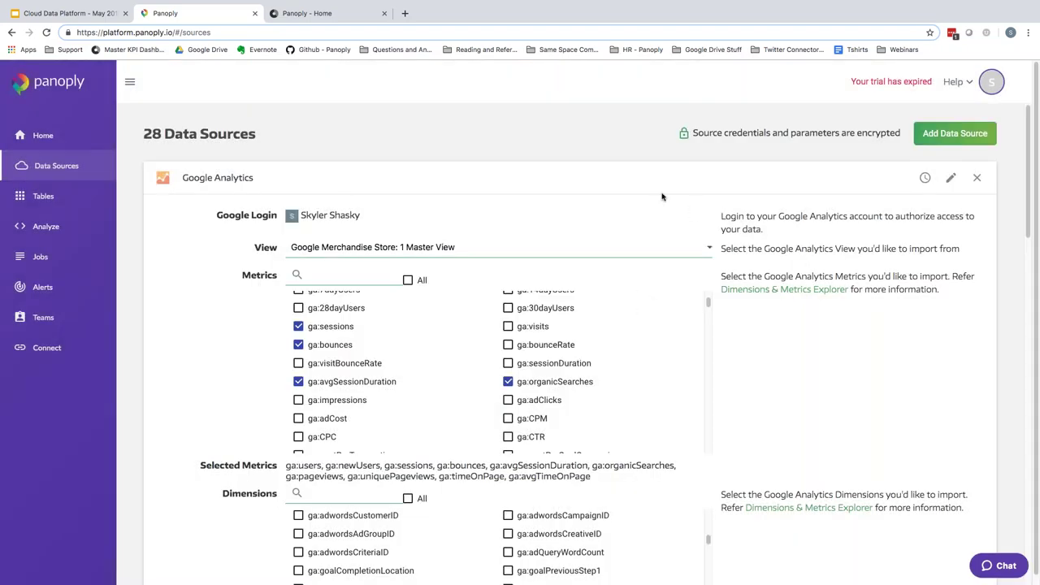
# - Expand Yelp Data - Webinar to see its S3 path, business JSON file and yelp_biz destination
pyautogui.scroll(-5, 742, 264)
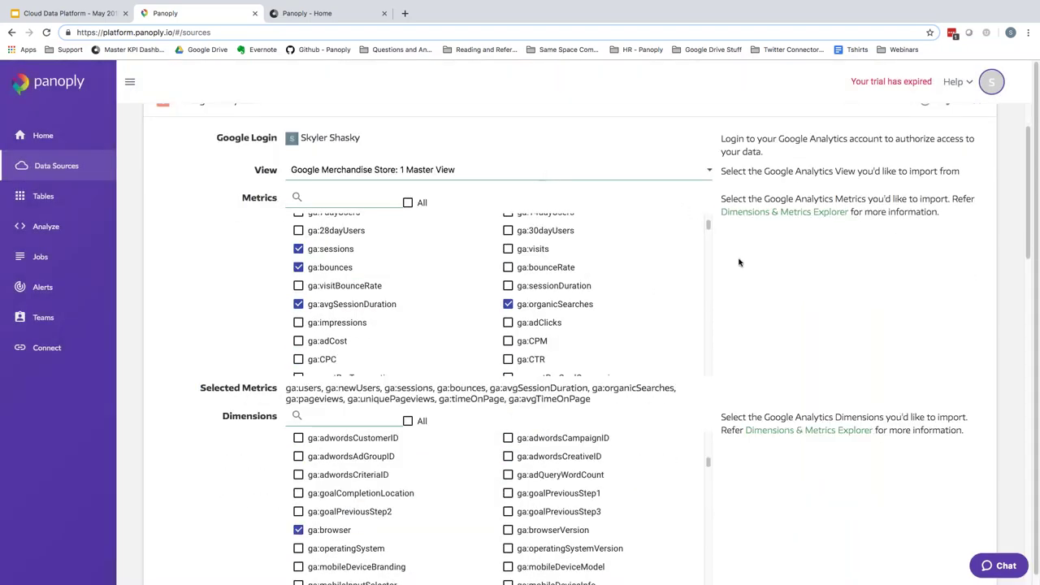
pyautogui.scroll(-9, 742, 263)
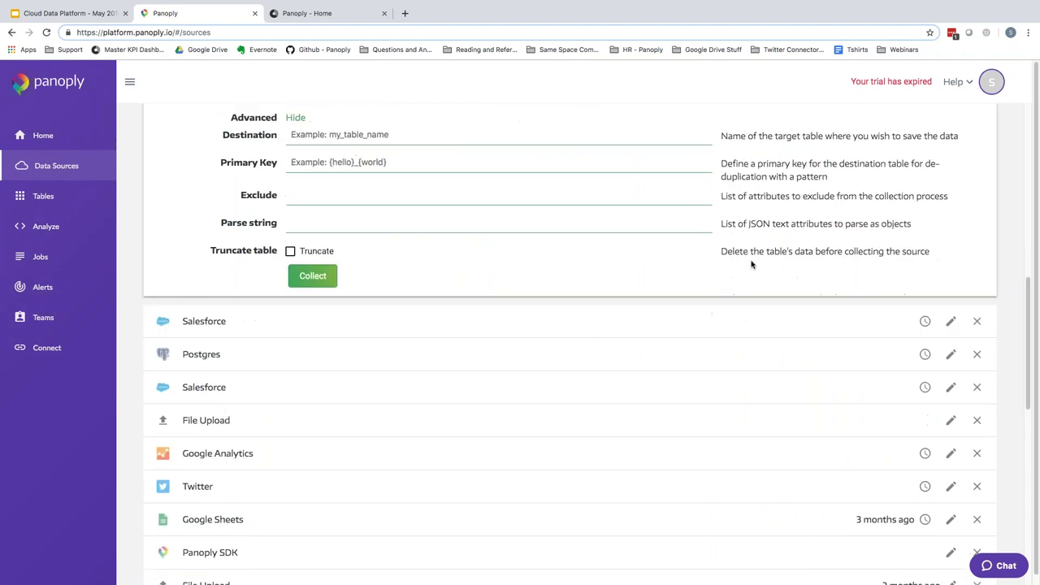
pyautogui.scroll(-4, 742, 283)
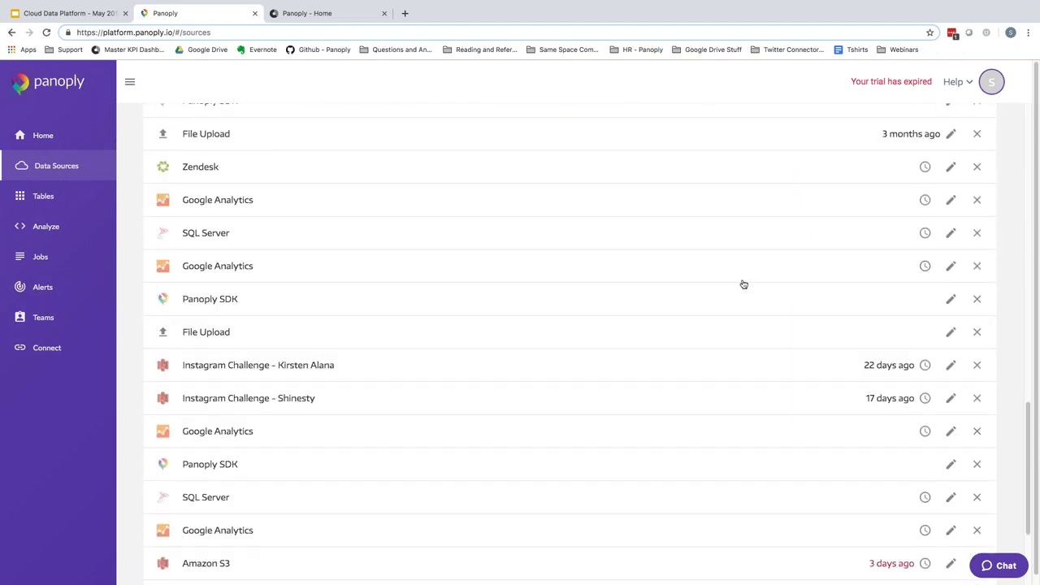
pyautogui.scroll(-2, 418, 460)
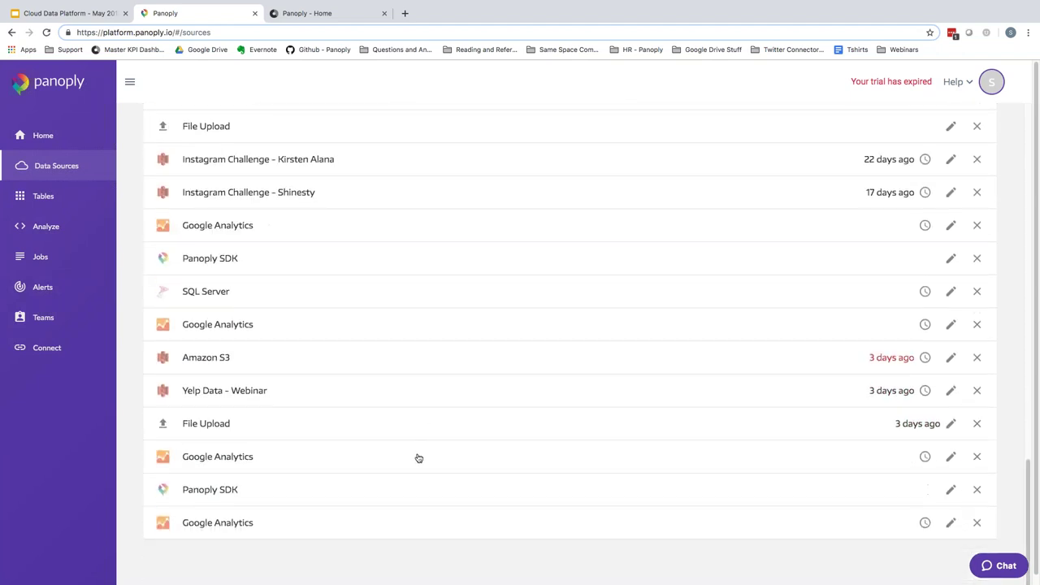
pyautogui.click(436, 385)
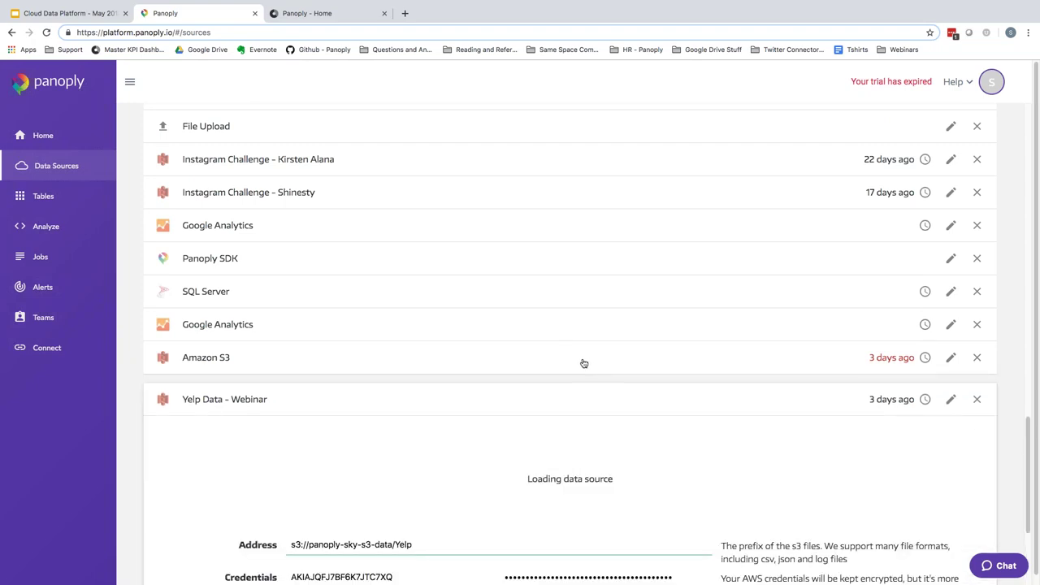
pyautogui.scroll(-2, 581, 364)
pyautogui.scroll(-1, 451, 342)
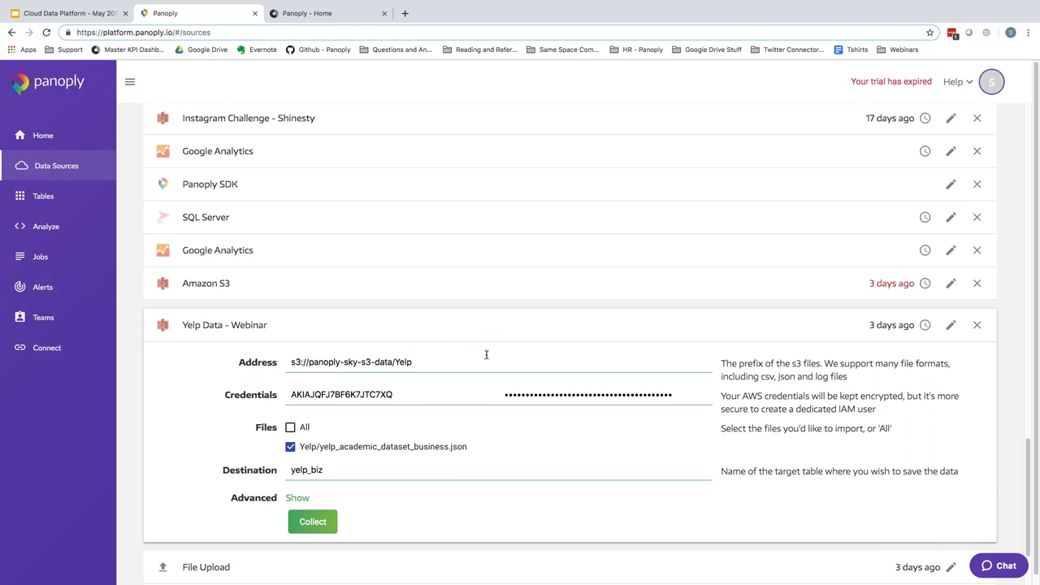
pyautogui.scroll(-1, 487, 353)
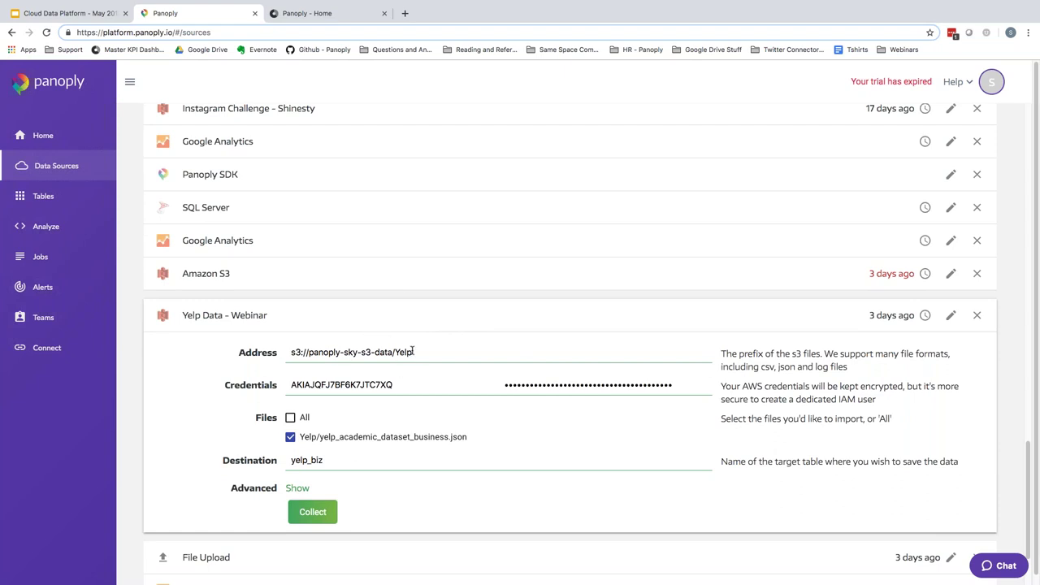
pyautogui.scroll(-1, 512, 353)
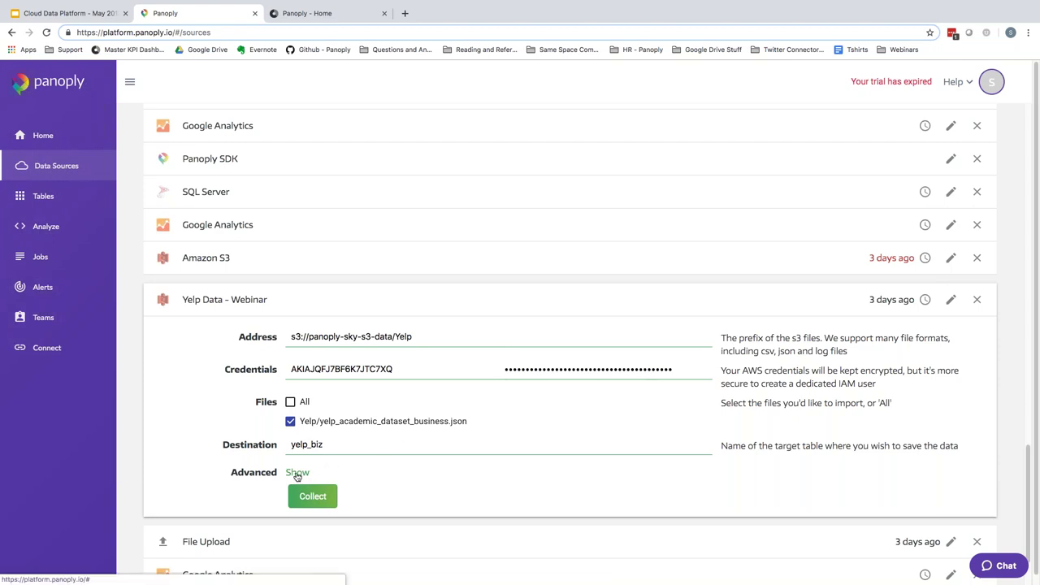
# - Reveal the Yelp source's primary key, delimiter, exclude, parse string and truncate options
pyautogui.click(298, 472)
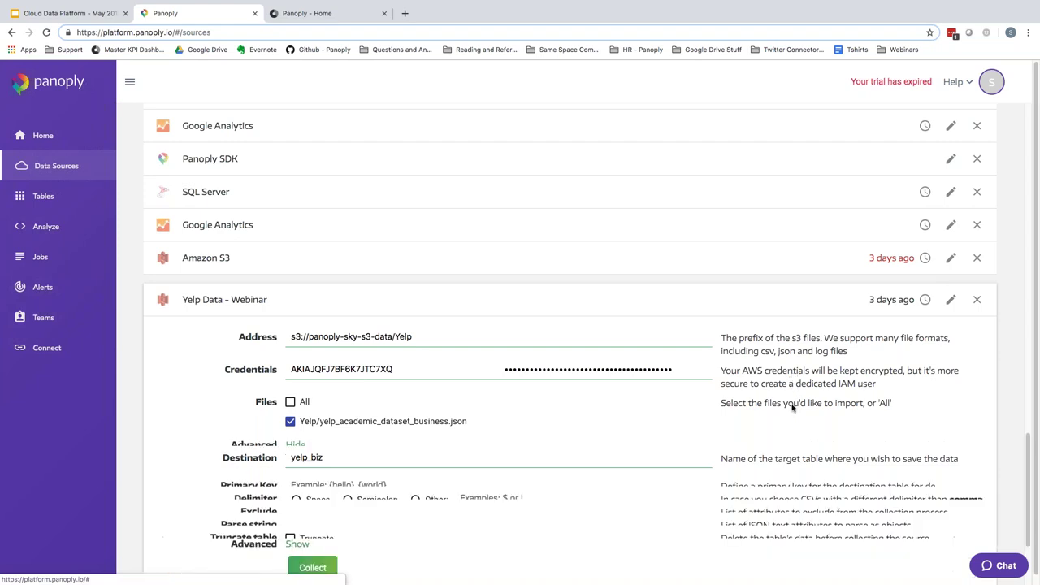
pyautogui.scroll(-2, 354, 385)
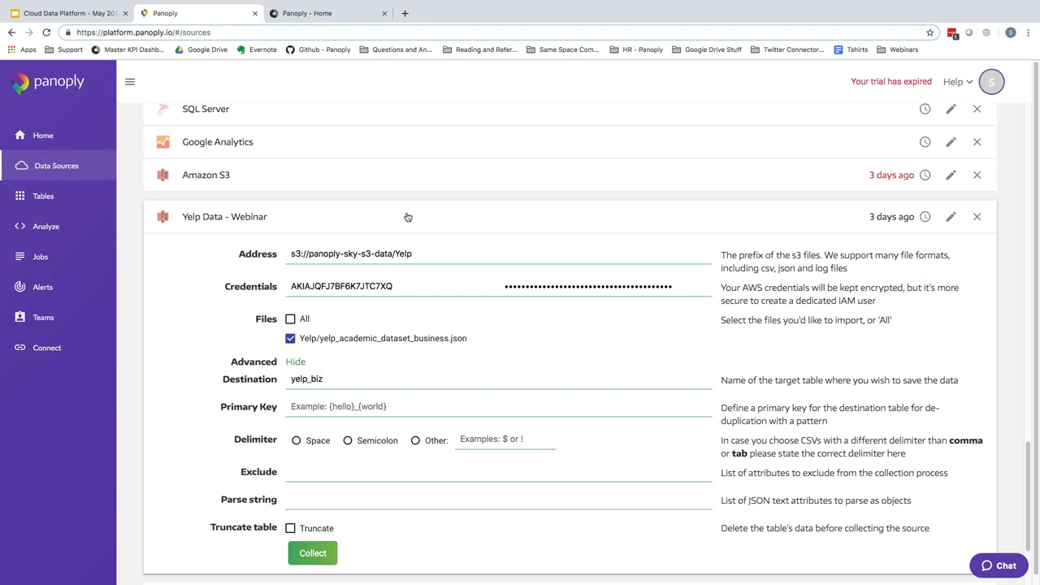
pyautogui.scroll(1, 413, 226)
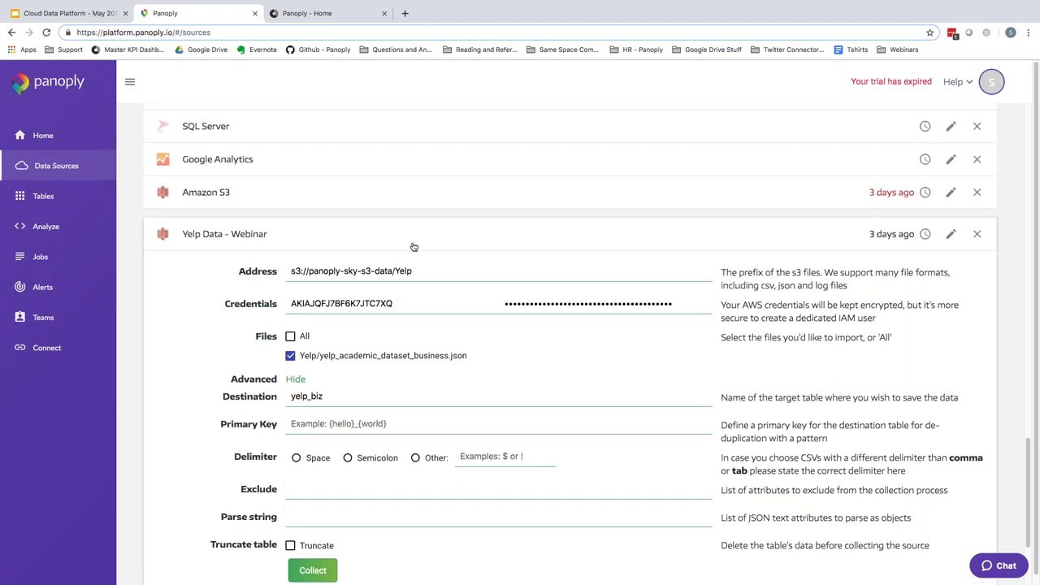
pyautogui.scroll(-3, 412, 246)
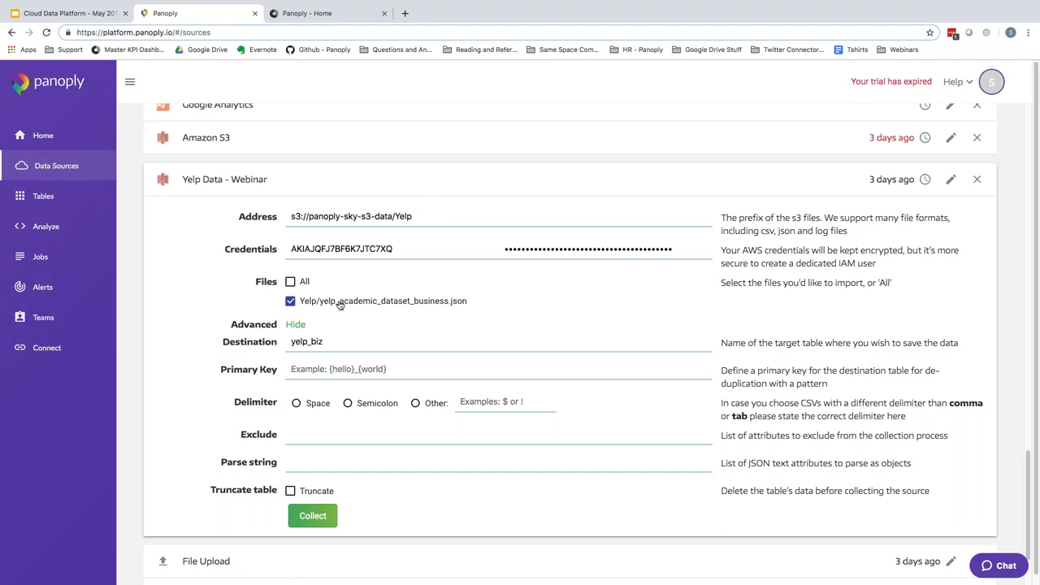
# - Collapse the Yelp Data - Webinar settings and open the Jobs history, showing 1 successful, 0 failed
pyautogui.click(319, 191)
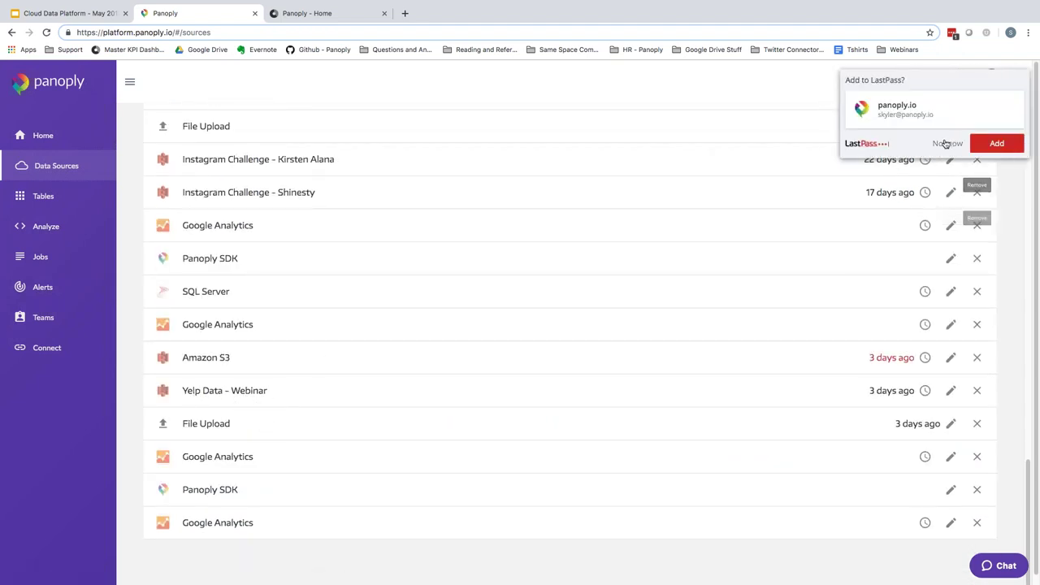
pyautogui.click(942, 142)
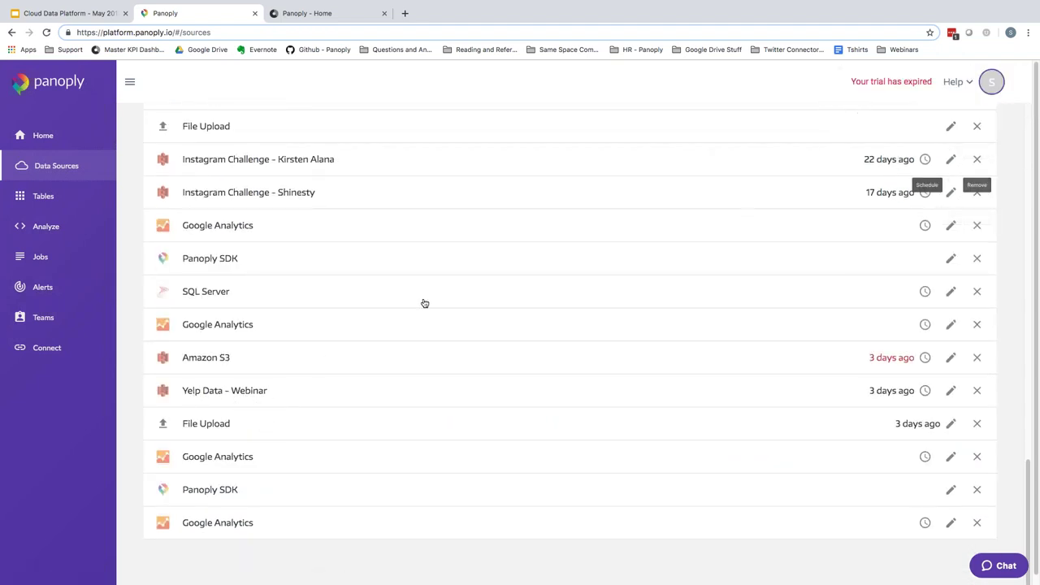
pyautogui.click(42, 257)
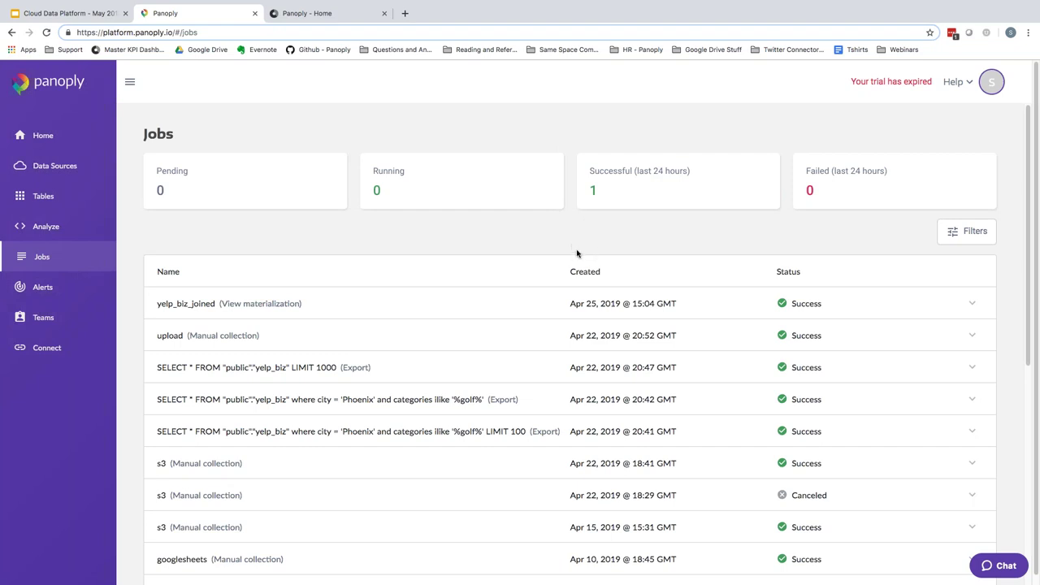
pyautogui.scroll(-2, 688, 330)
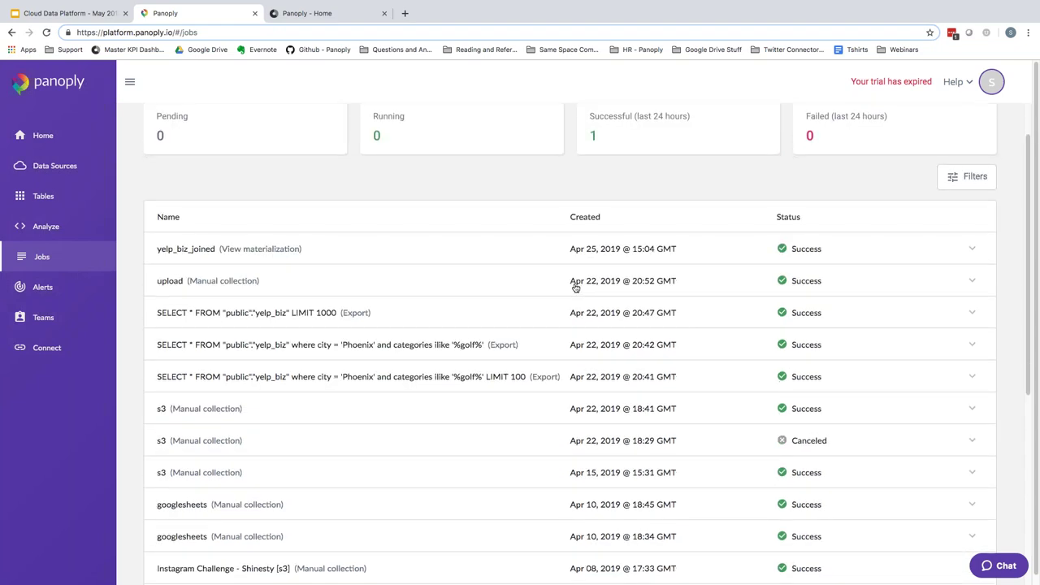
pyautogui.scroll(-2, 573, 288)
pyautogui.scroll(-8, 573, 287)
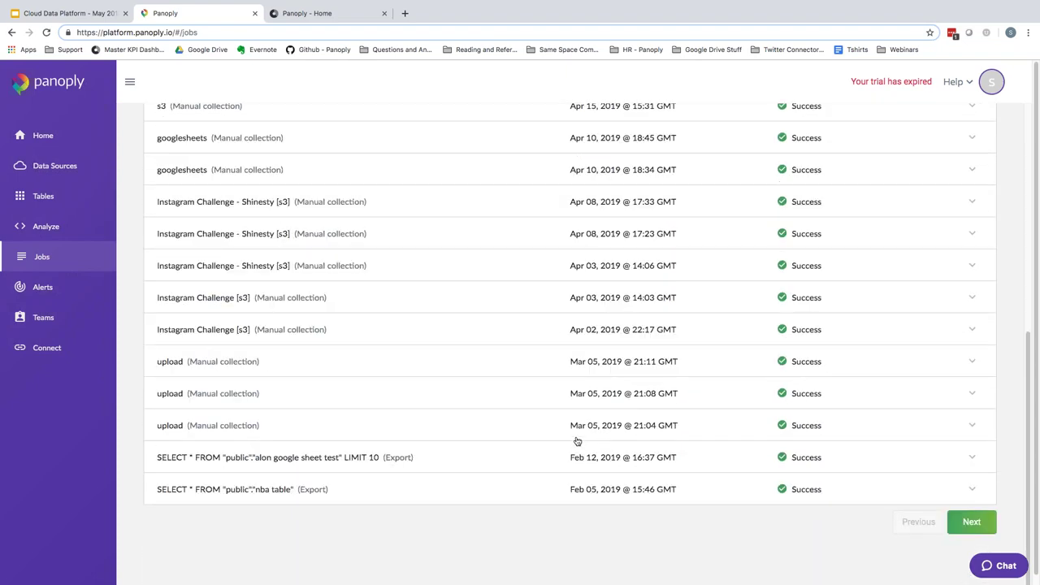
pyautogui.scroll(8, 563, 377)
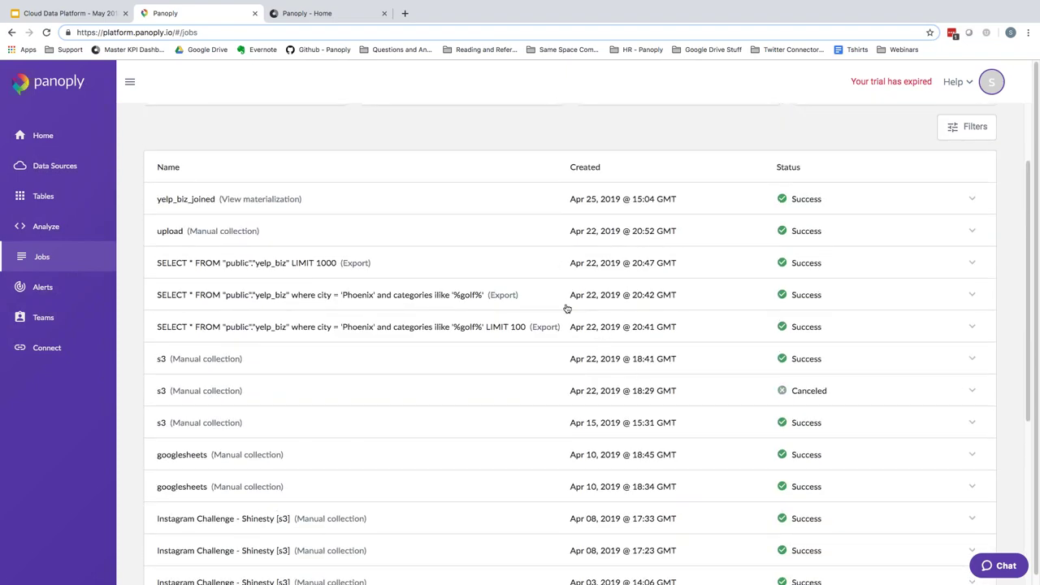
pyautogui.scroll(2, 568, 309)
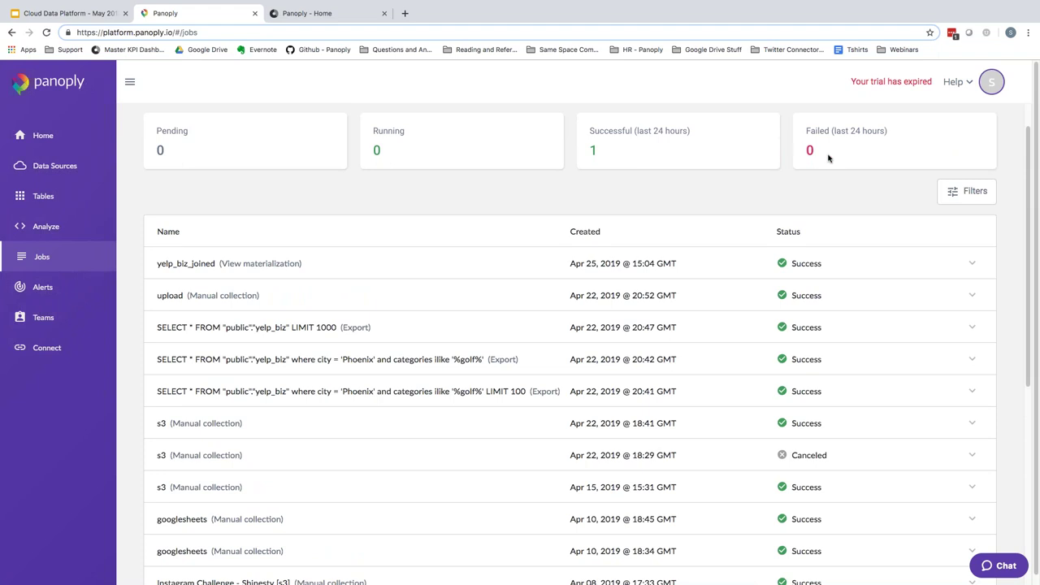
# - Show the job filters, then expand and collapse the 17:33 Instagram Challenge job's details
pyautogui.click(969, 197)
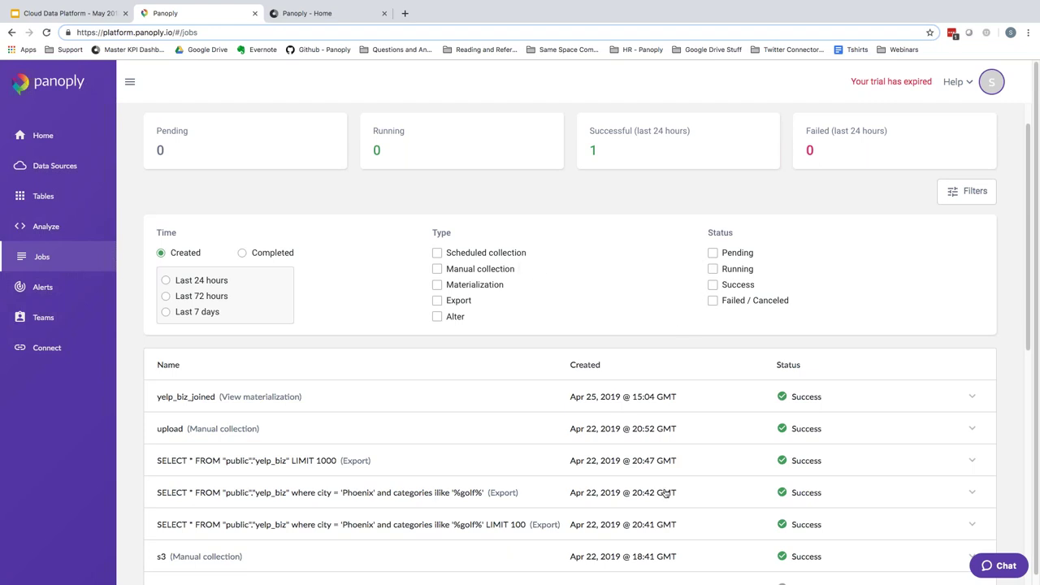
pyautogui.scroll(-3, 619, 404)
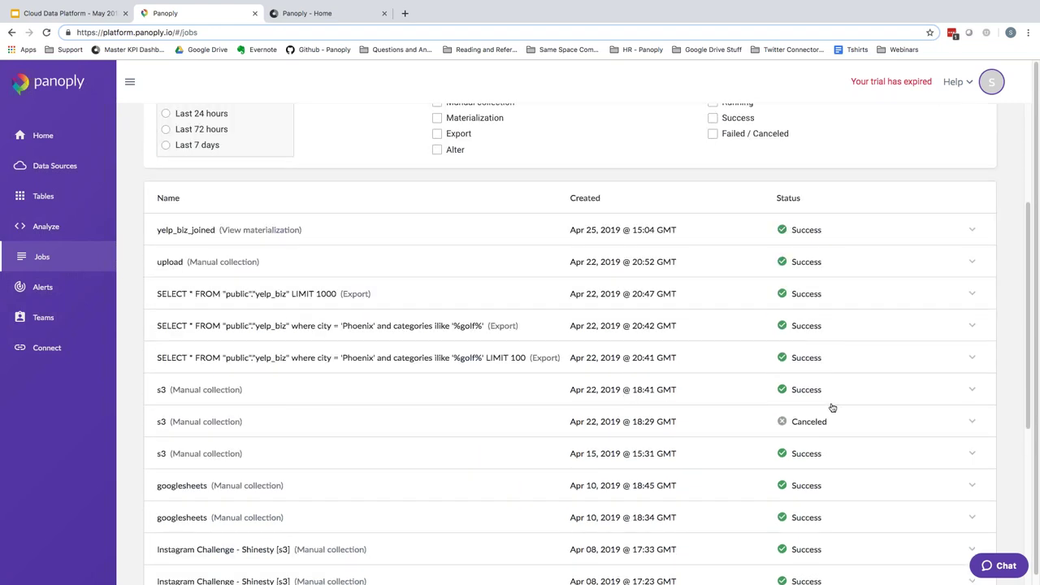
pyautogui.scroll(-2, 582, 413)
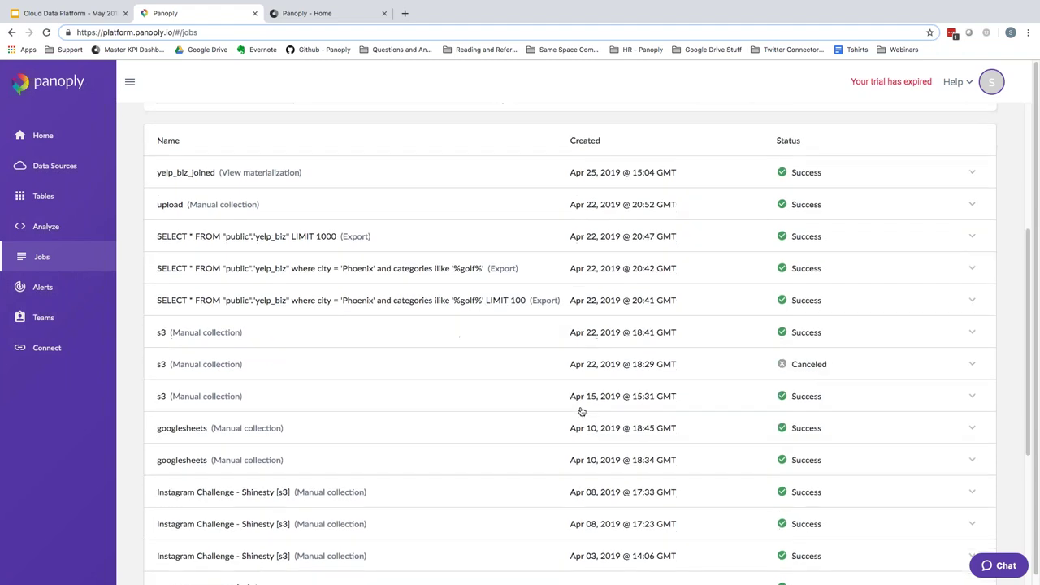
pyautogui.click(421, 484)
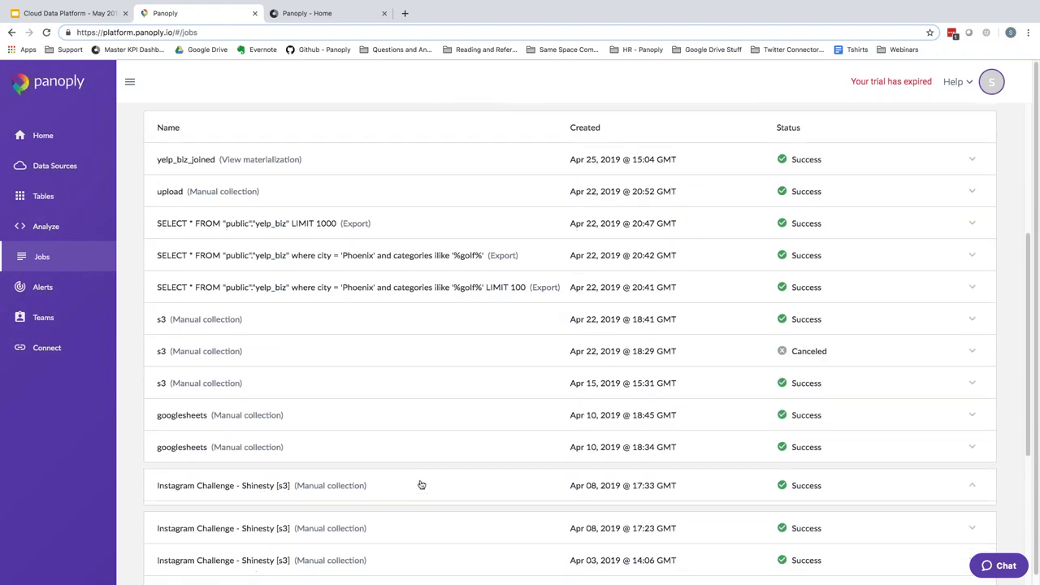
pyautogui.scroll(-3, 496, 430)
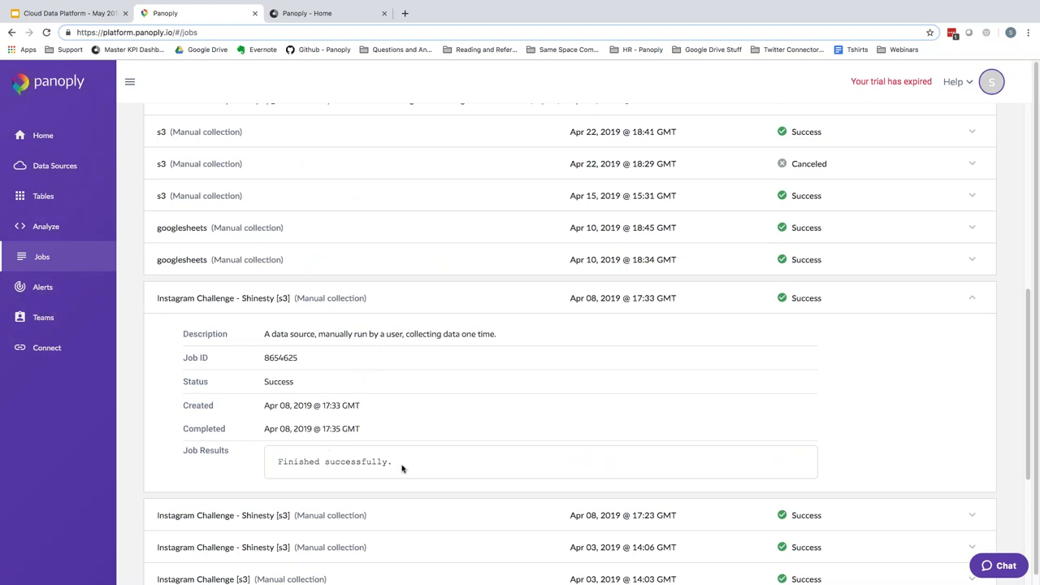
pyautogui.click(442, 305)
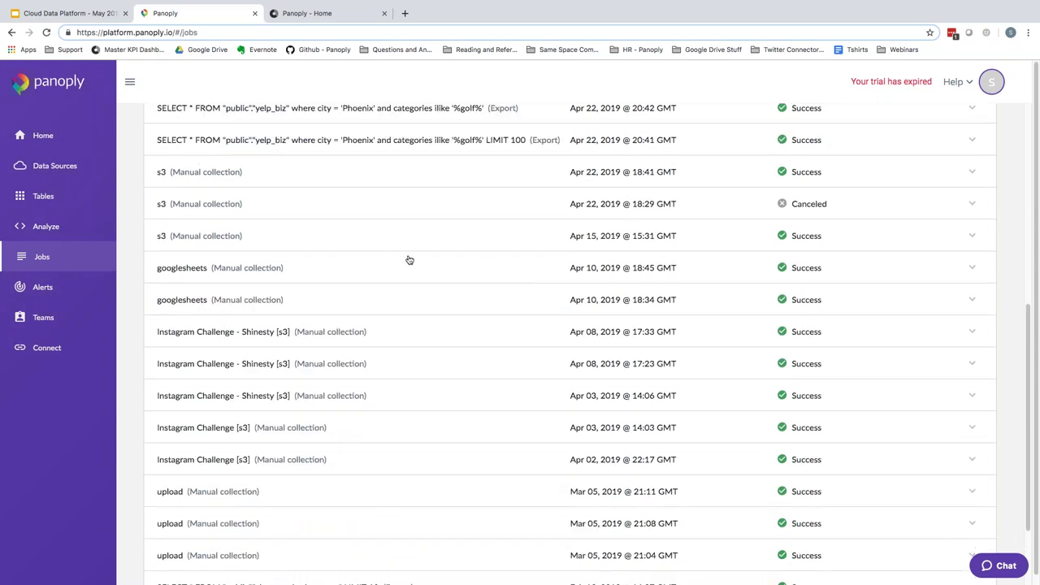
pyautogui.scroll(5, 409, 259)
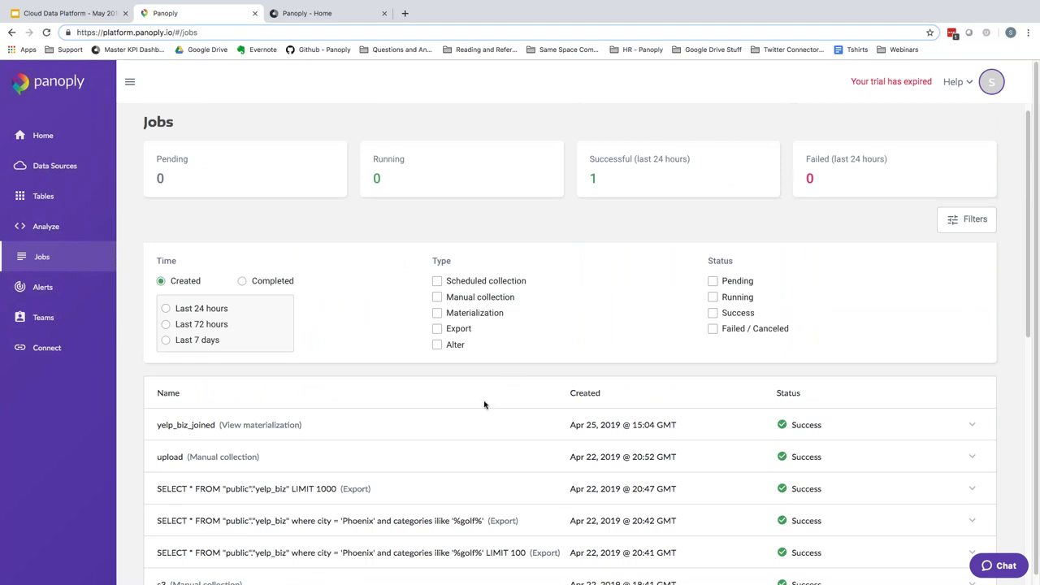
# - Open the Tables list, briefly view yelp_biz_hours, and return to the full 1.7GB tables list
pyautogui.click(61, 199)
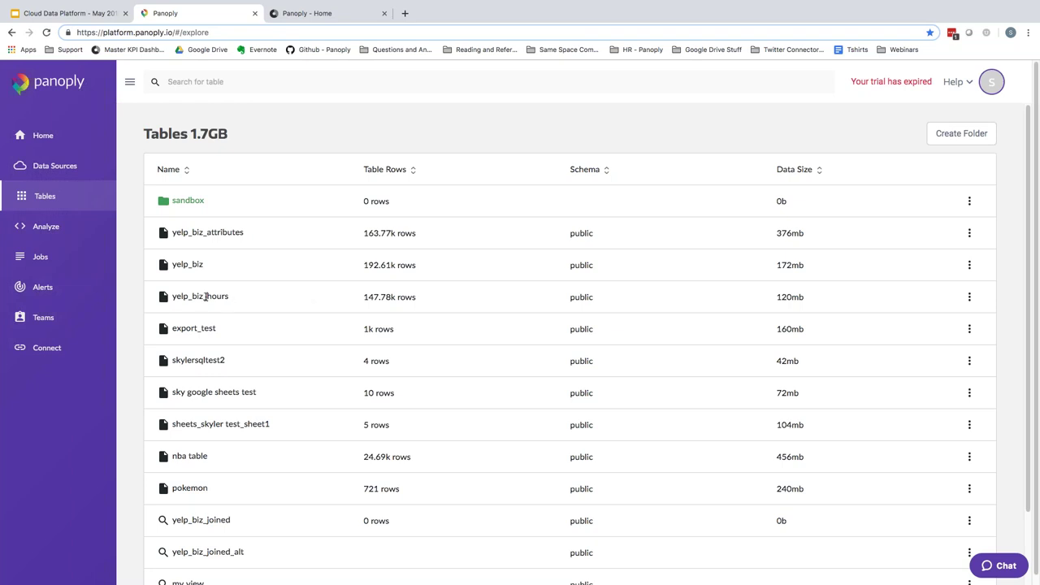
pyautogui.moveTo(206, 296); pyautogui.dragTo(314, 290)
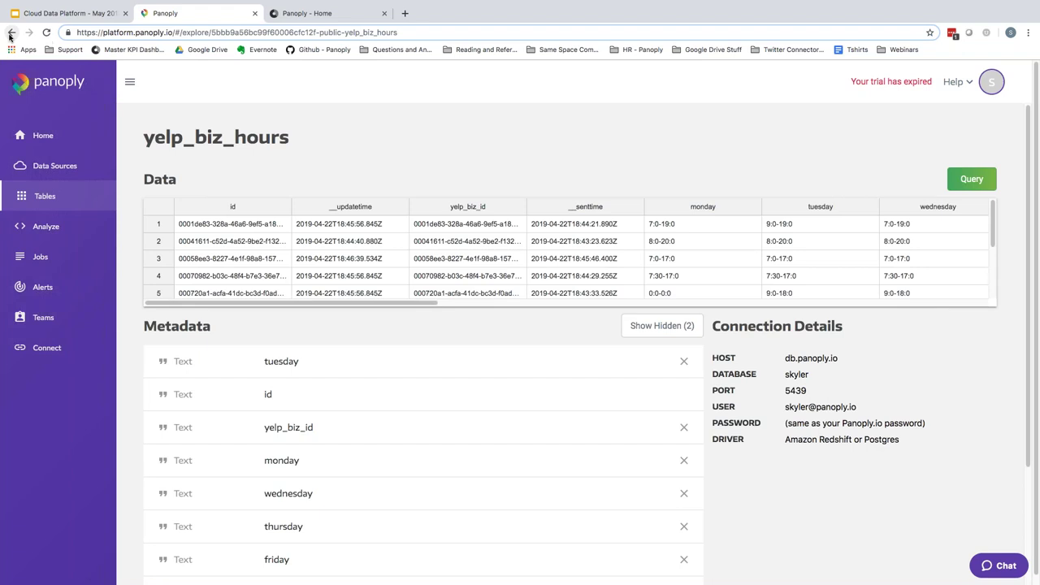
pyautogui.click(11, 33)
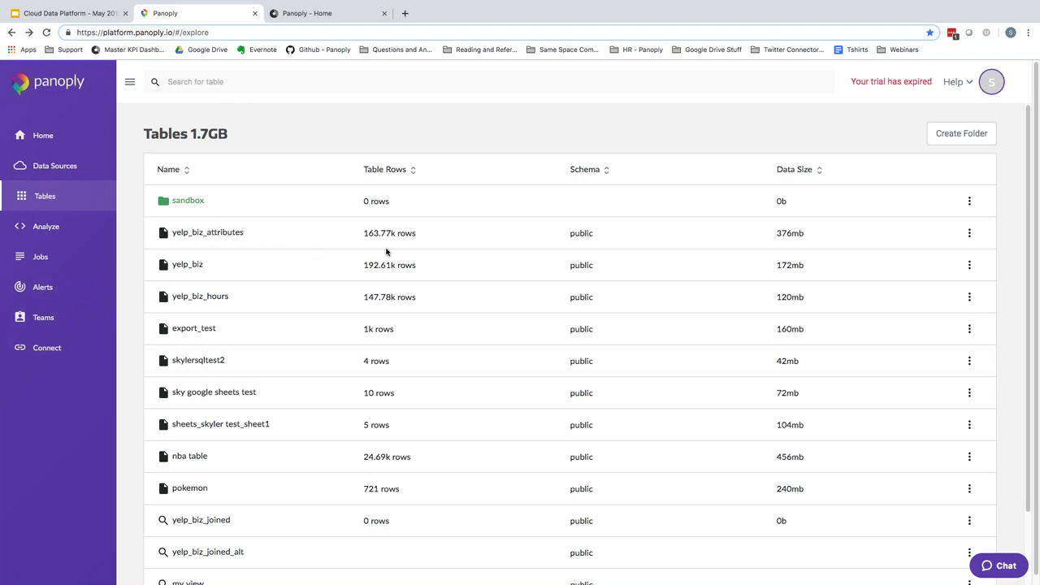
pyautogui.scroll(-1, 439, 189)
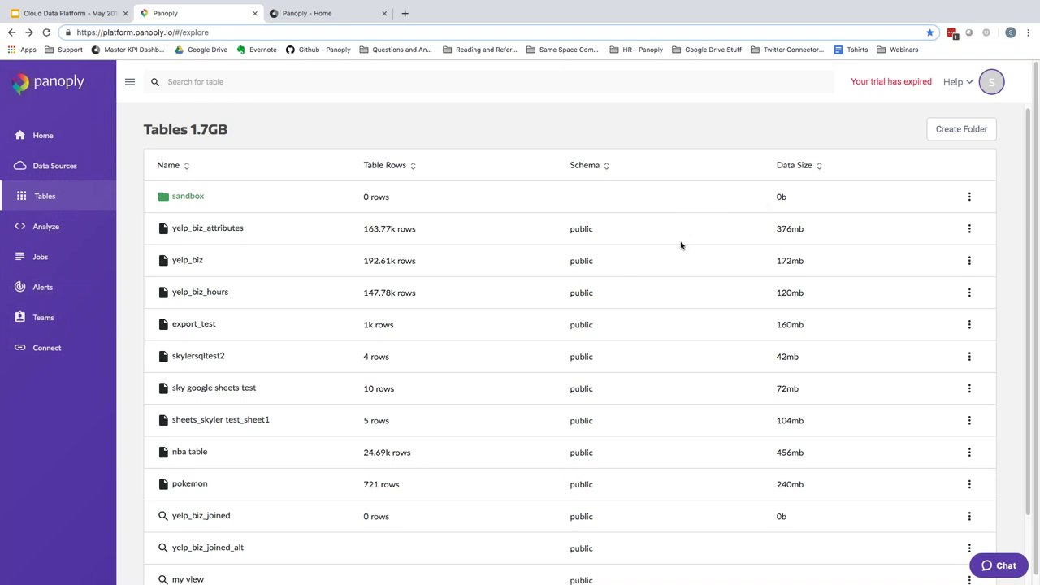
pyautogui.scroll(-2, 681, 245)
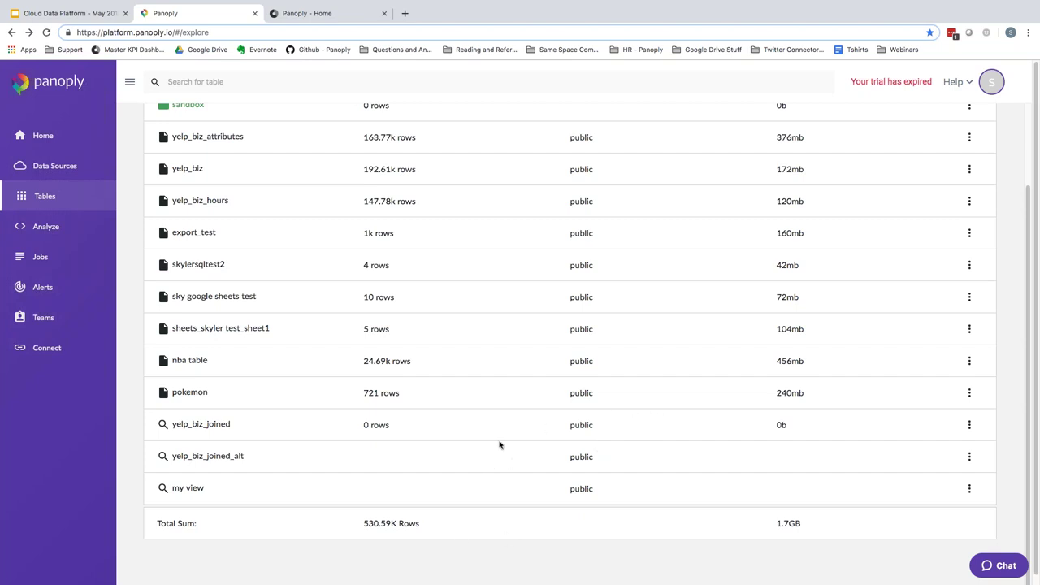
# - Scroll back to the top of the Tables list and open the yelp_biz table
pyautogui.scroll(1, 499, 444)
pyautogui.scroll(1, 523, 396)
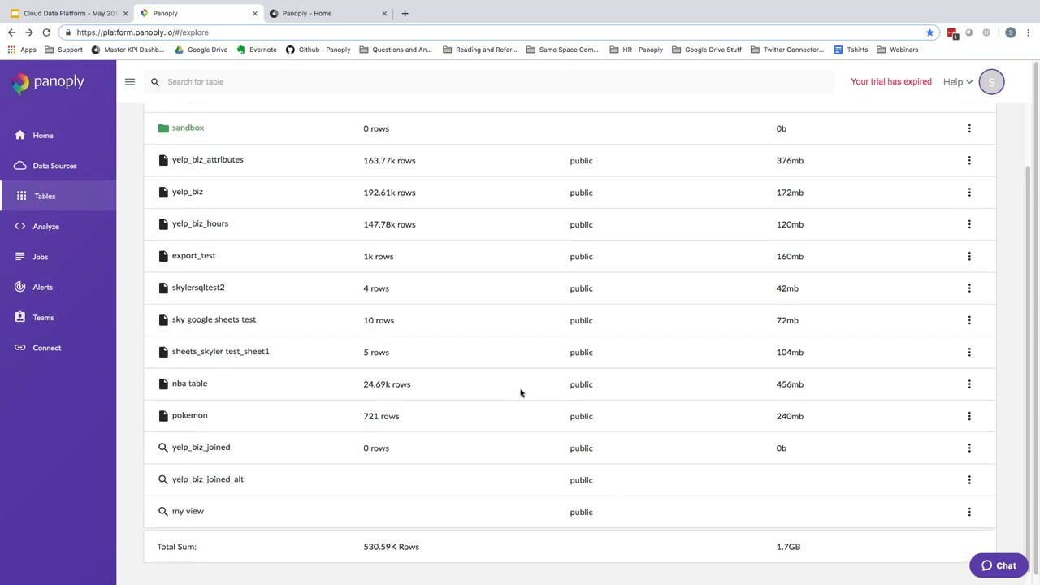
pyautogui.scroll(1, 553, 393)
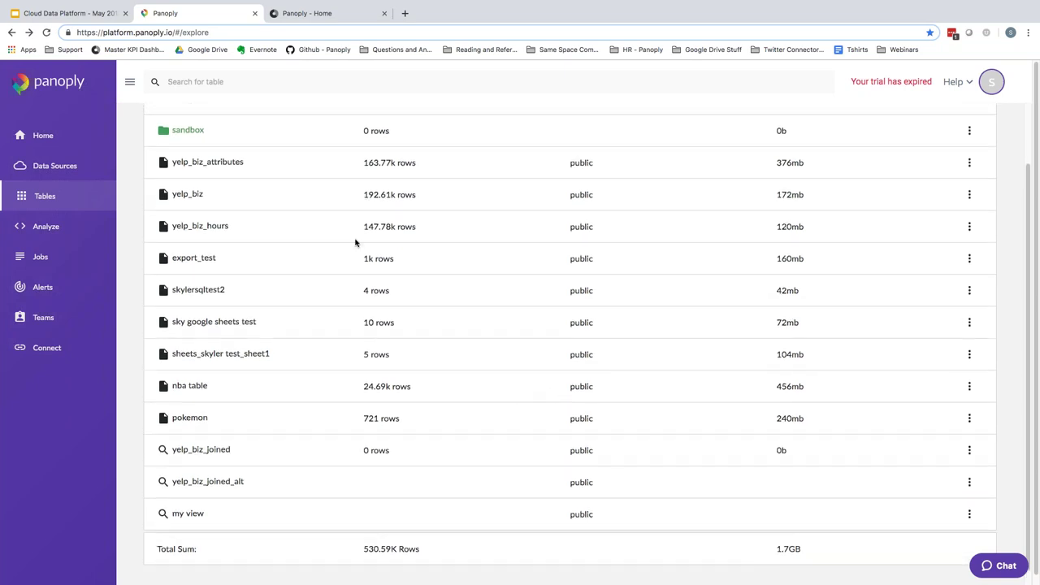
pyautogui.click(225, 196)
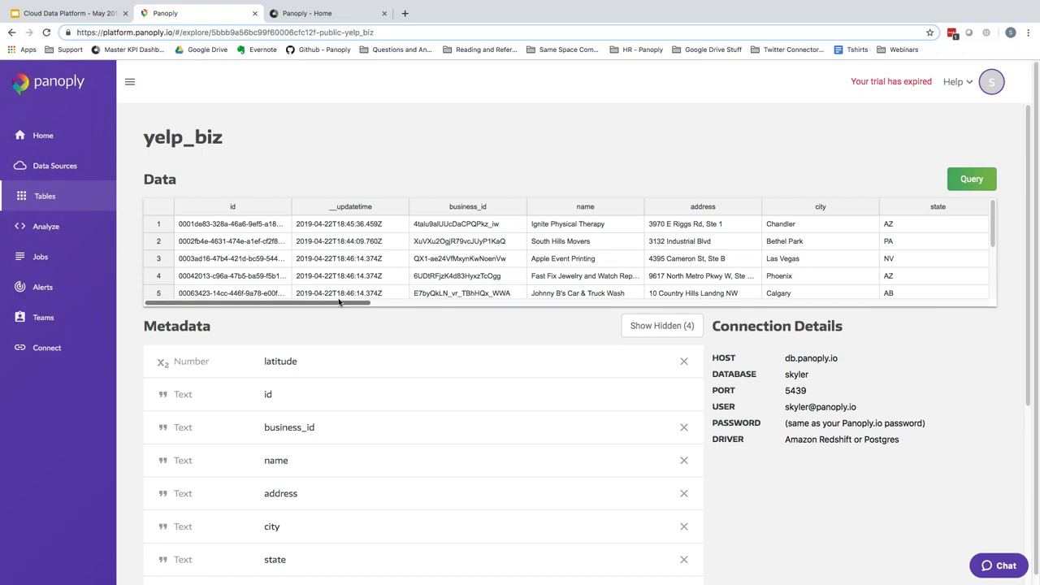
pyautogui.moveTo(241, 305); pyautogui.dragTo(317, 310)
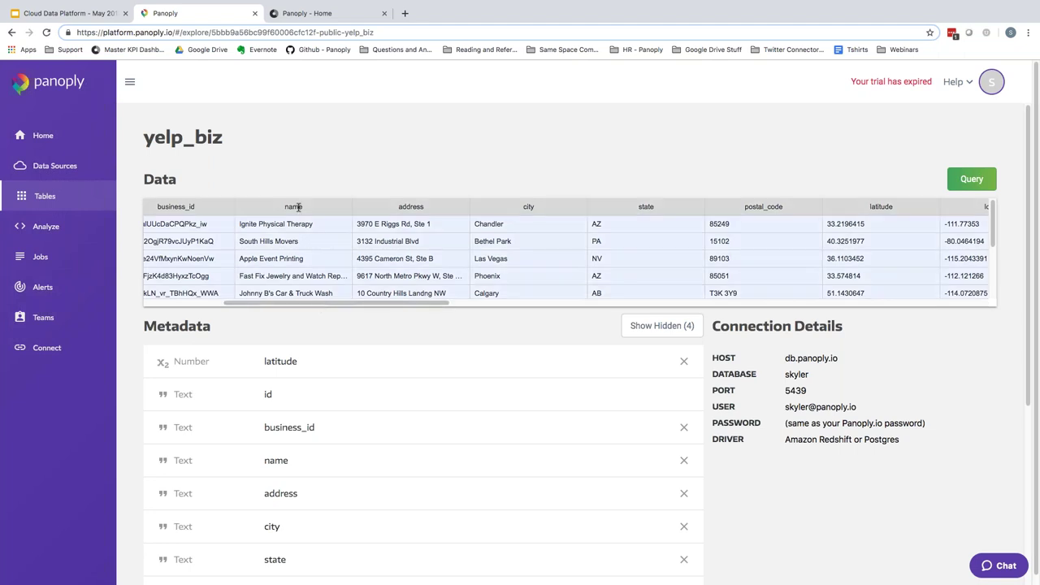
pyautogui.moveTo(360, 308); pyautogui.dragTo(589, 312)
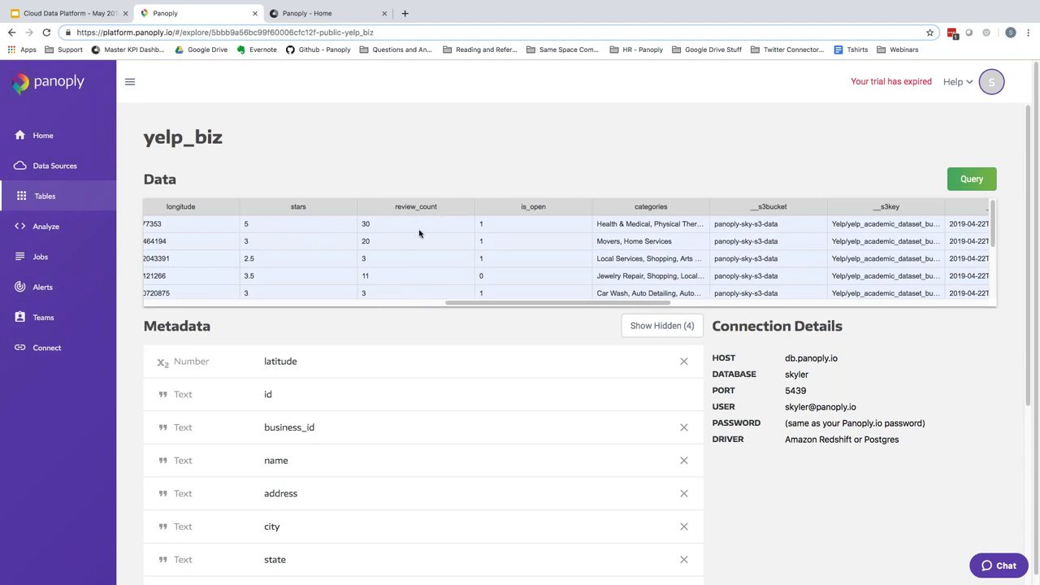
pyautogui.moveTo(502, 306); pyautogui.dragTo(550, 309)
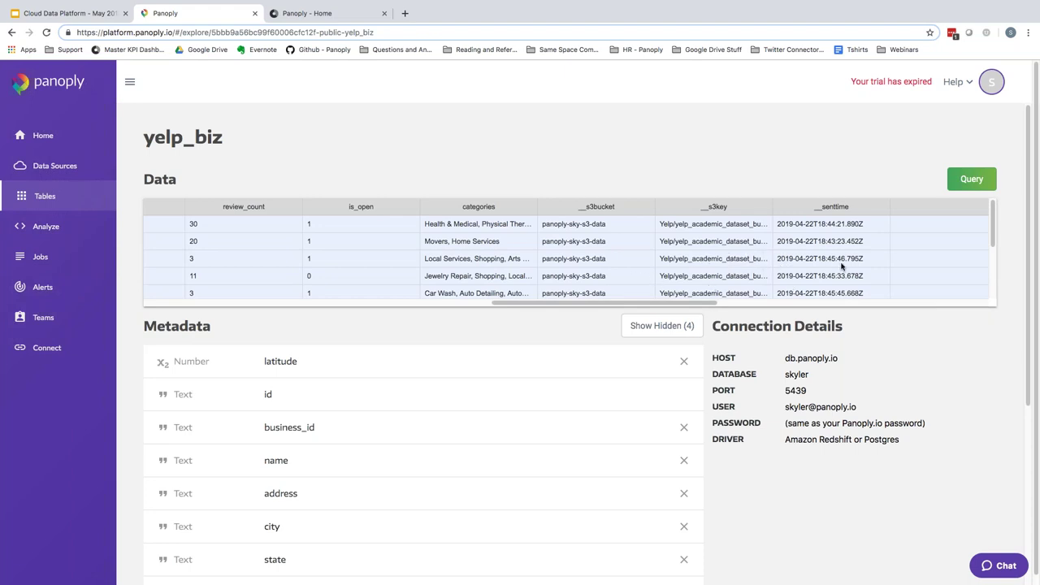
pyautogui.moveTo(643, 305); pyautogui.dragTo(388, 298)
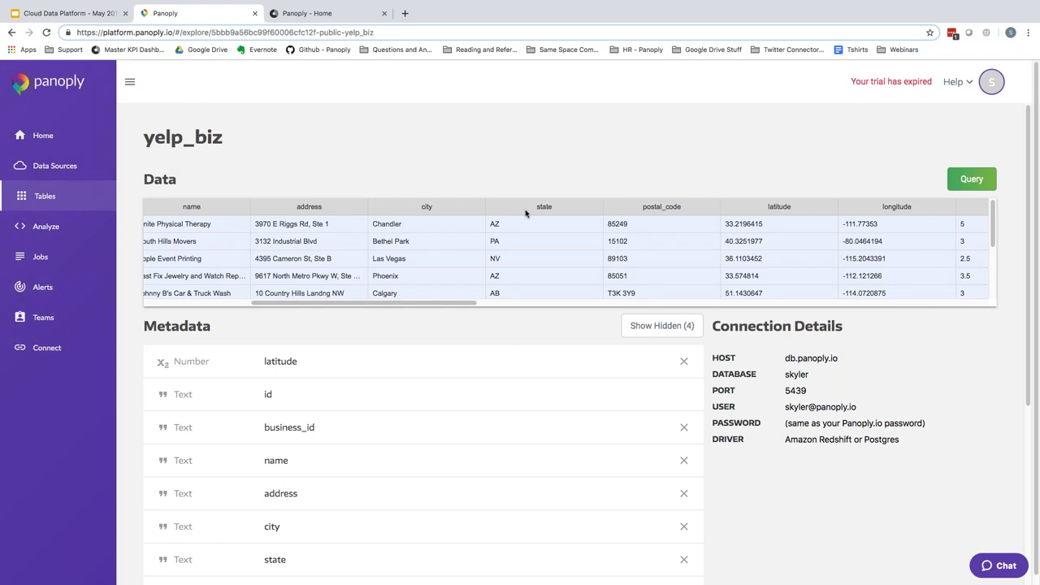
# - Scroll down the yelp_biz metadata and expand the review_count column's edit form
pyautogui.scroll(-2, 529, 204)
pyautogui.hscroll(-5, 529, 212)
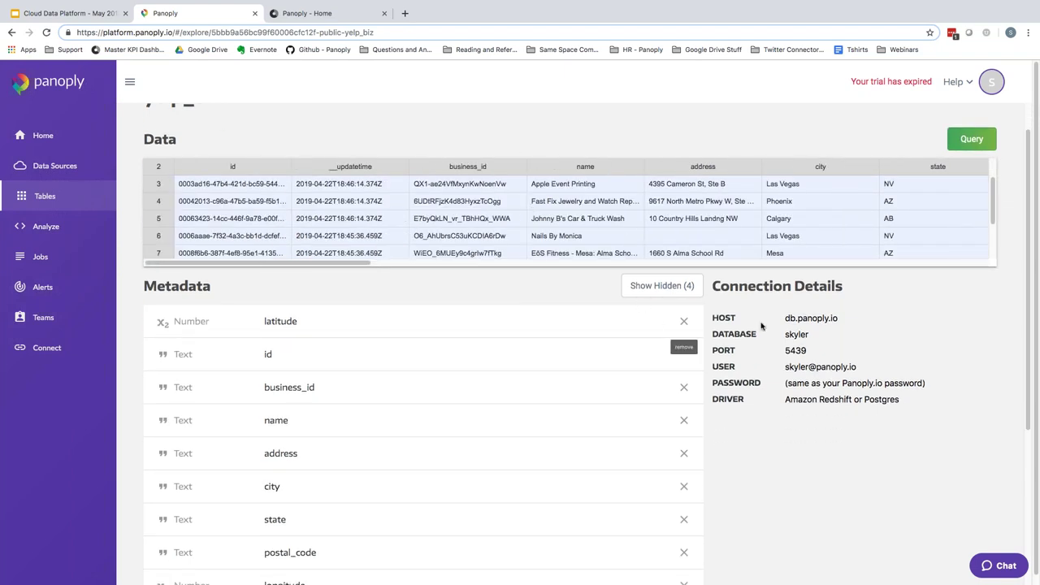
pyautogui.scroll(-1, 404, 261)
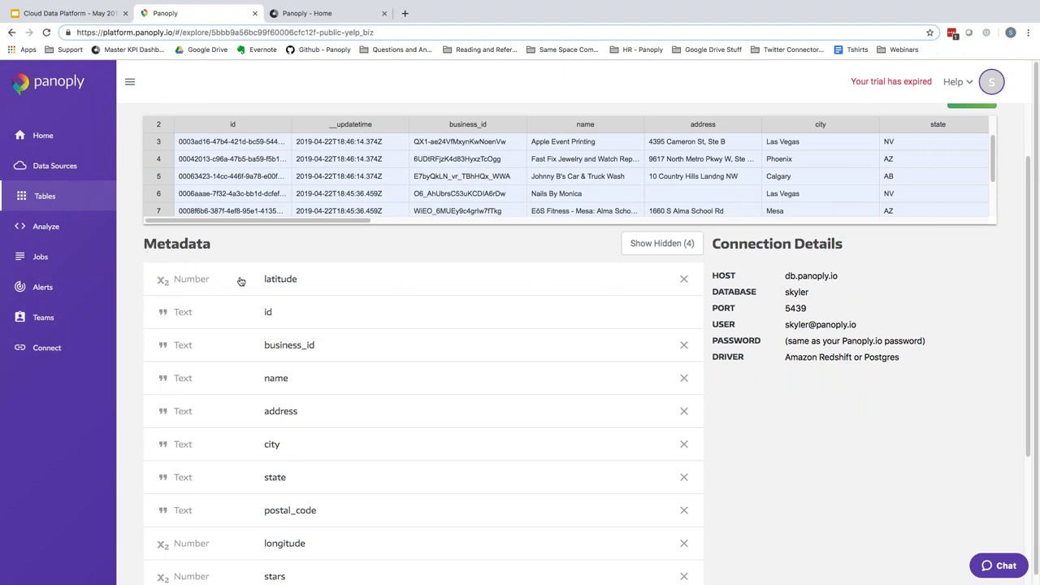
pyautogui.scroll(-1, 241, 281)
pyautogui.scroll(-1, 242, 282)
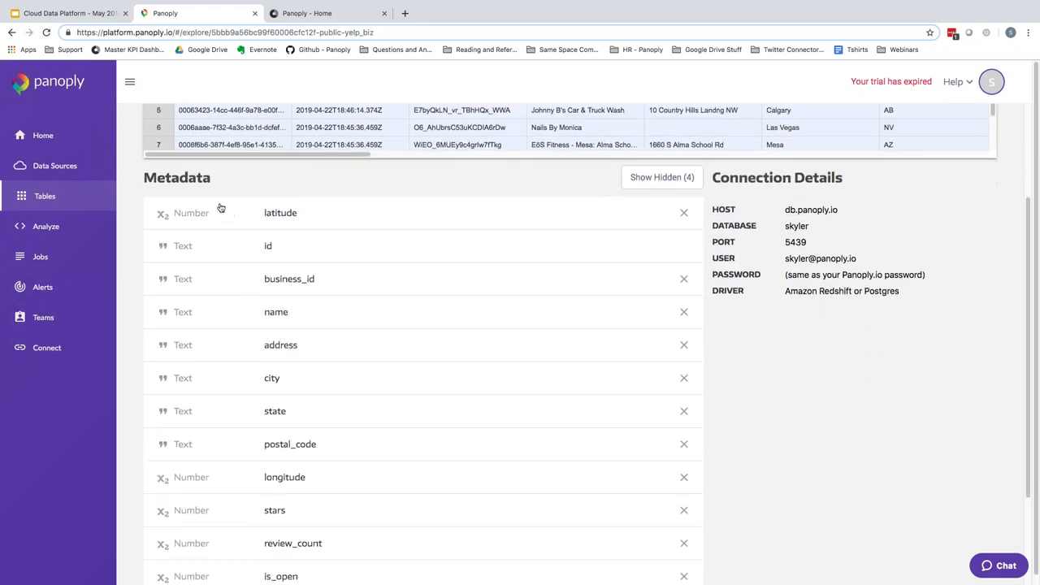
pyautogui.scroll(-4, 276, 232)
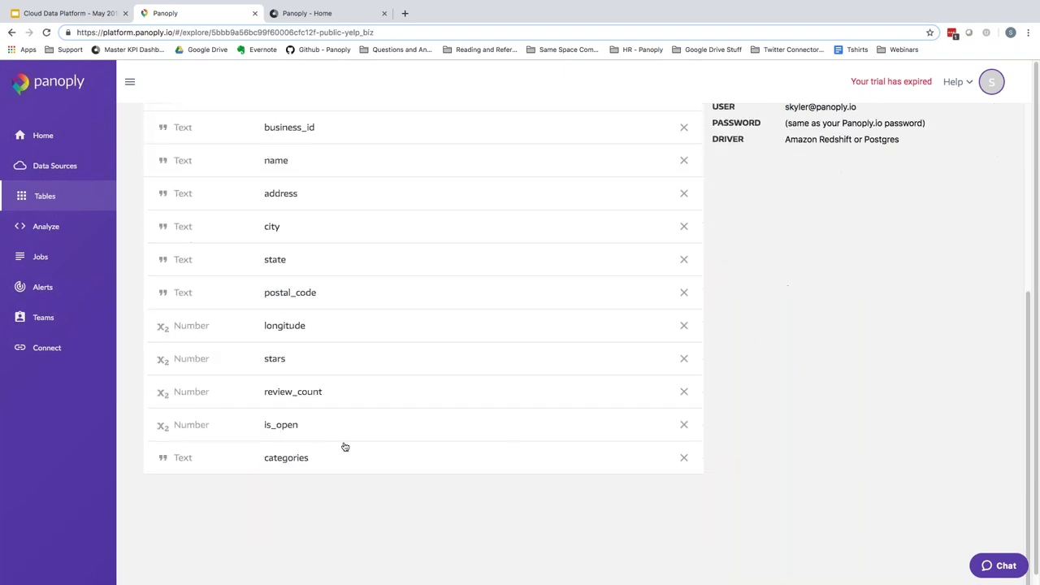
pyautogui.click(394, 396)
pyautogui.scroll(-2, 601, 432)
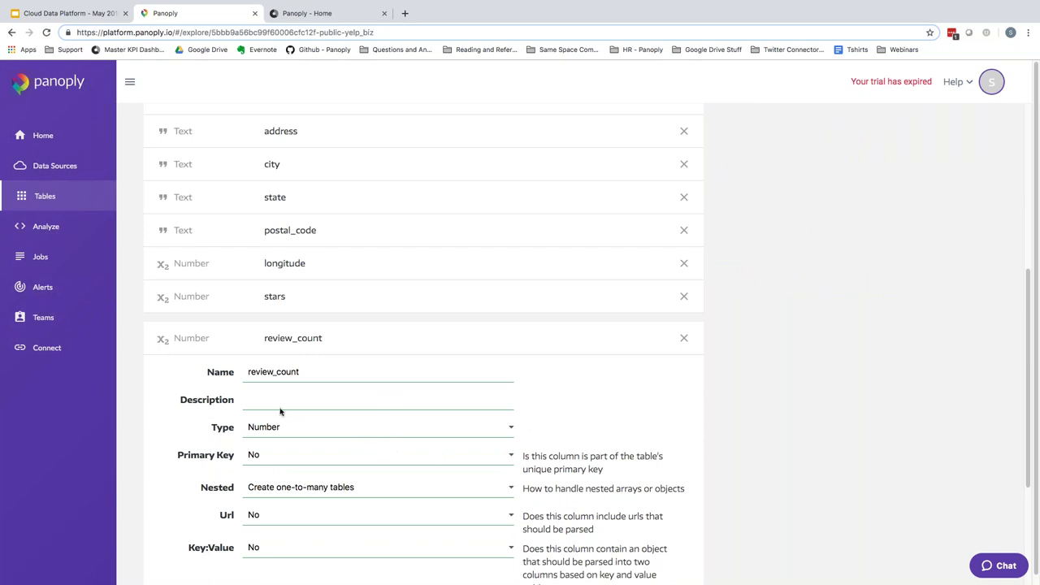
# - Look over the review_count name and description fields, then discard with Cancel Changes
pyautogui.moveTo(340, 376); pyautogui.dragTo(255, 375)
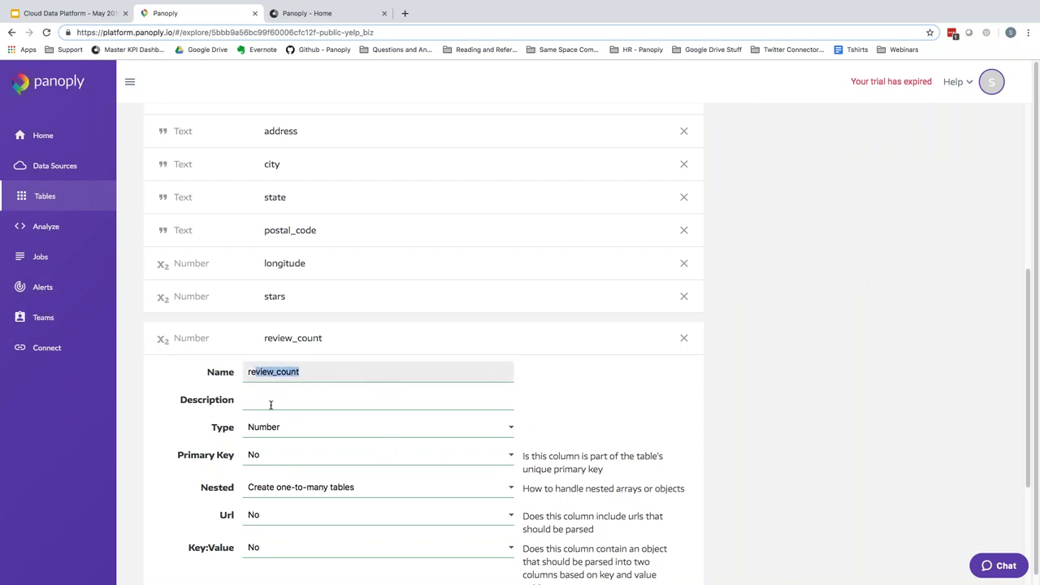
pyautogui.click(270, 405)
pyautogui.click(724, 390)
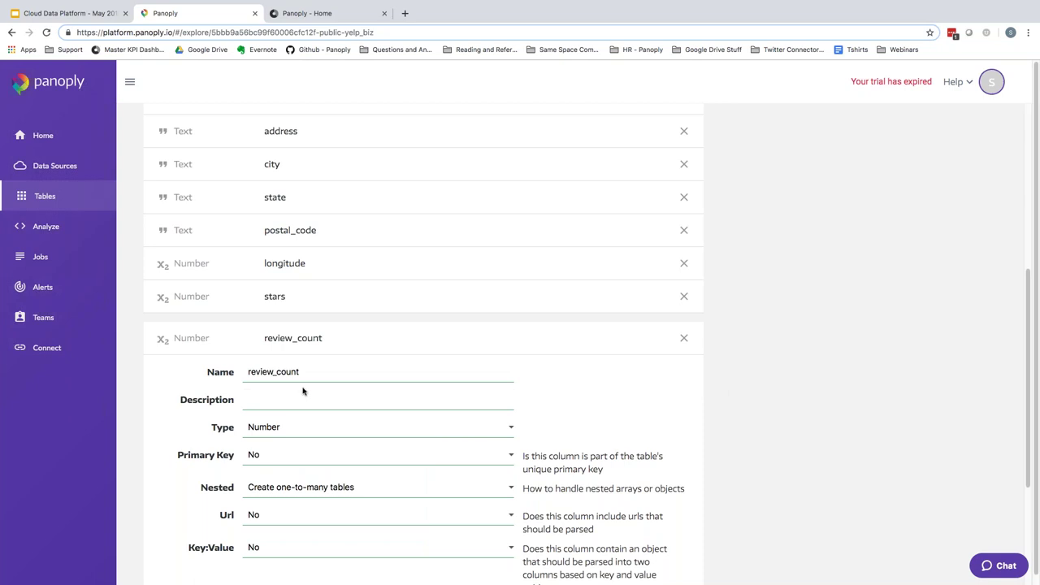
pyautogui.scroll(-1, 300, 393)
pyautogui.scroll(-1, 521, 418)
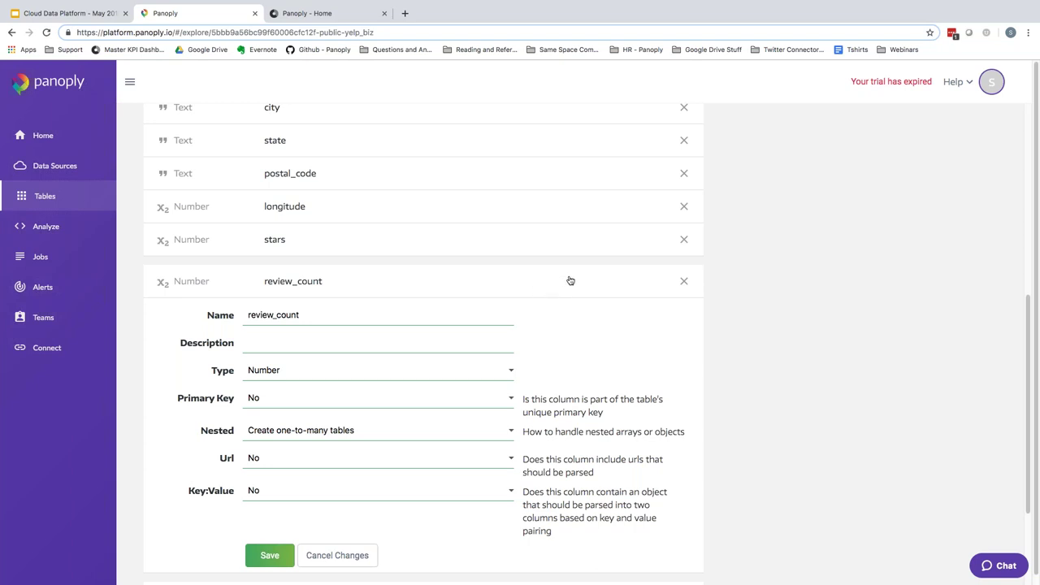
pyautogui.click(528, 291)
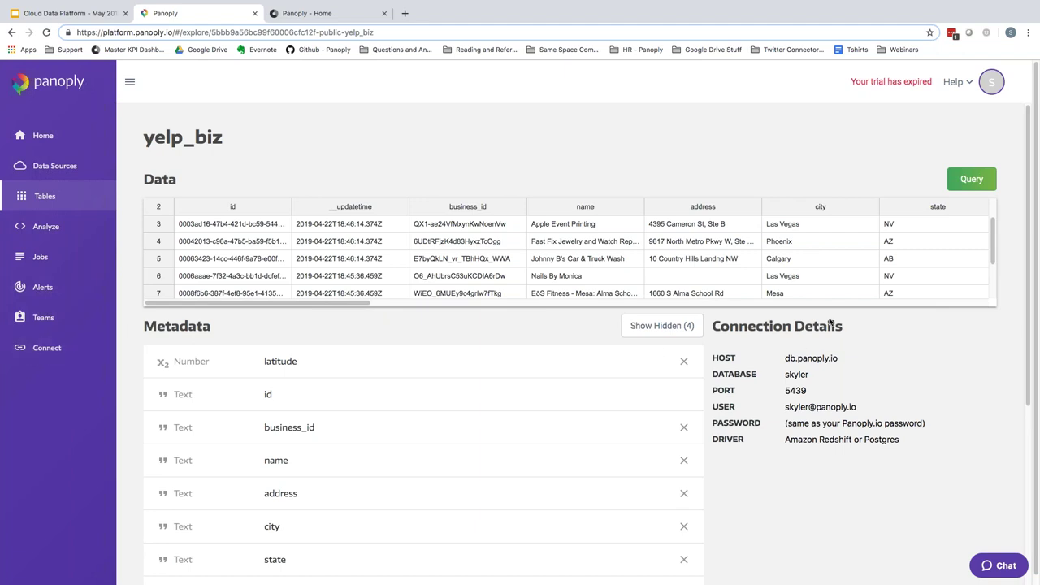
# - Check the connection details, then query yelp_biz with SELECT * ... LIMIT 10 in the workbench
pyautogui.click(48, 350)
pyautogui.click(626, 393)
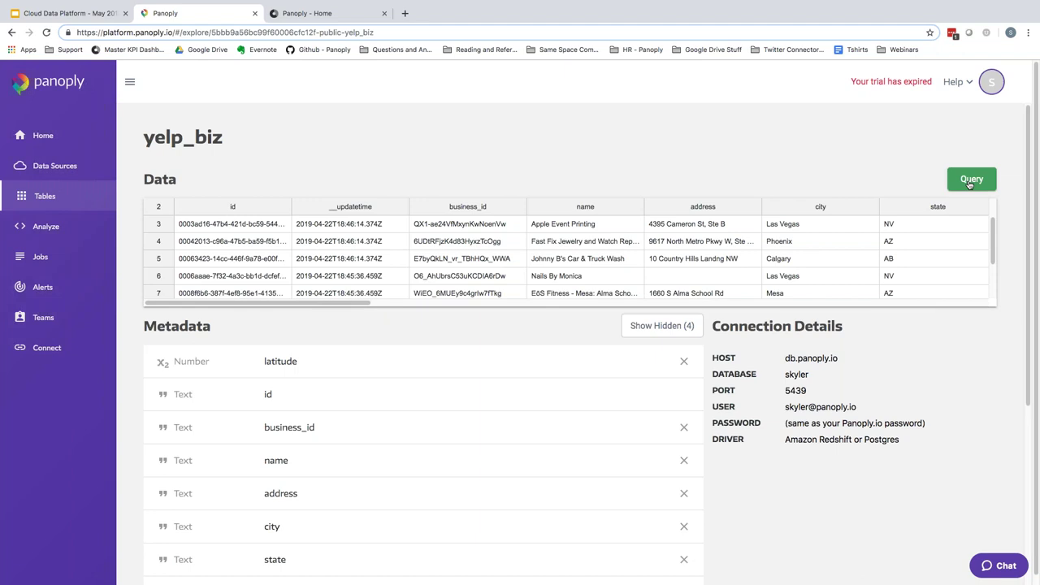
pyautogui.click(971, 180)
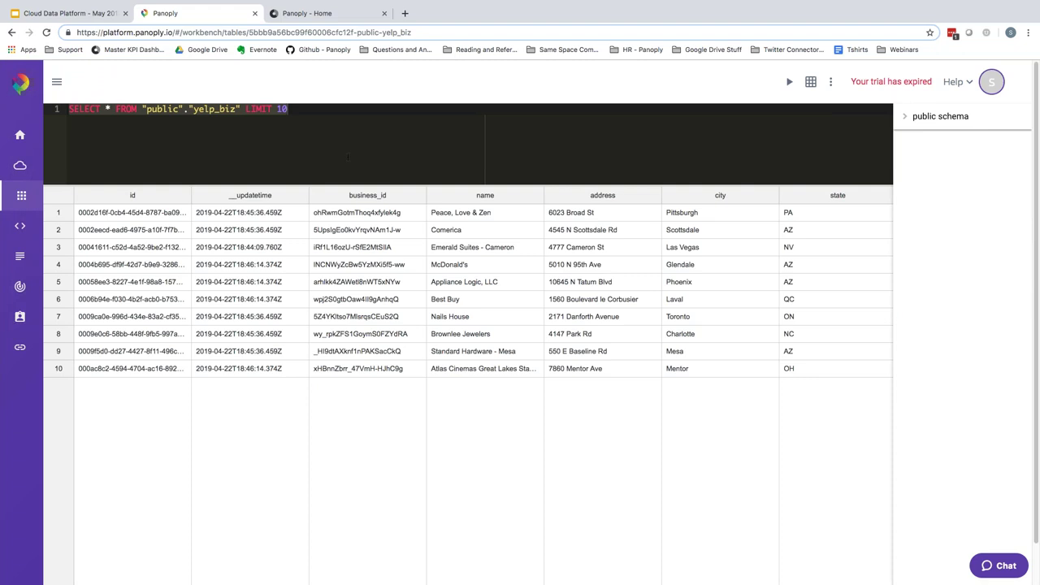
# - Change the query to SELECT count(*) FROM "public"."yelp_biz" LIMIT 10 and run it, returning 192609
pyautogui.click(109, 123)
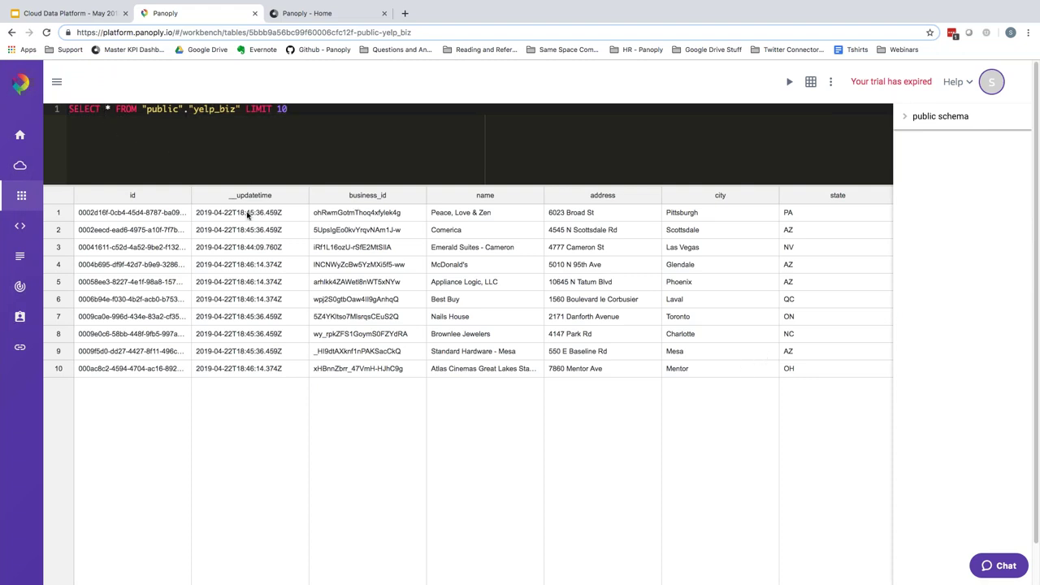
pyautogui.write('count(')
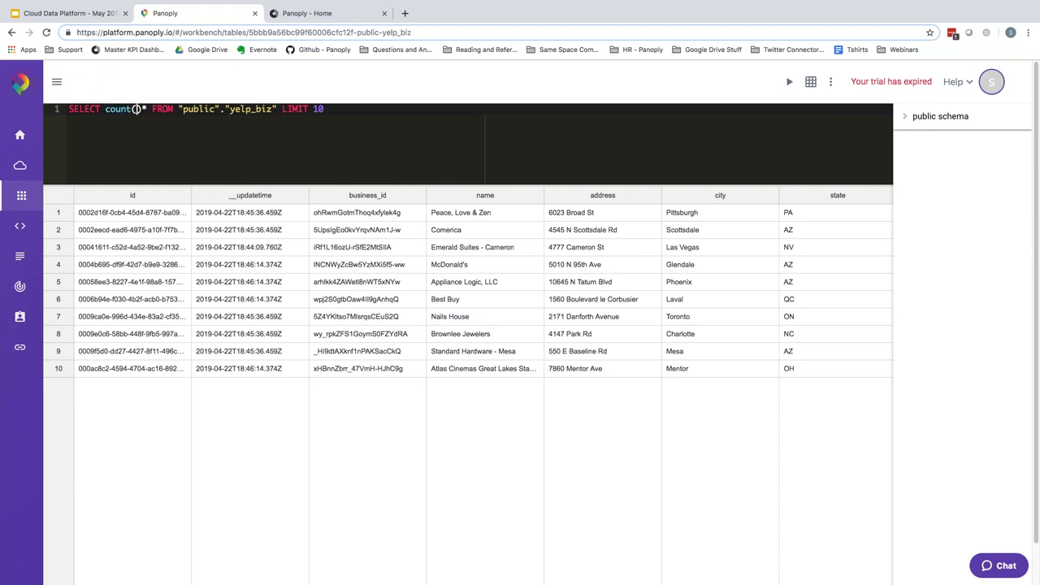
pyautogui.press('Delete')
pyautogui.press('Delete')
pyautogui.write('*)')
pyautogui.moveTo(325, 109); pyautogui.dragTo(2, 116)
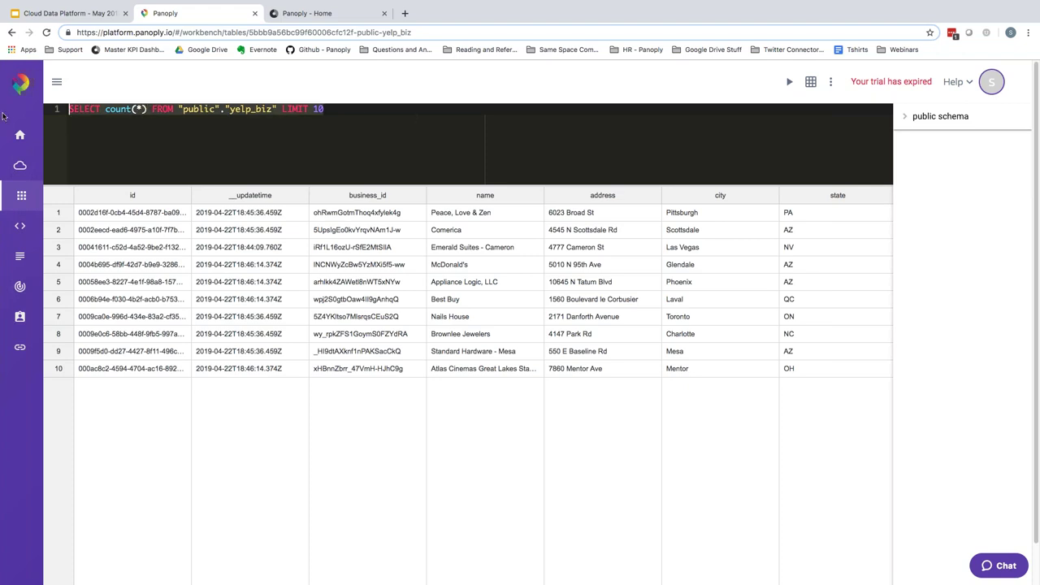
pyautogui.click(790, 83)
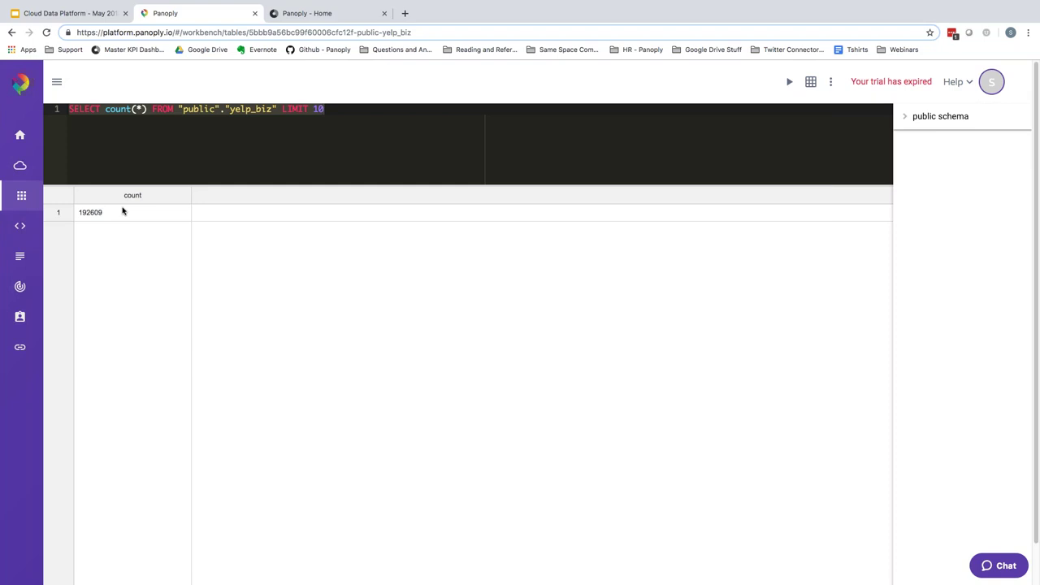
# - Replace count(*) with * and rerun the query to list ten full yelp_biz rows
pyautogui.moveTo(148, 109); pyautogui.dragTo(105, 109)
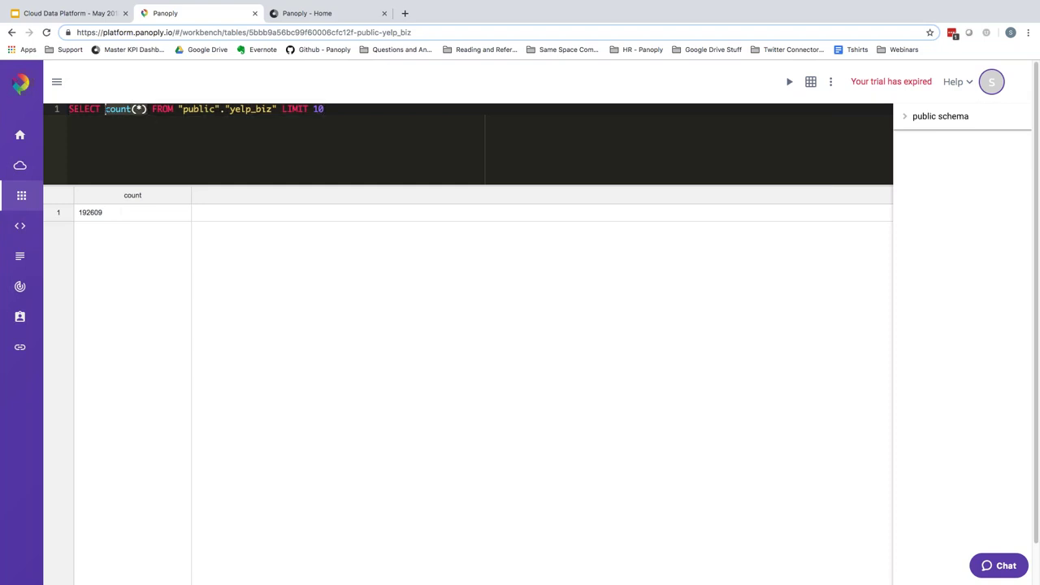
pyautogui.write('*')
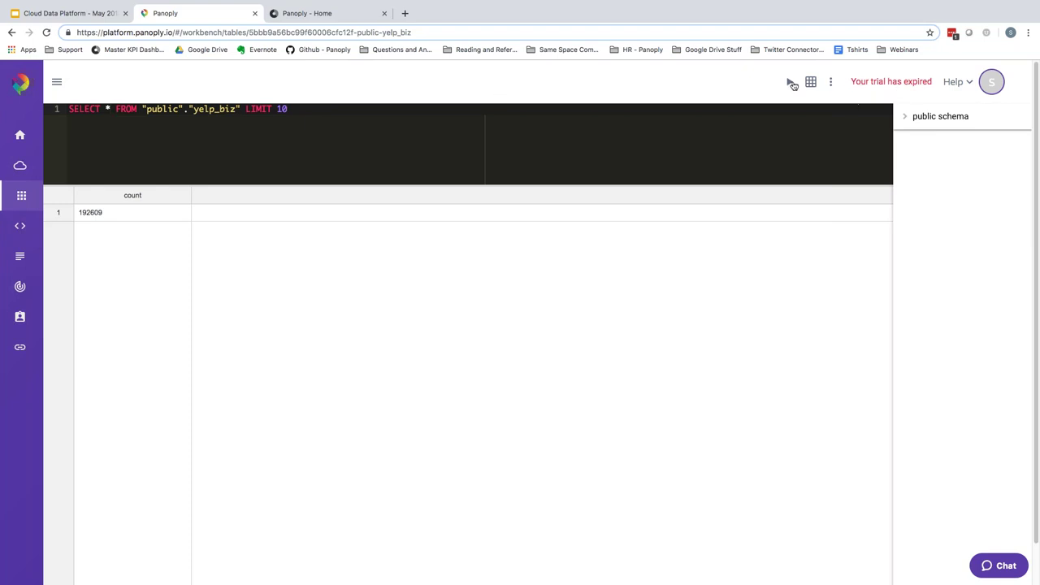
pyautogui.click(790, 83)
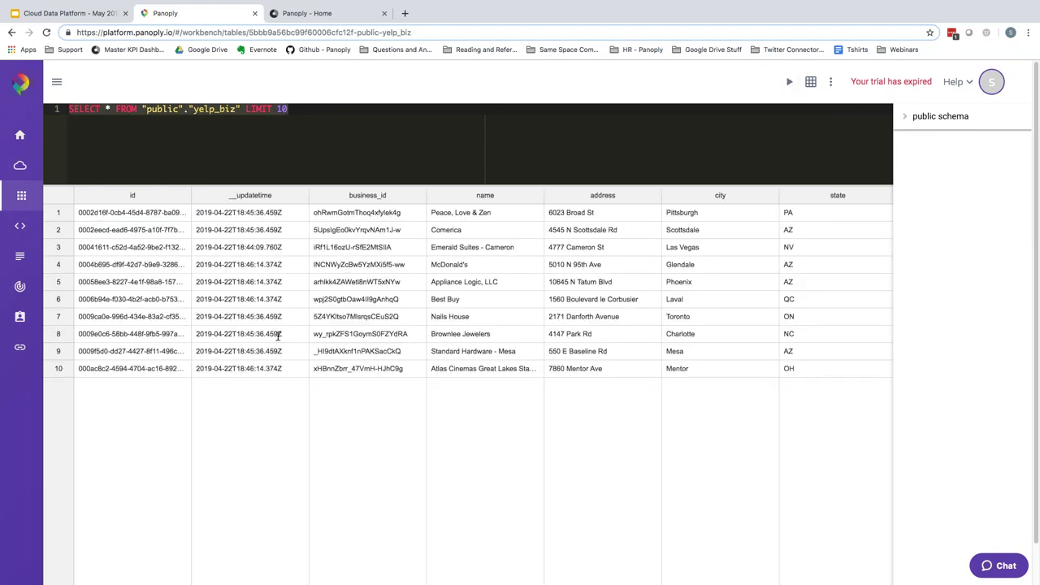
pyautogui.moveTo(618, 316); pyautogui.dragTo(652, 309)
pyautogui.click(777, 140)
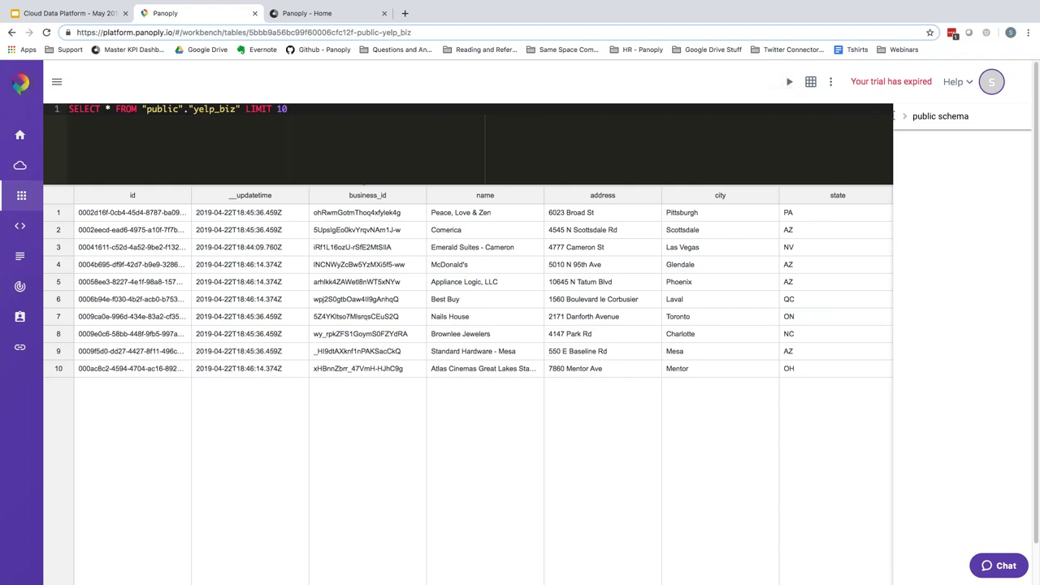
pyautogui.click(832, 82)
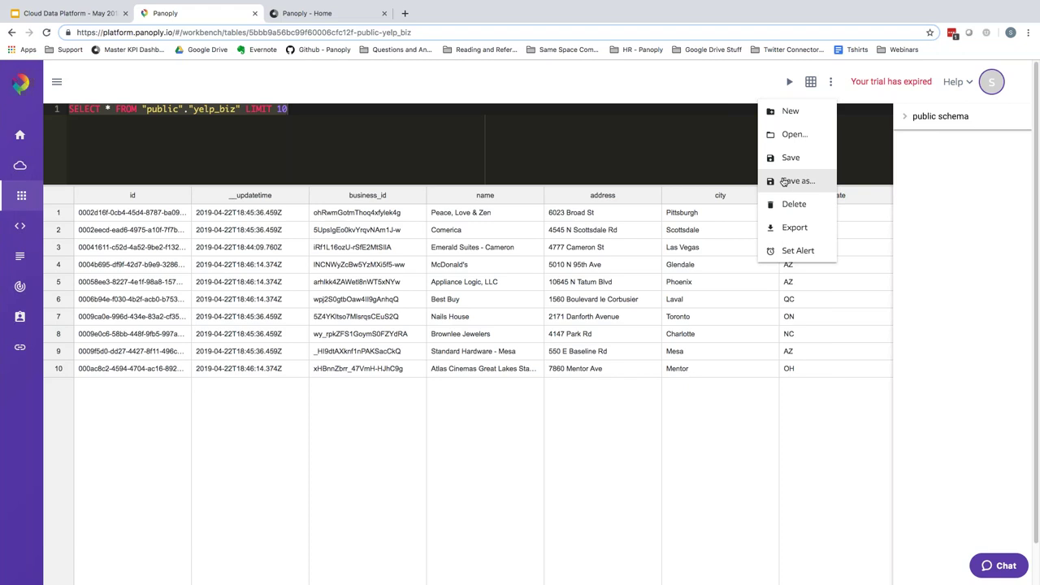
# - Open the saved yelp_biz_joined_alt view into the workbench editor
pyautogui.click(809, 99)
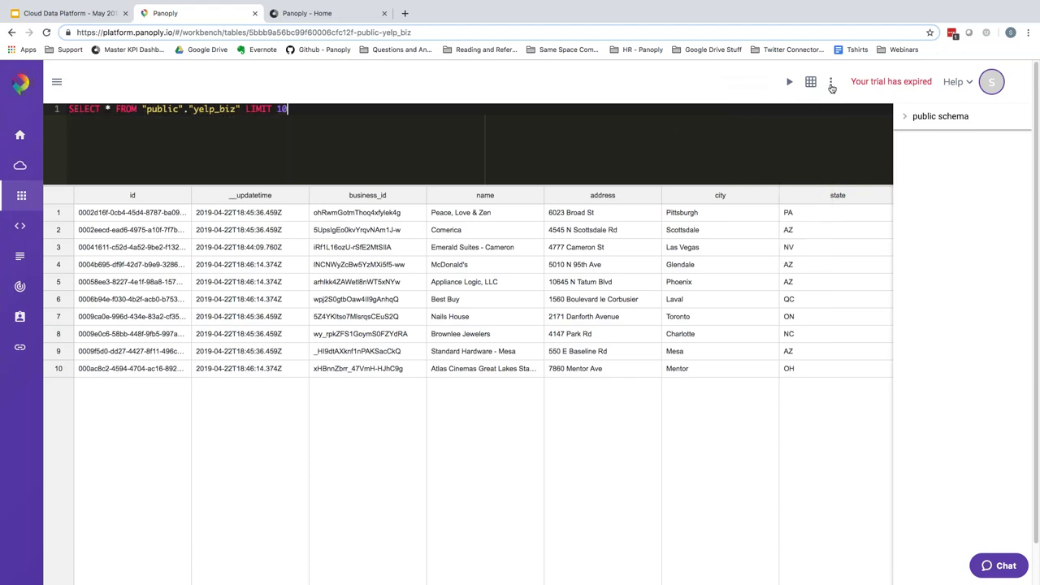
pyautogui.click(831, 85)
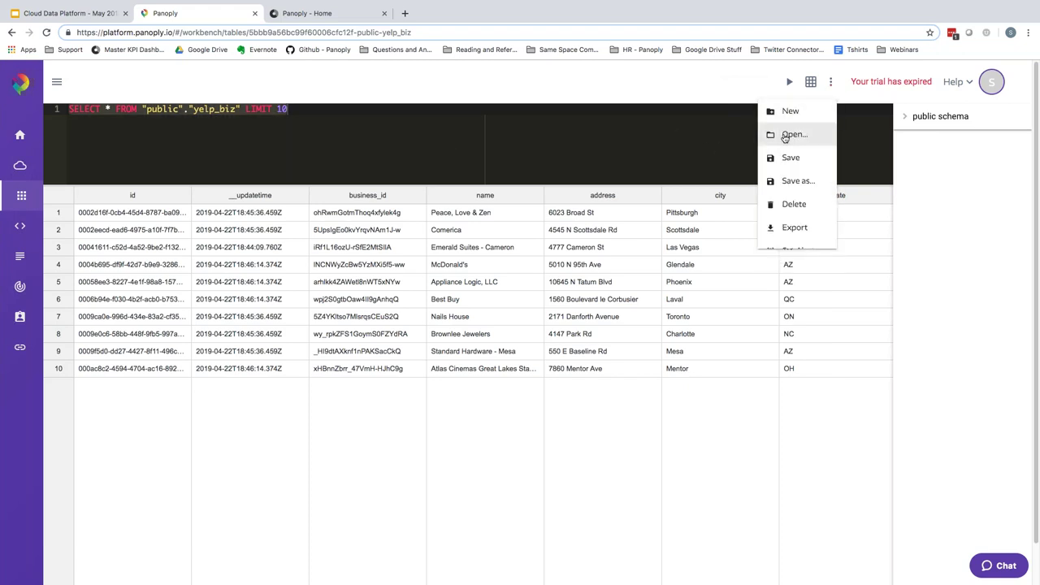
pyautogui.click(785, 134)
pyautogui.click(481, 323)
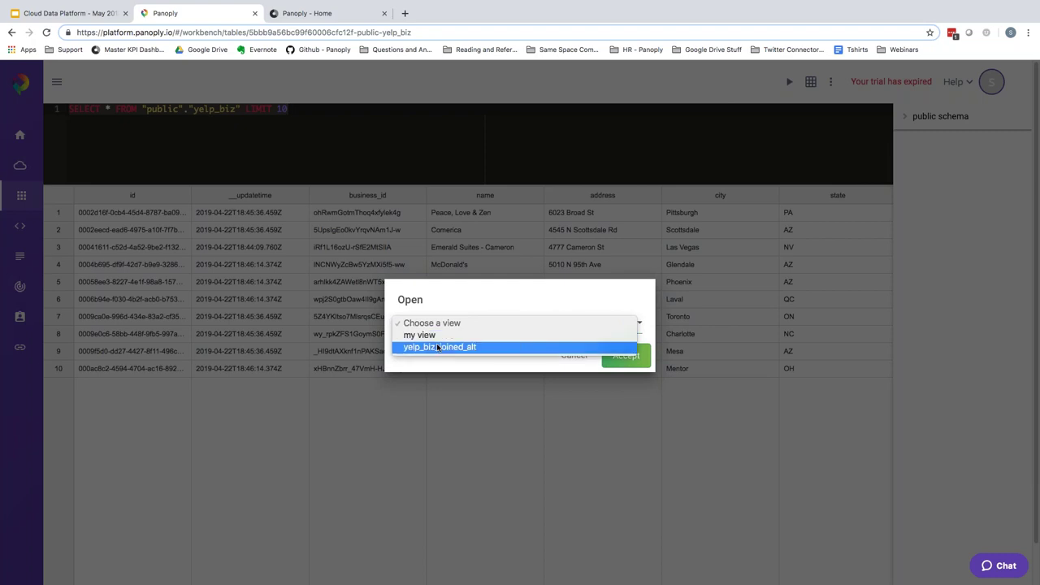
pyautogui.click(451, 348)
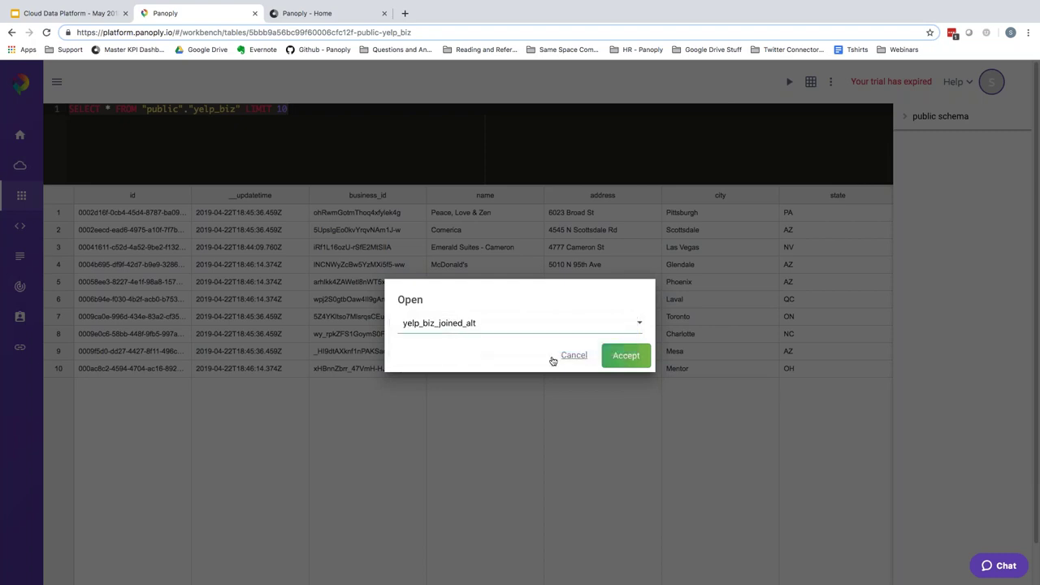
pyautogui.click(624, 361)
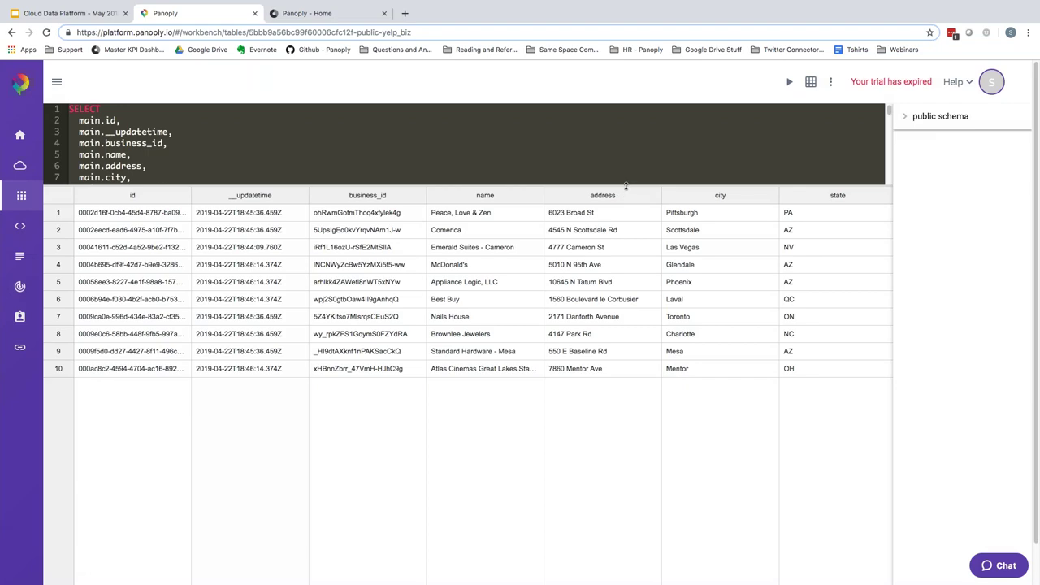
# - Enlarge Panoply's SQL editor and highlight the main business columns in the query
pyautogui.moveTo(627, 182); pyautogui.dragTo(415, 471)
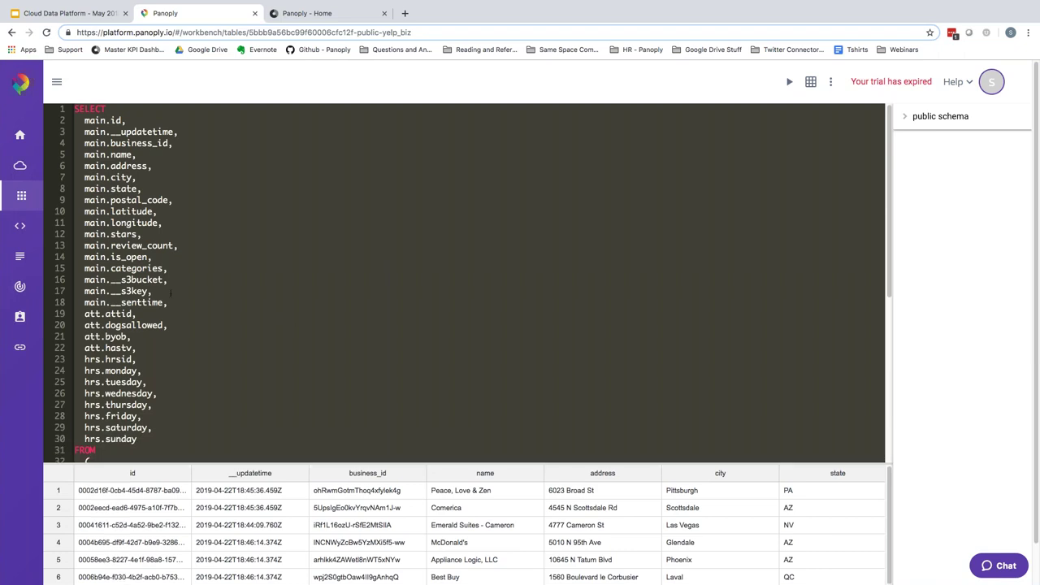
pyautogui.moveTo(167, 303); pyautogui.dragTo(75, 109)
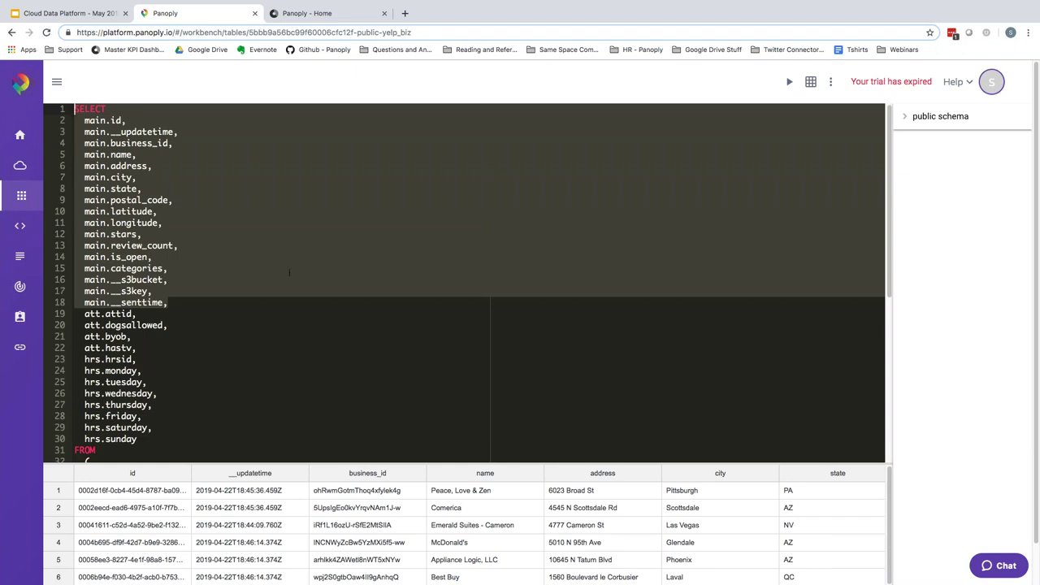
pyautogui.scroll(-3, 225, 274)
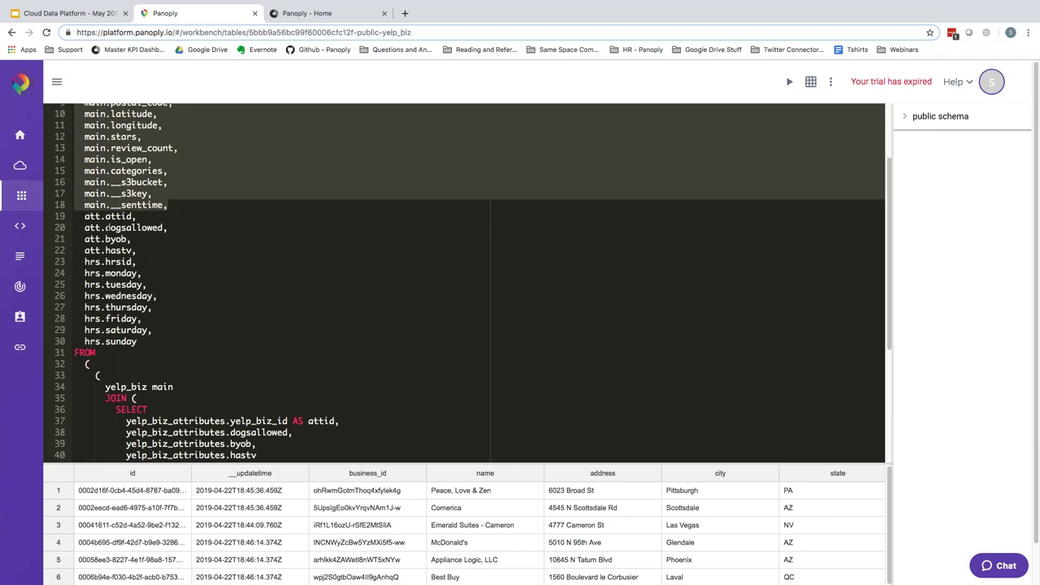
# - Point out the dogsallowed, byob and hastv attribute columns and scroll through the JOIN clauses
pyautogui.moveTo(106, 228); pyautogui.dragTo(129, 239)
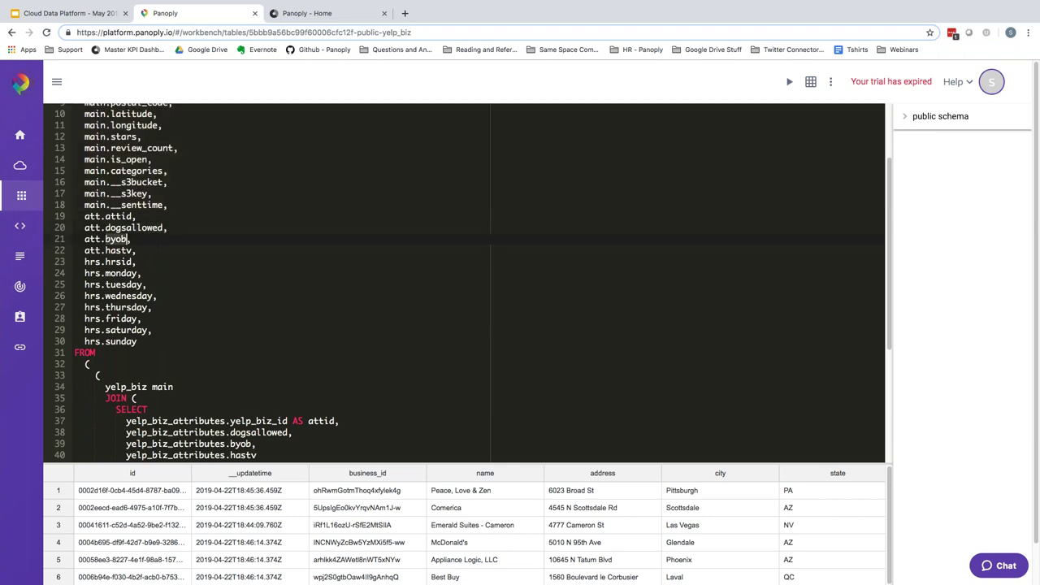
pyautogui.moveTo(105, 251); pyautogui.dragTo(131, 250)
pyautogui.scroll(-2, 127, 208)
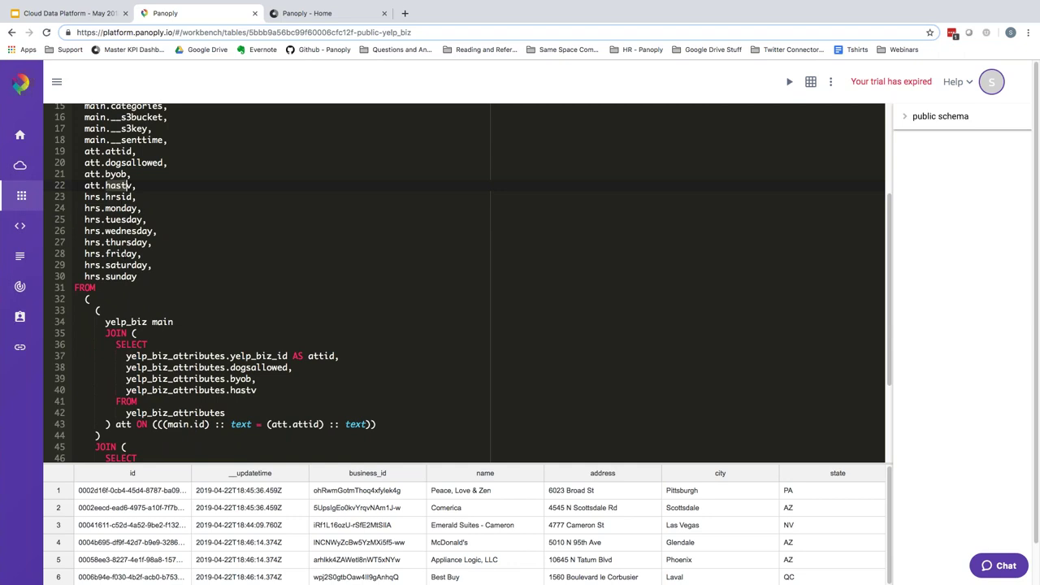
pyautogui.scroll(-5, 256, 283)
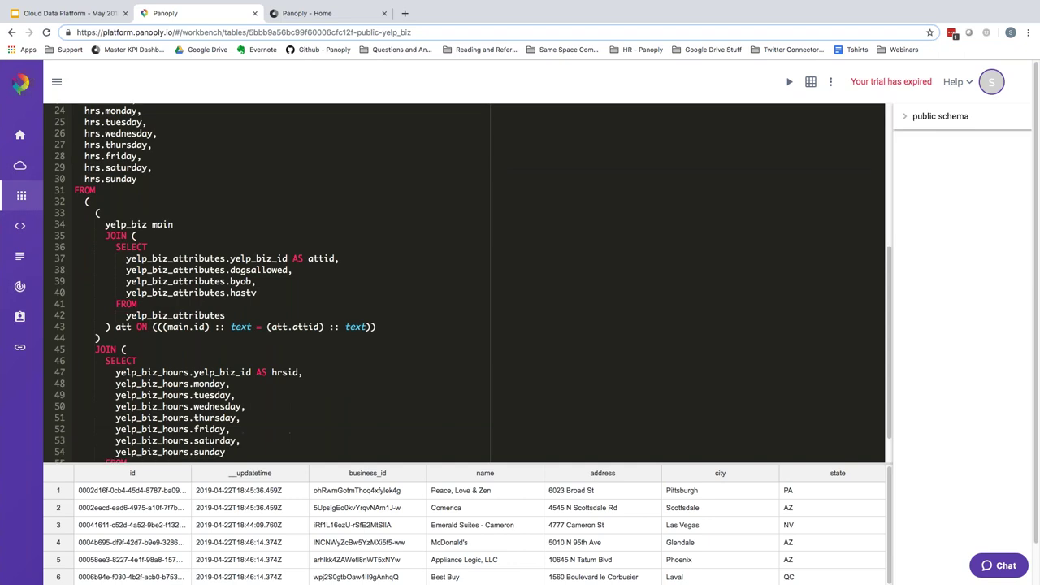
pyautogui.scroll(-1, 463, 240)
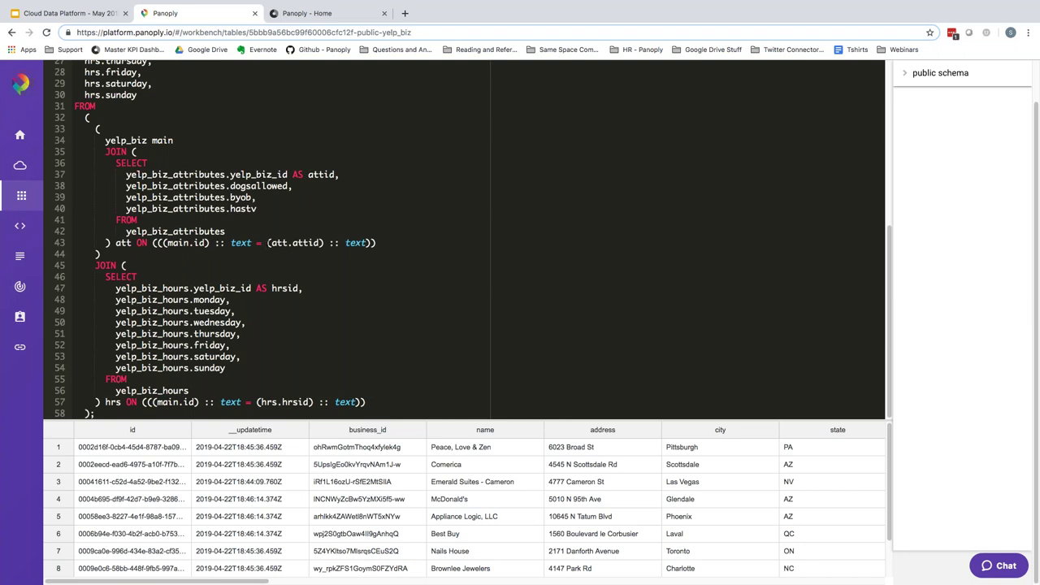
pyautogui.scroll(10, 465, 250)
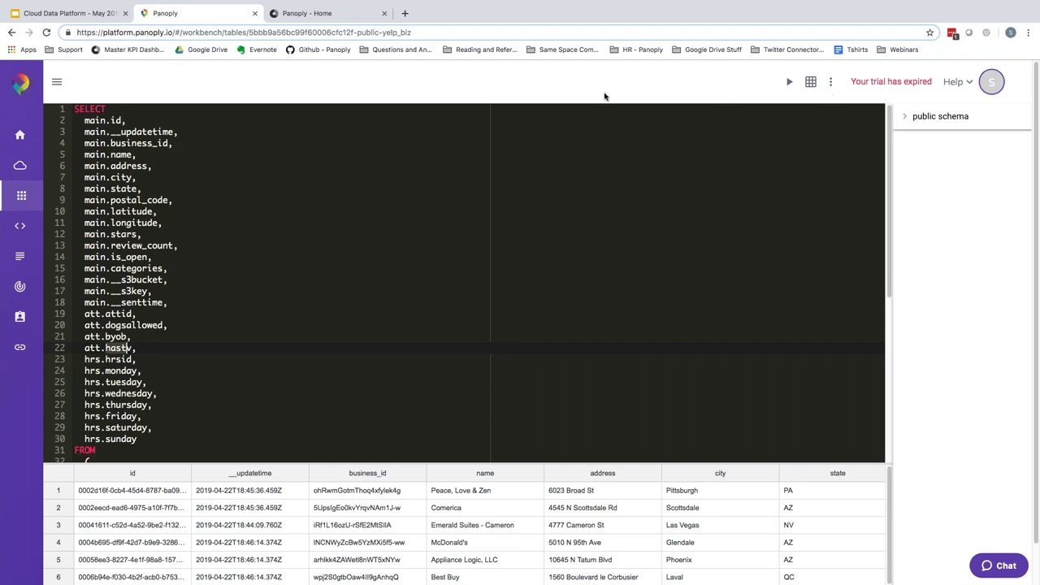
# - In Chartio's Data Sources, add a new data source of type Panoply
pyautogui.click(306, 14)
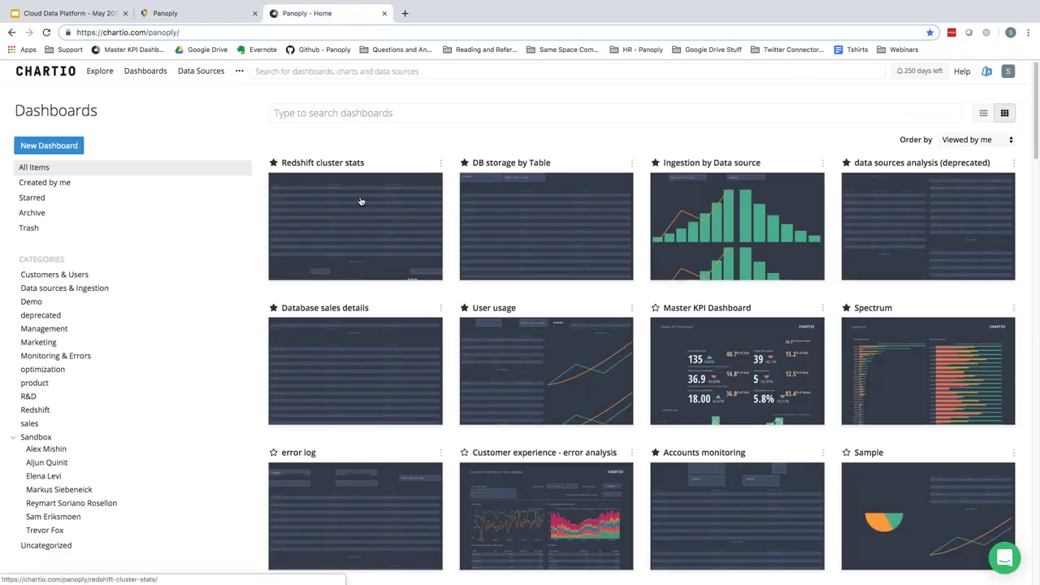
pyautogui.click(203, 73)
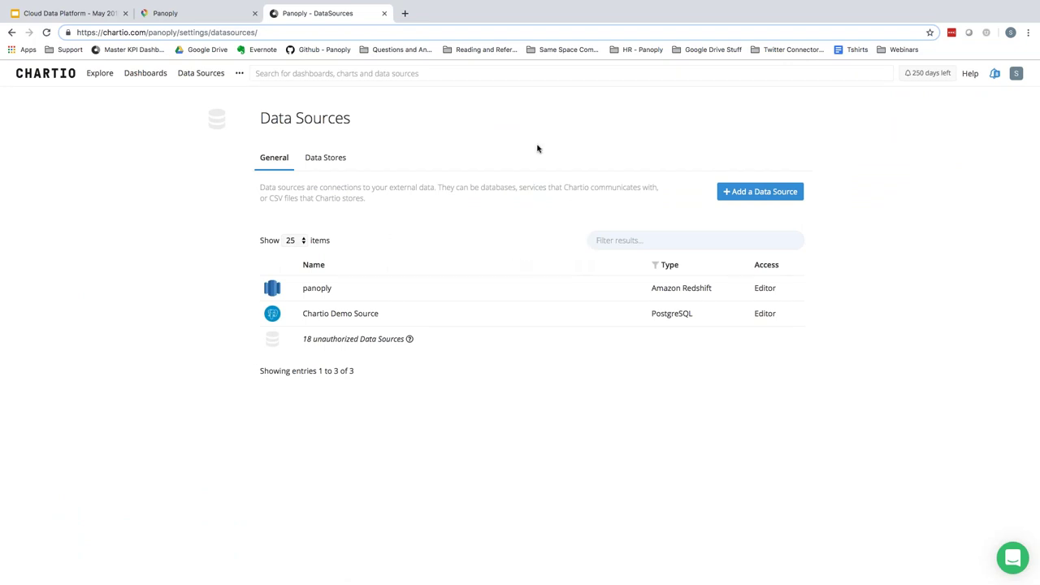
pyautogui.click(764, 195)
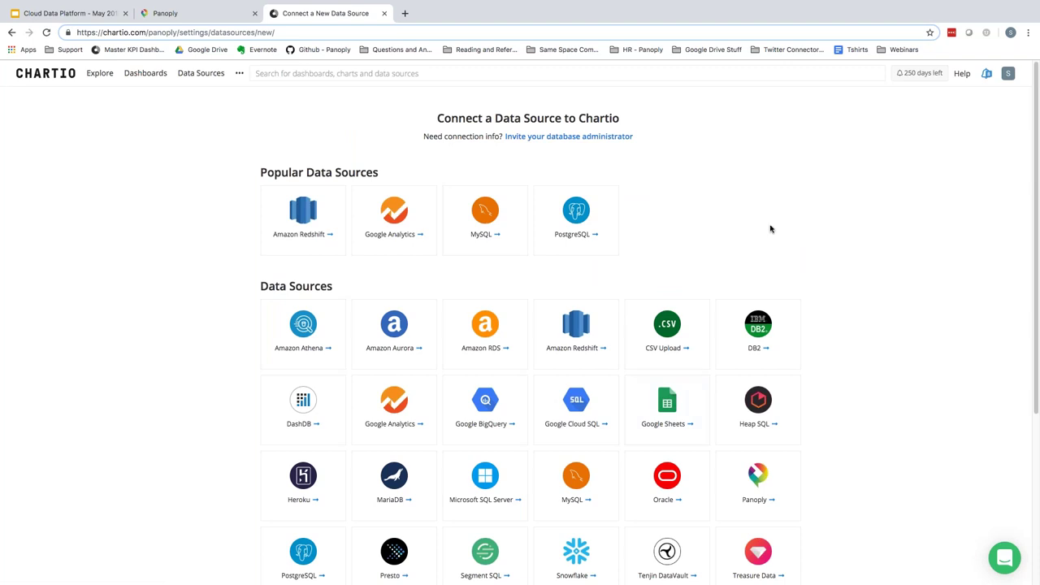
pyautogui.scroll(-2, 768, 236)
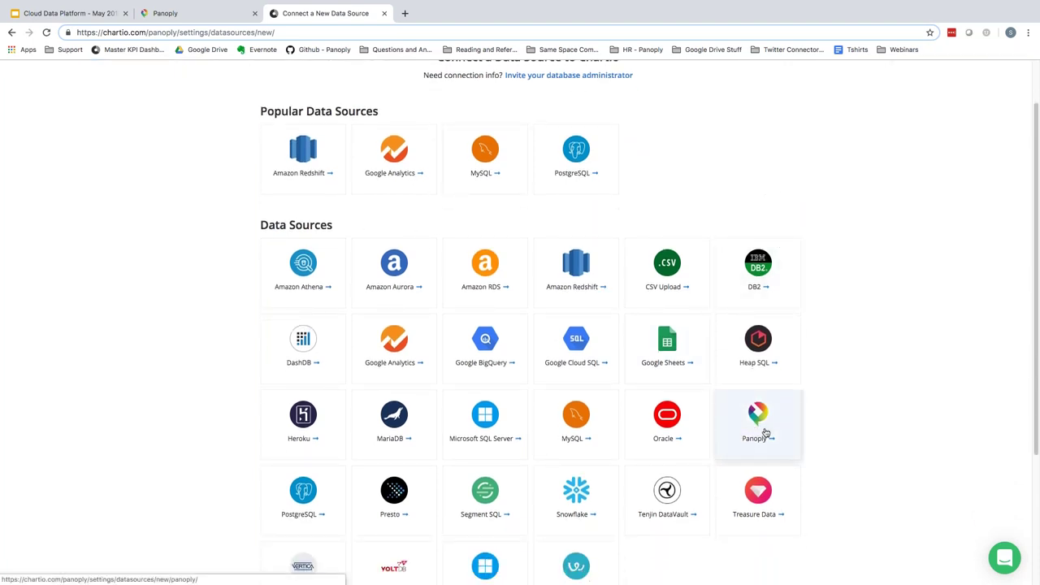
pyautogui.click(761, 432)
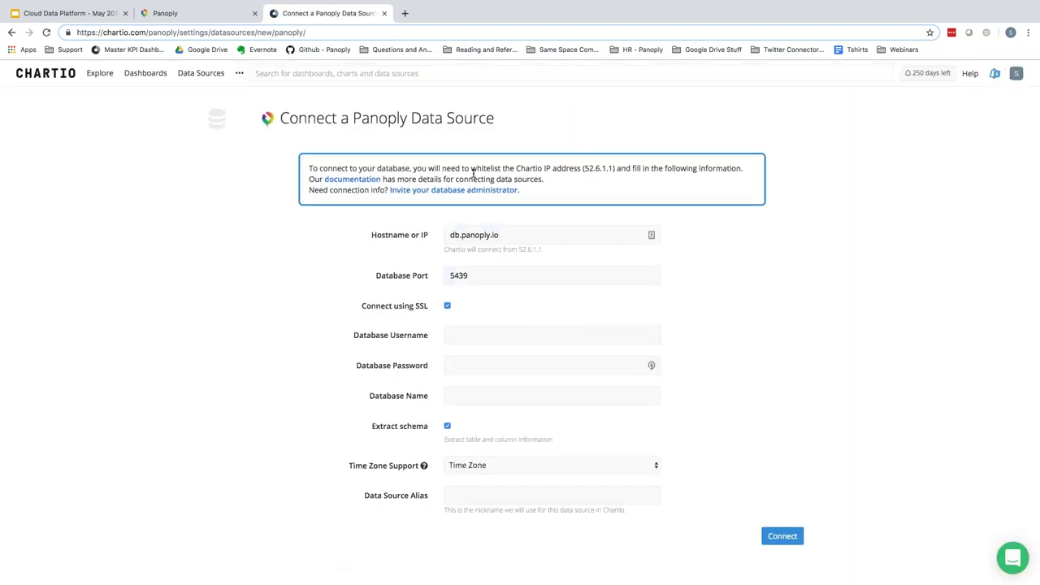
# - Review Panoply's driver, host, database, port 5439 and user, then return to Chartio's username field
pyautogui.click(179, 15)
pyautogui.click(20, 347)
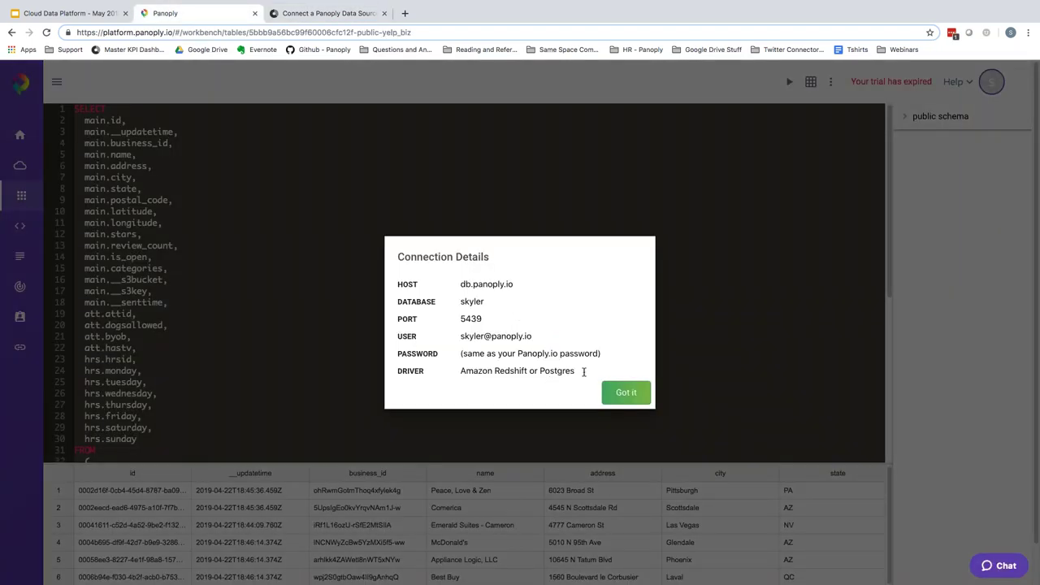
pyautogui.tripleClick(580, 371)
pyautogui.click(495, 318)
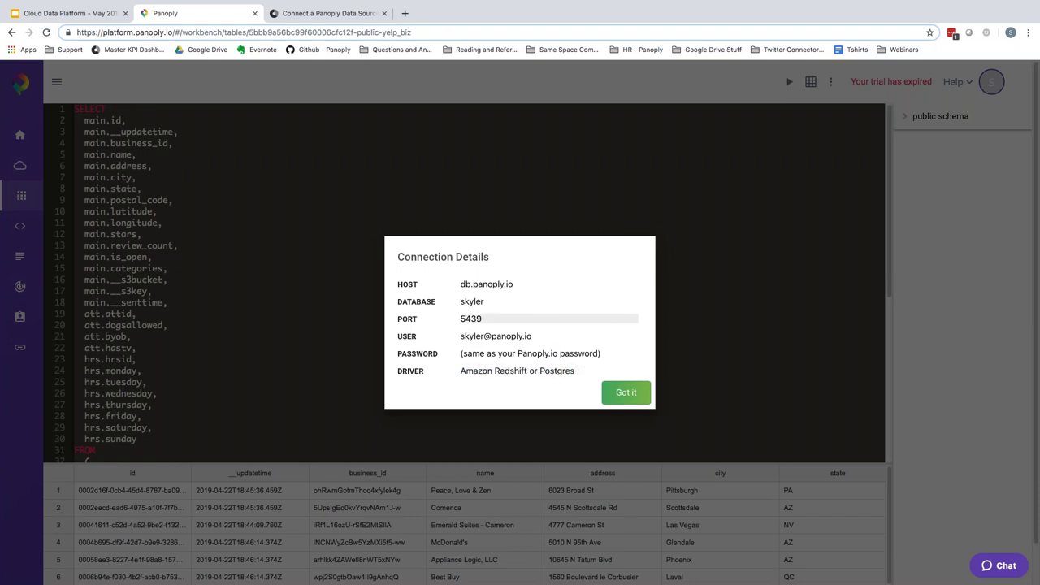
pyautogui.moveTo(461, 285); pyautogui.dragTo(487, 284)
pyautogui.doubleClick(472, 302)
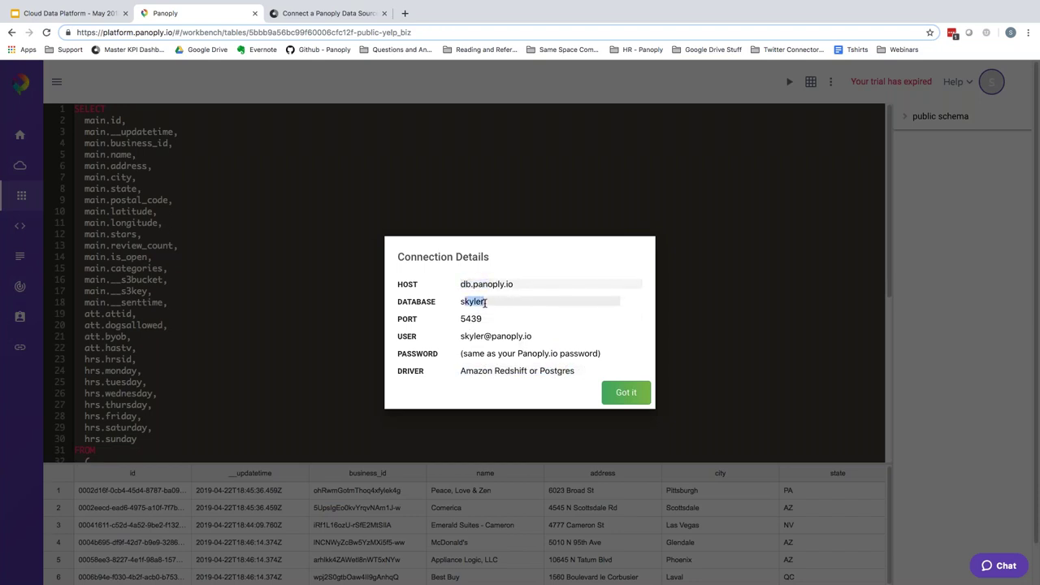
pyautogui.doubleClick(470, 318)
pyautogui.click(559, 336)
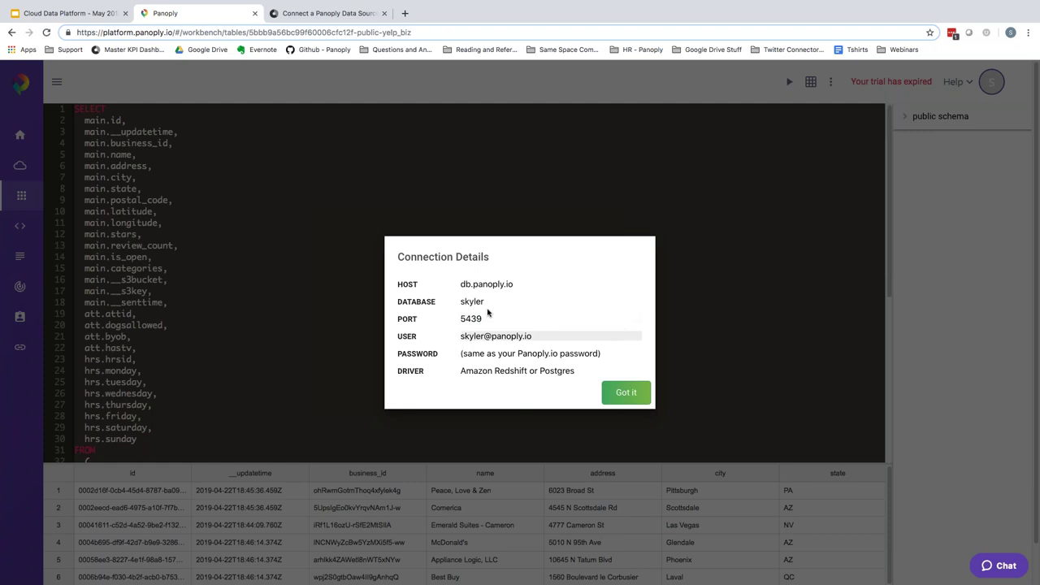
pyautogui.click(307, 15)
pyautogui.click(485, 335)
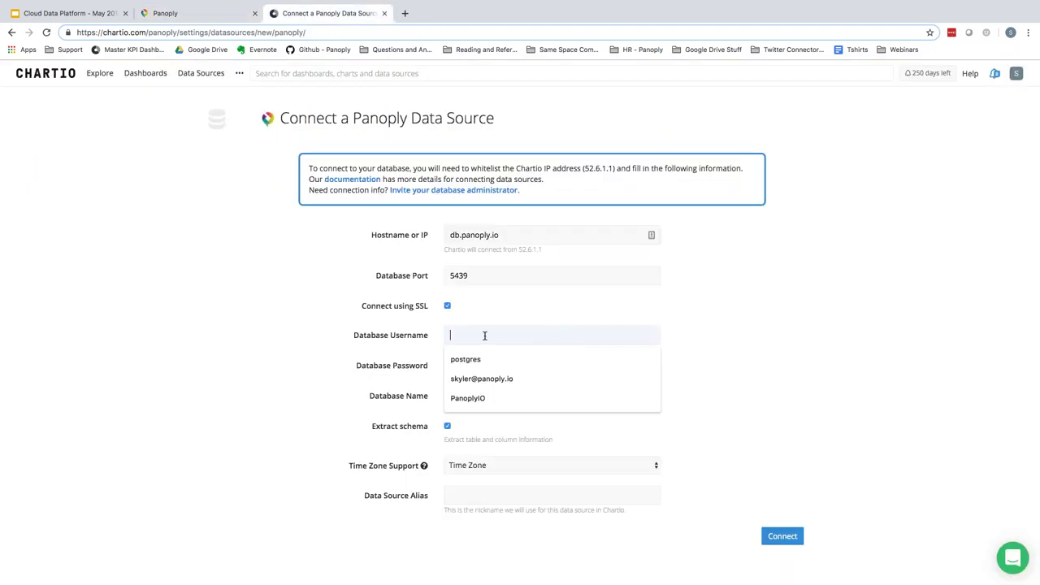
# - Fill in the suggested Panoply username and the account password
pyautogui.click(475, 380)
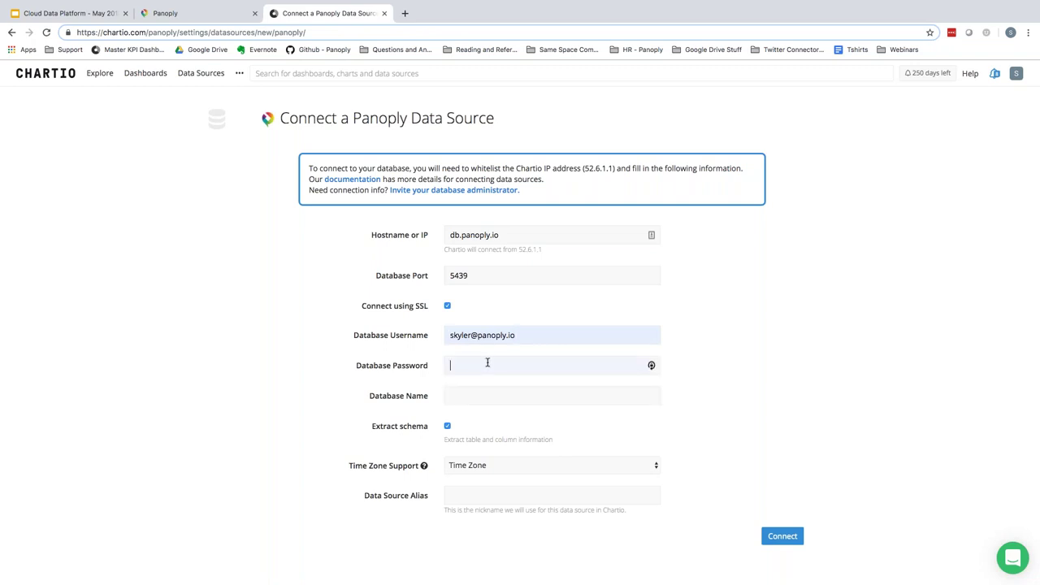
pyautogui.write('***')
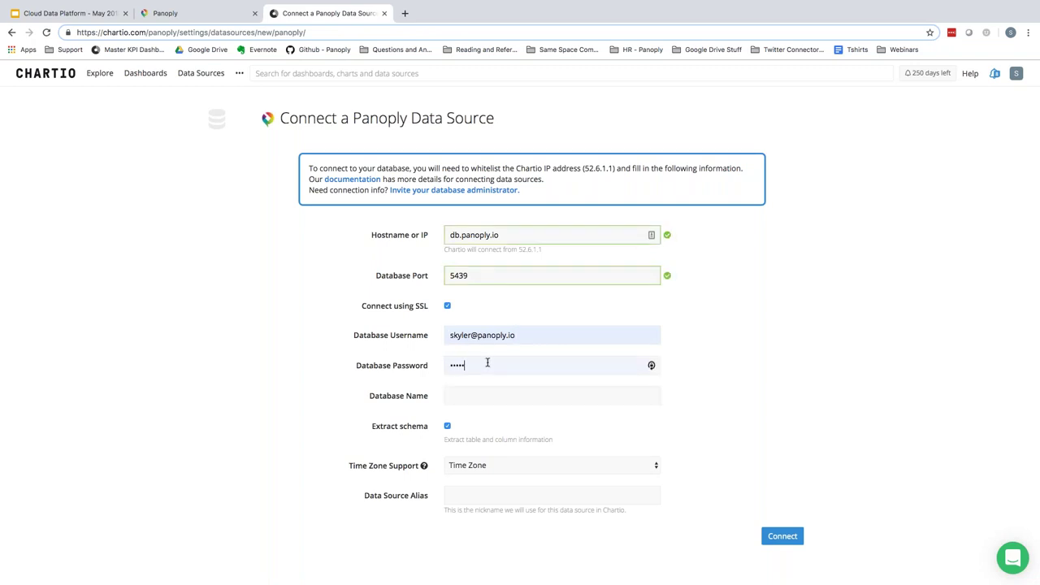
pyautogui.press('BackSpace')
pyautogui.press('BackSpace')
pyautogui.press('BackSpace')
pyautogui.write('********')
# - Enter the database name, alias the source 'Webinar Data Source' and connect it
pyautogui.click(491, 397)
pyautogui.write('skyler')
pyautogui.click(463, 495)
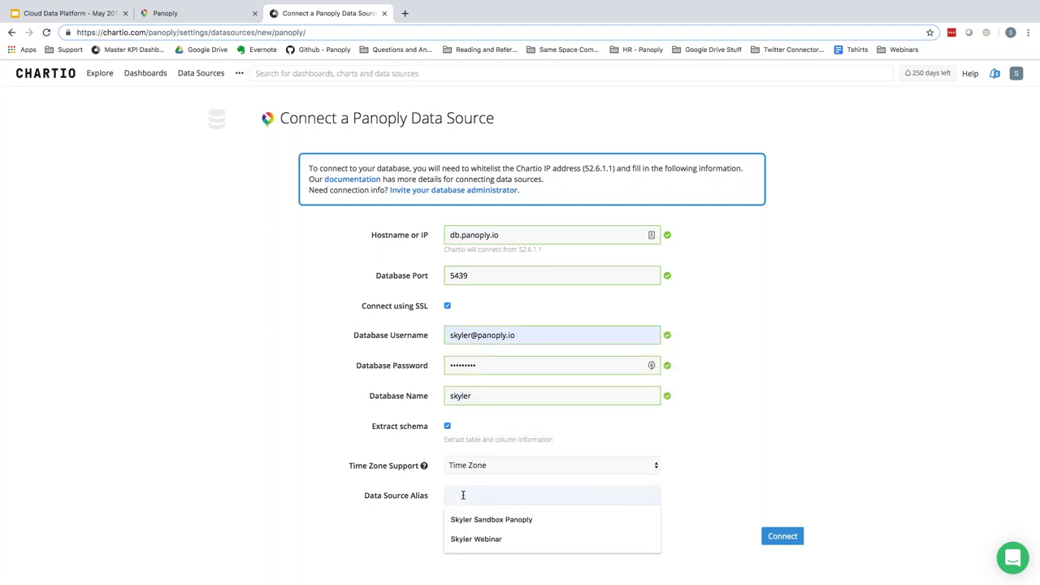
pyautogui.write('Webinar Dat')
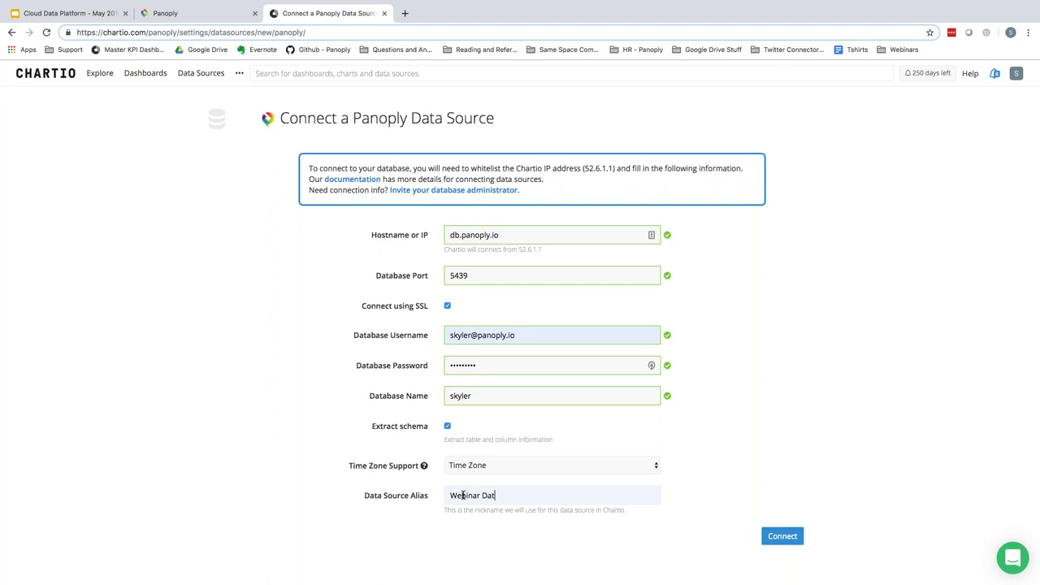
pyautogui.write('a Source')
pyautogui.click(786, 538)
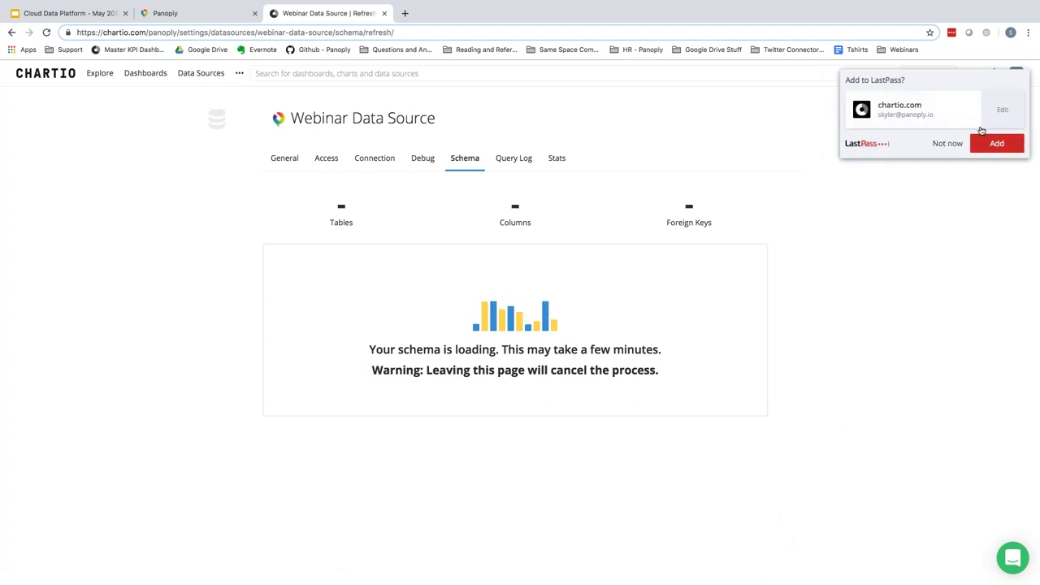
# - Apply the public schema's table selection, refresh the schema and close the data-source-added confirmation
pyautogui.click(942, 149)
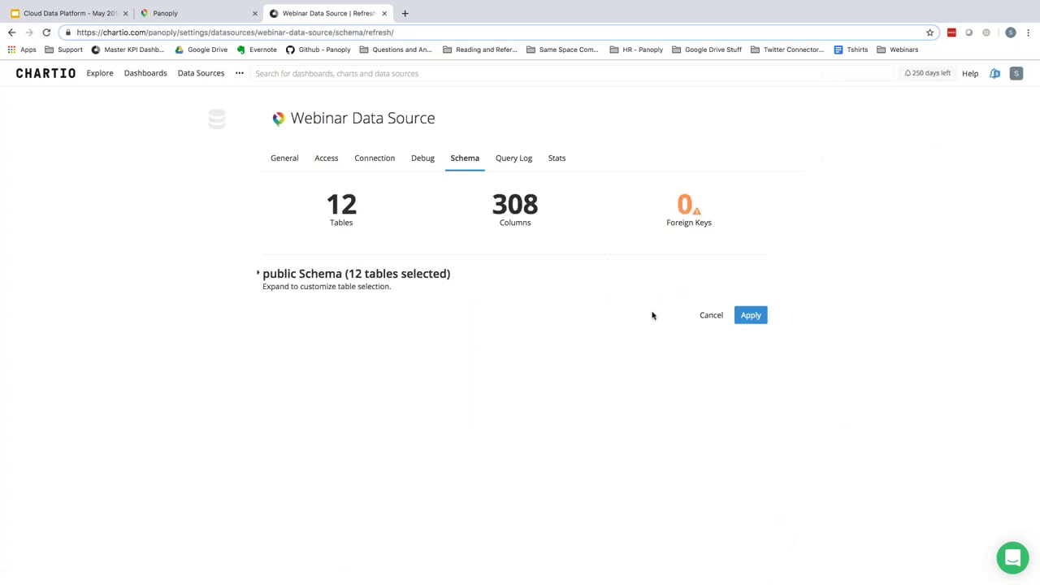
pyautogui.click(256, 274)
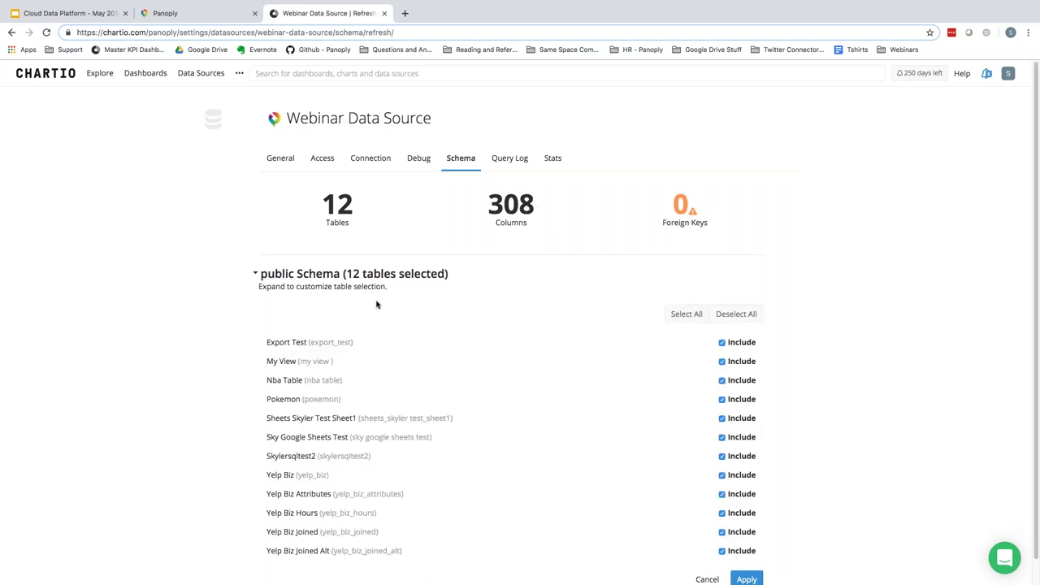
pyautogui.scroll(-1, 385, 333)
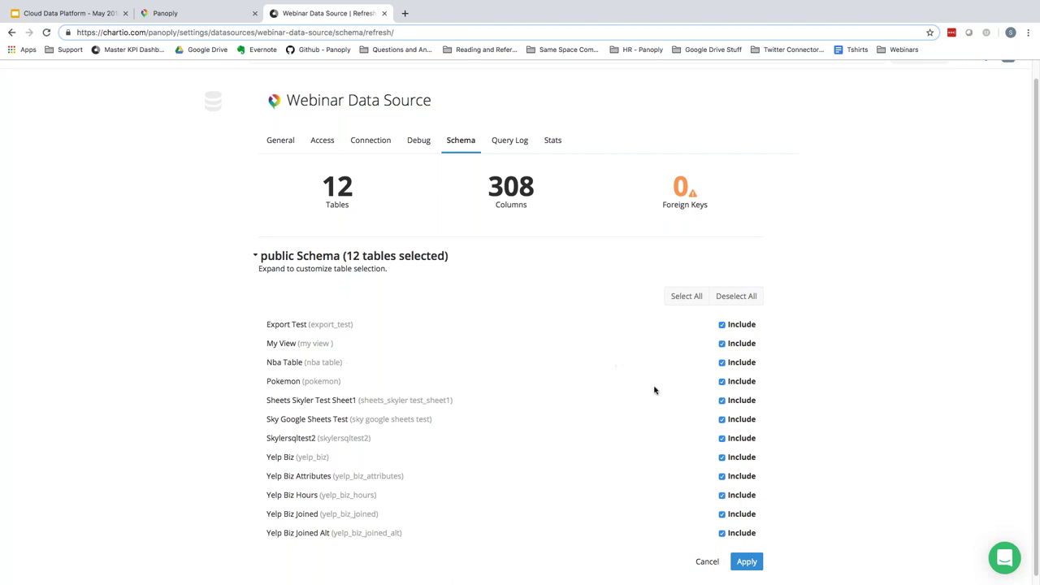
pyautogui.click(747, 563)
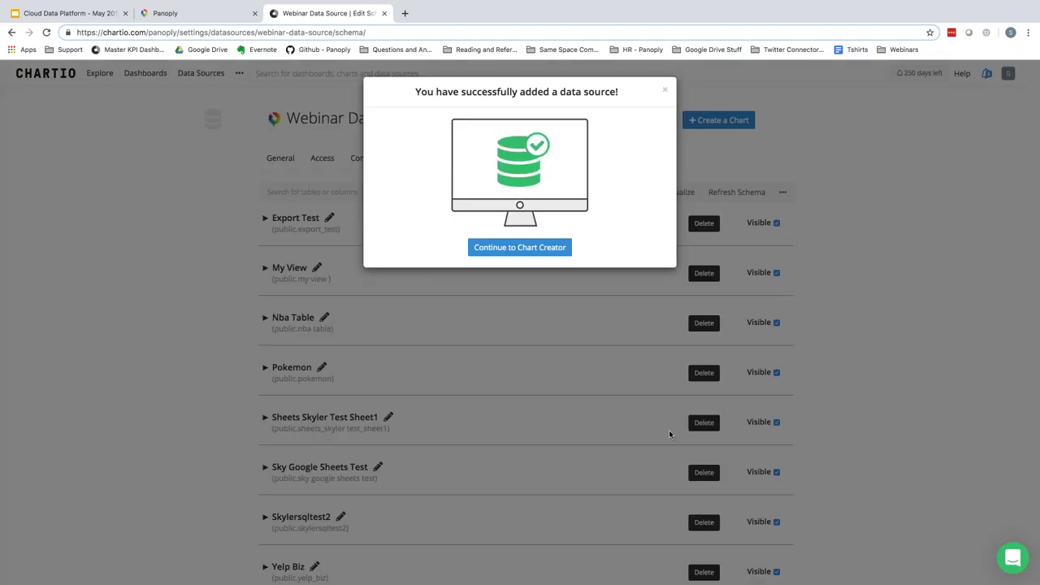
pyautogui.click(664, 92)
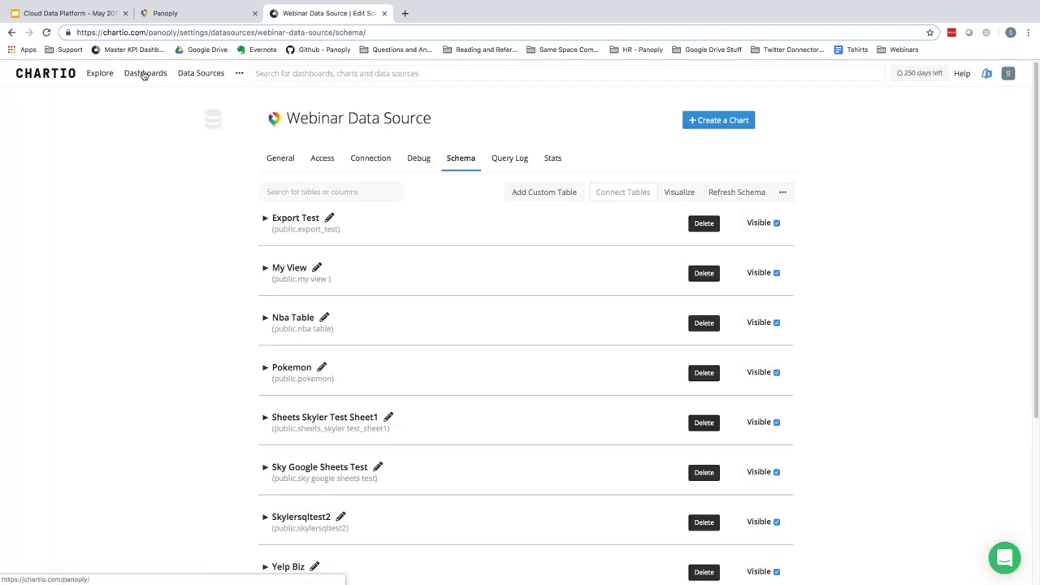
# - Create an empty dashboard titled 'Webinar Dash' under the Sandbox category
pyautogui.click(146, 73)
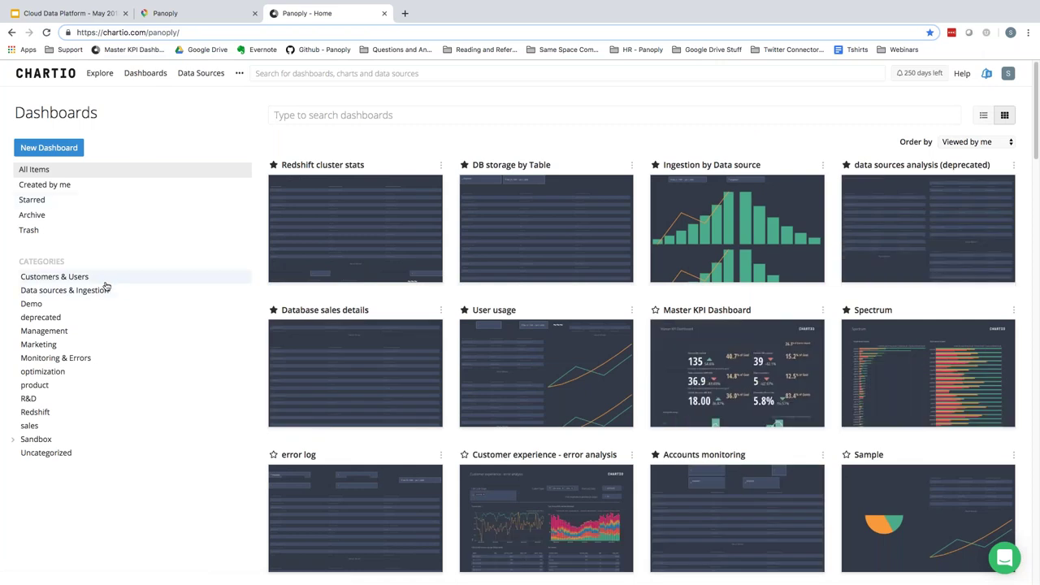
pyautogui.click(14, 439)
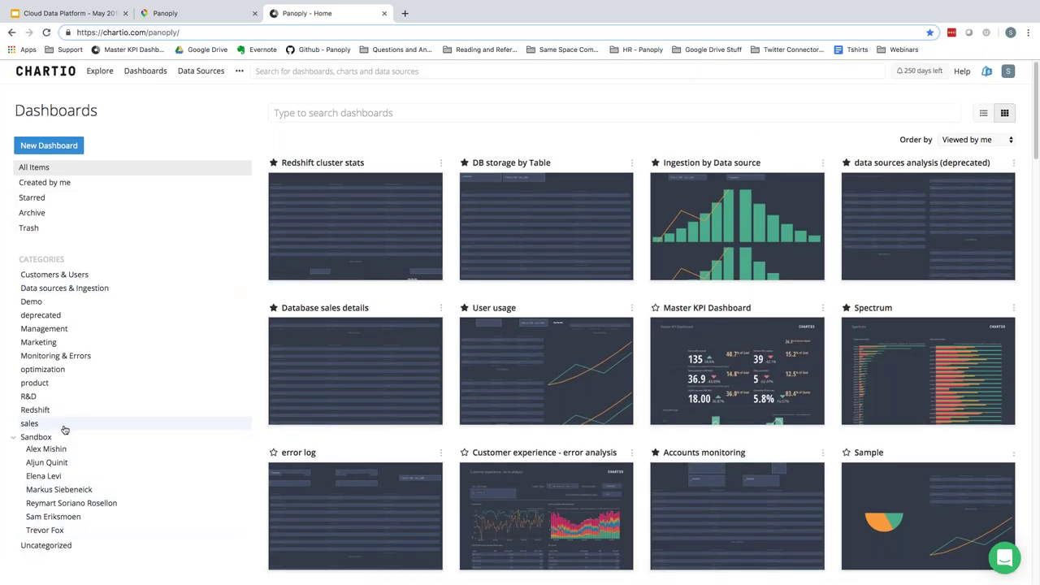
pyautogui.scroll(-1, 61, 455)
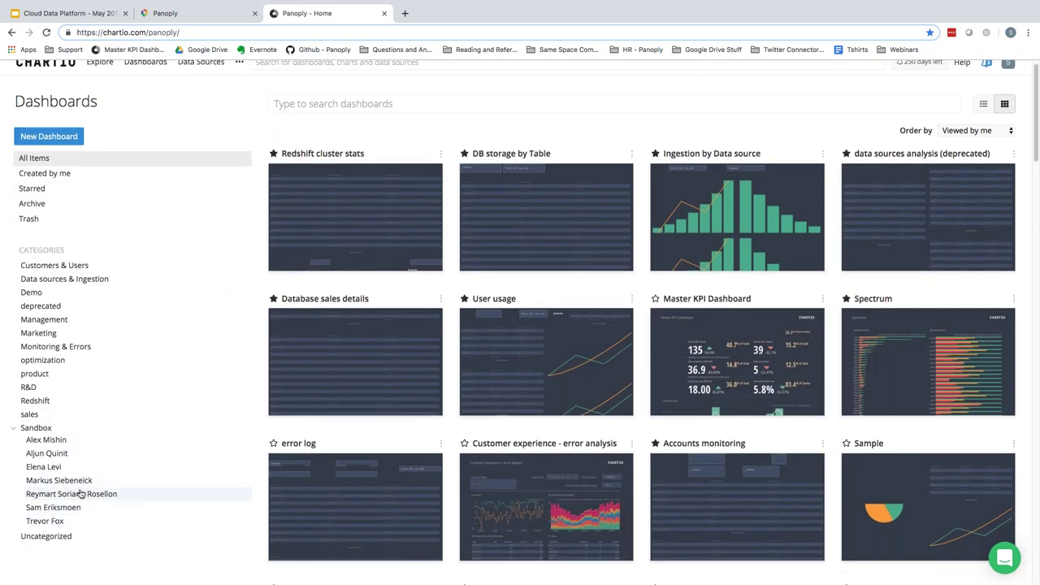
pyautogui.click(19, 428)
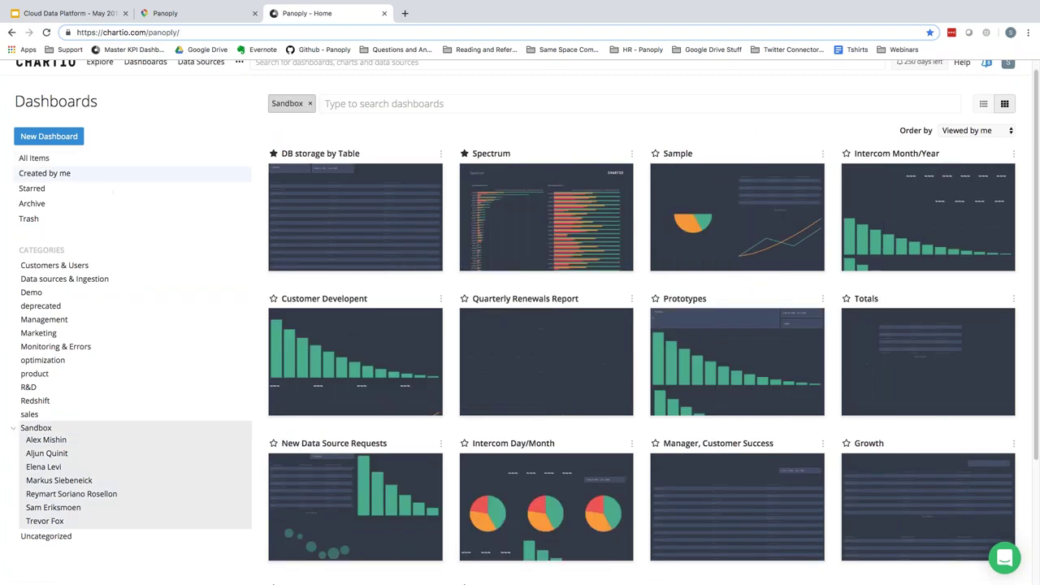
pyautogui.click(49, 136)
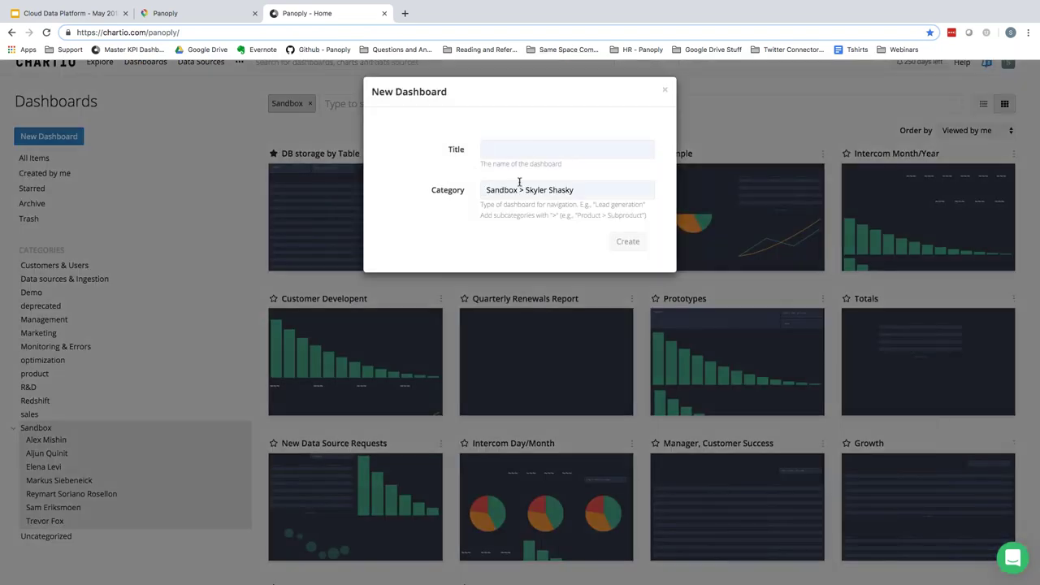
pyautogui.write('Web')
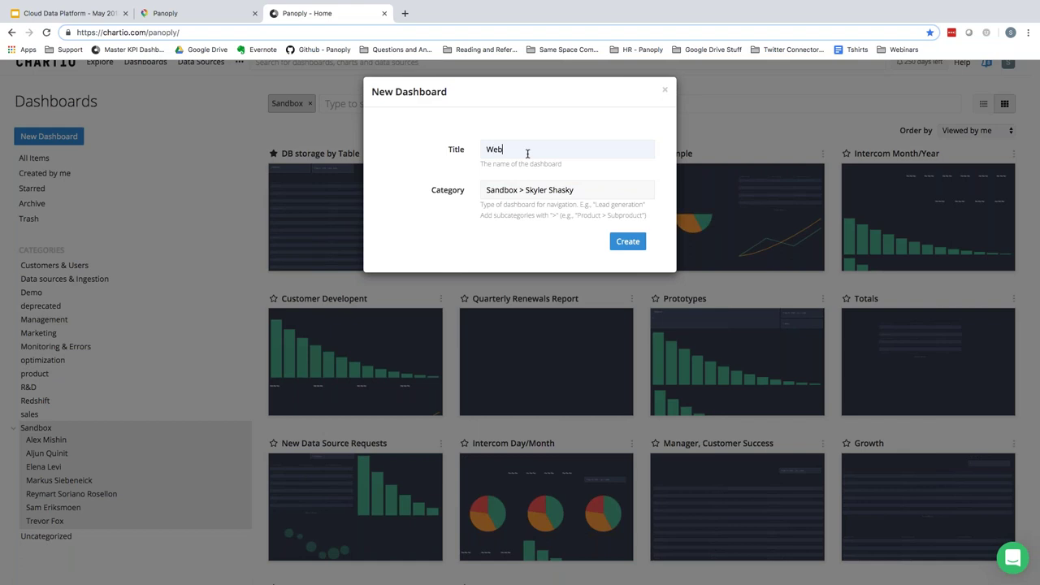
pyautogui.write('inar Dash')
pyautogui.click(626, 242)
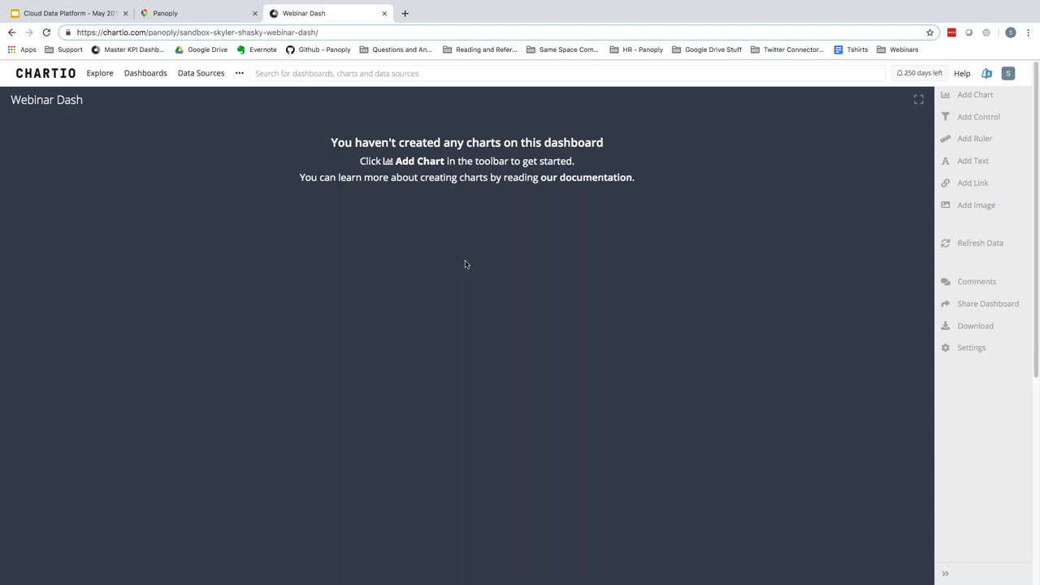
# - Add a new chart to Webinar Dash and pick Webinar Data Source as its source
pyautogui.click(975, 95)
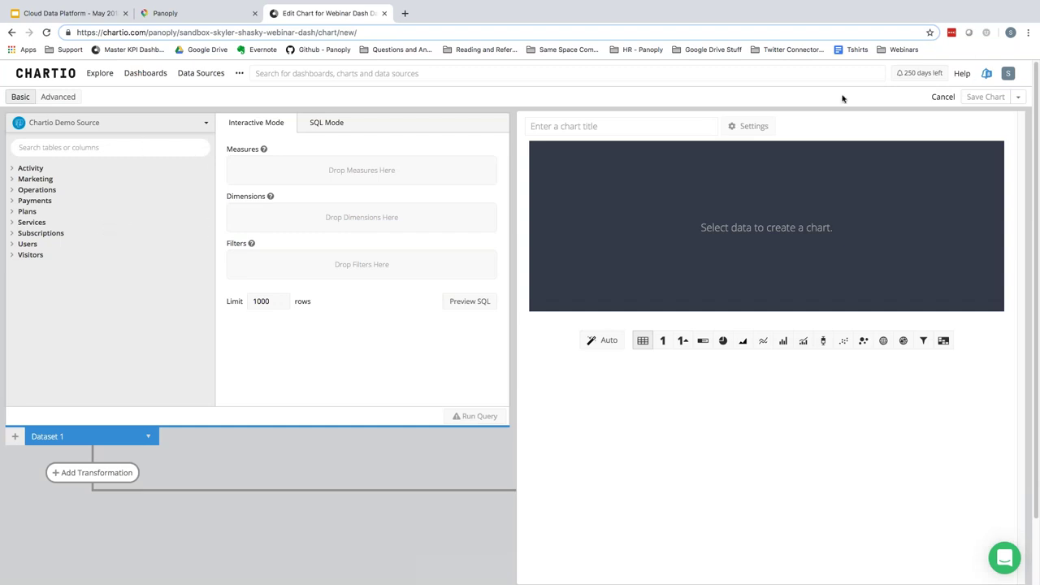
pyautogui.click(144, 125)
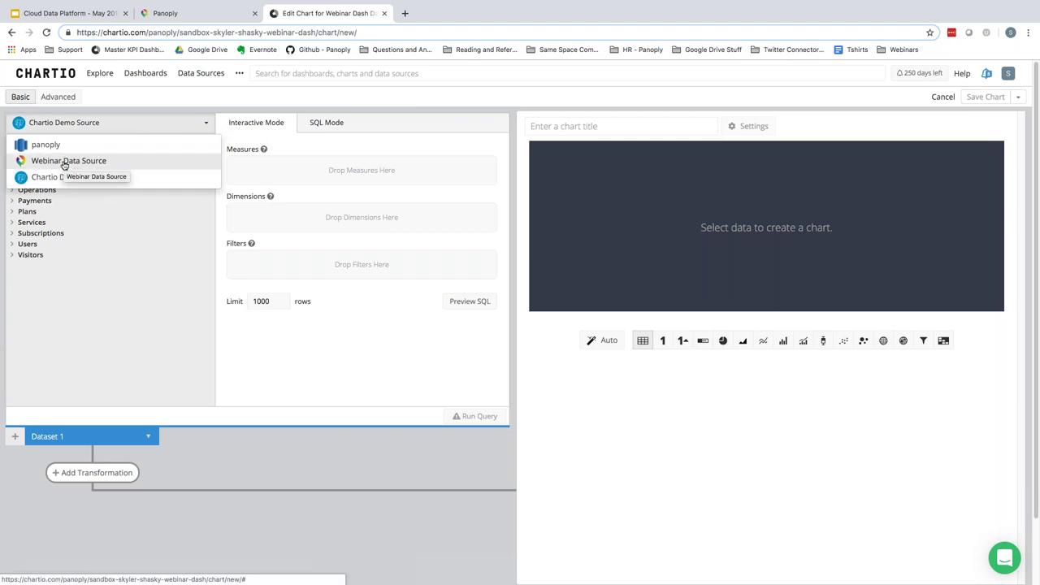
pyautogui.click(65, 162)
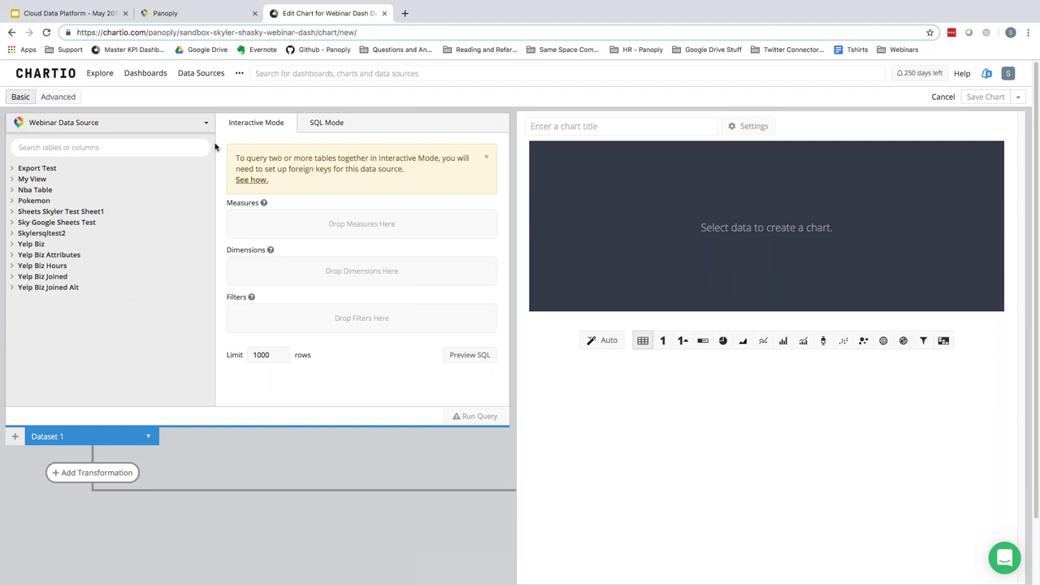
pyautogui.click(185, 16)
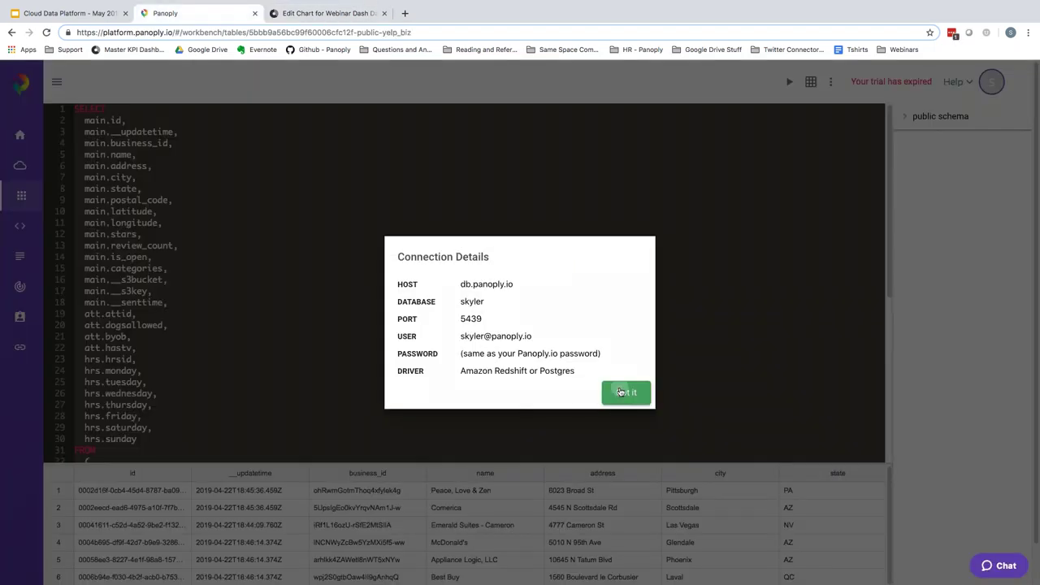
pyautogui.click(622, 392)
pyautogui.click(21, 199)
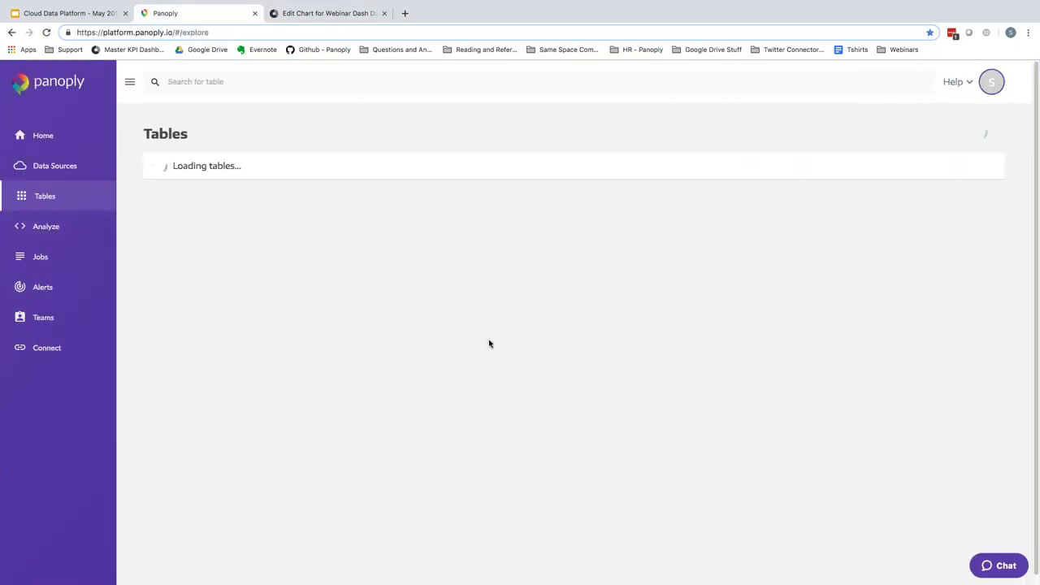
pyautogui.scroll(-3, 495, 346)
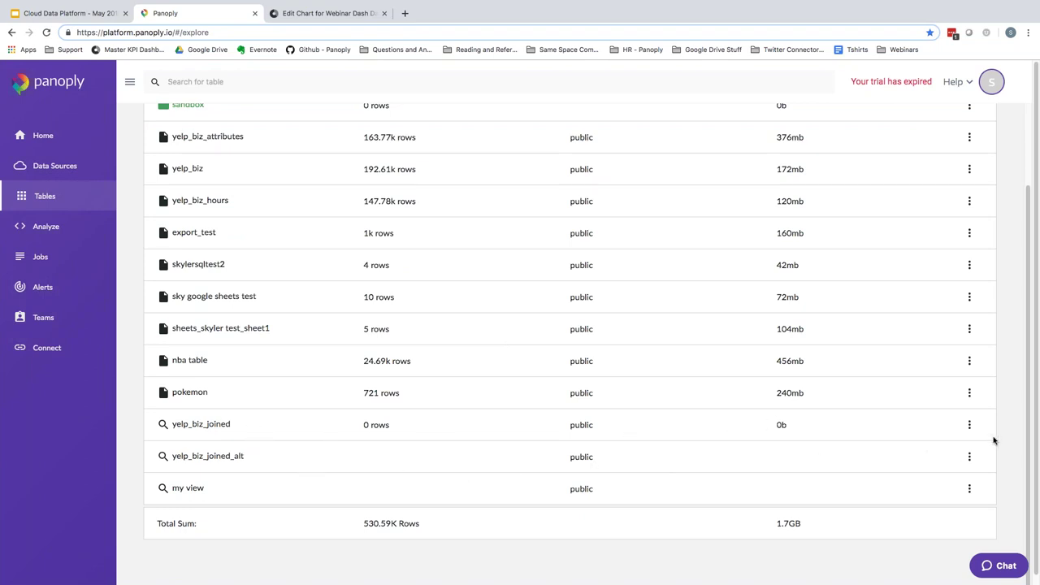
pyautogui.click(968, 459)
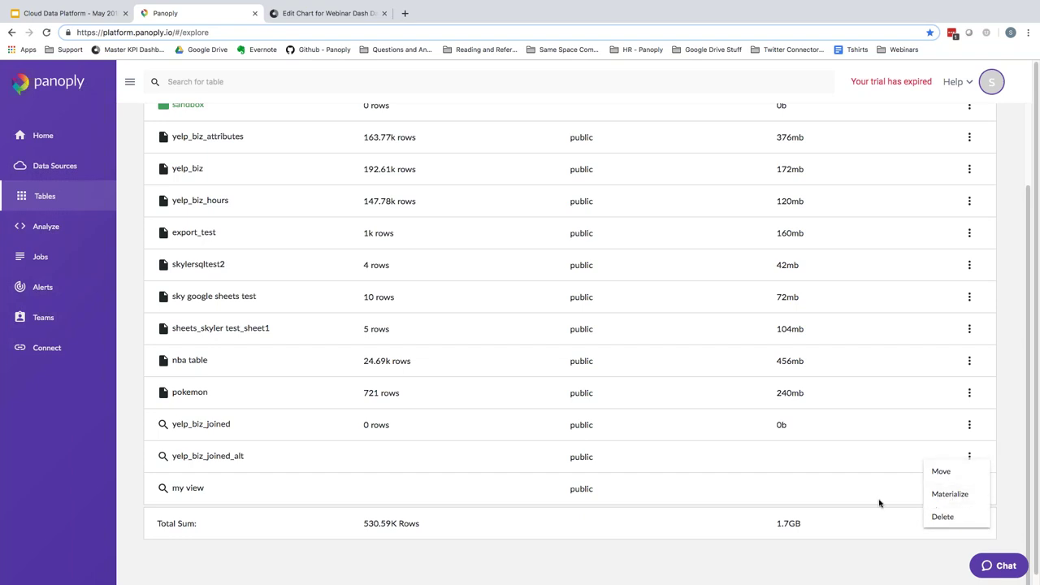
pyautogui.click(809, 461)
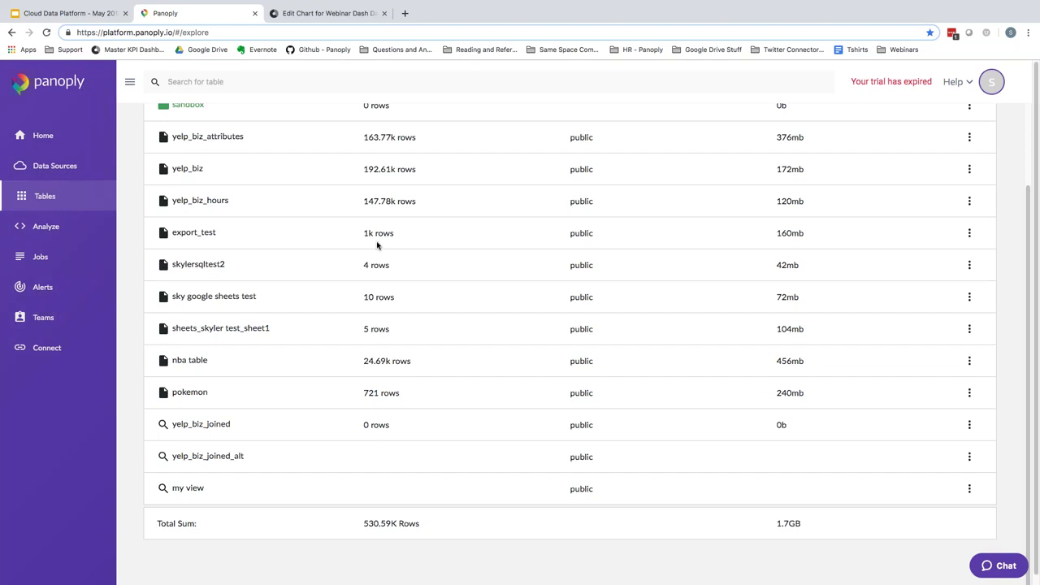
pyautogui.click(329, 14)
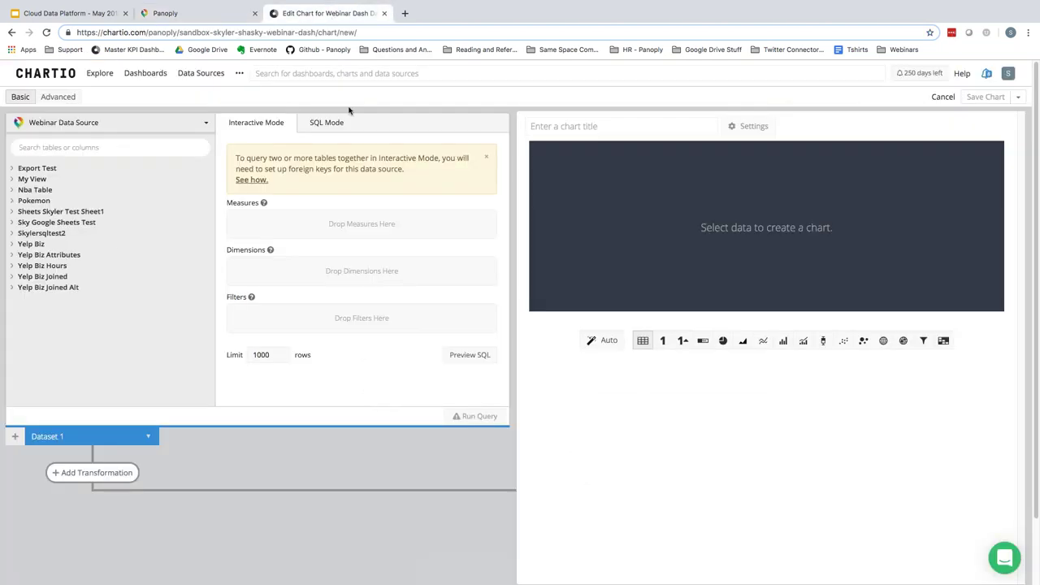
# - Expand the Yelp Biz Joined table and browse its Measures and Dimensions fields
pyautogui.click(29, 281)
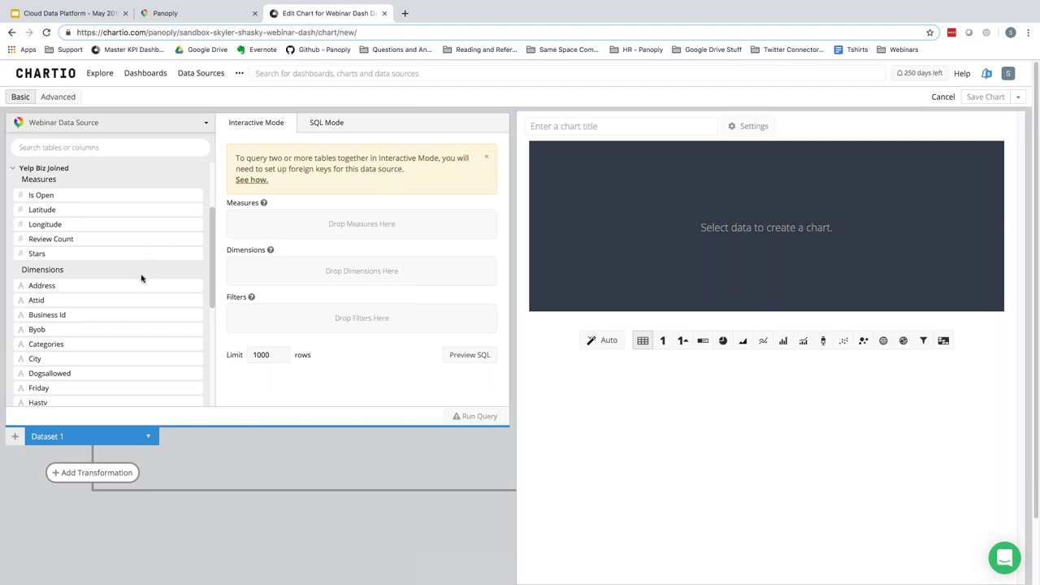
pyautogui.scroll(-2, 134, 288)
pyautogui.scroll(-4, 135, 290)
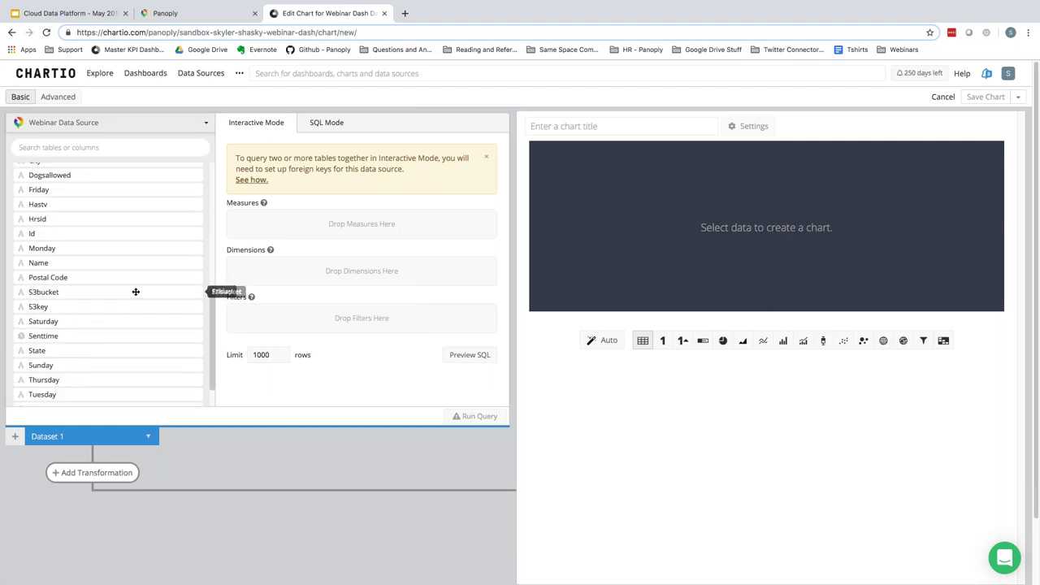
pyautogui.scroll(1, 136, 292)
pyautogui.scroll(4, 135, 292)
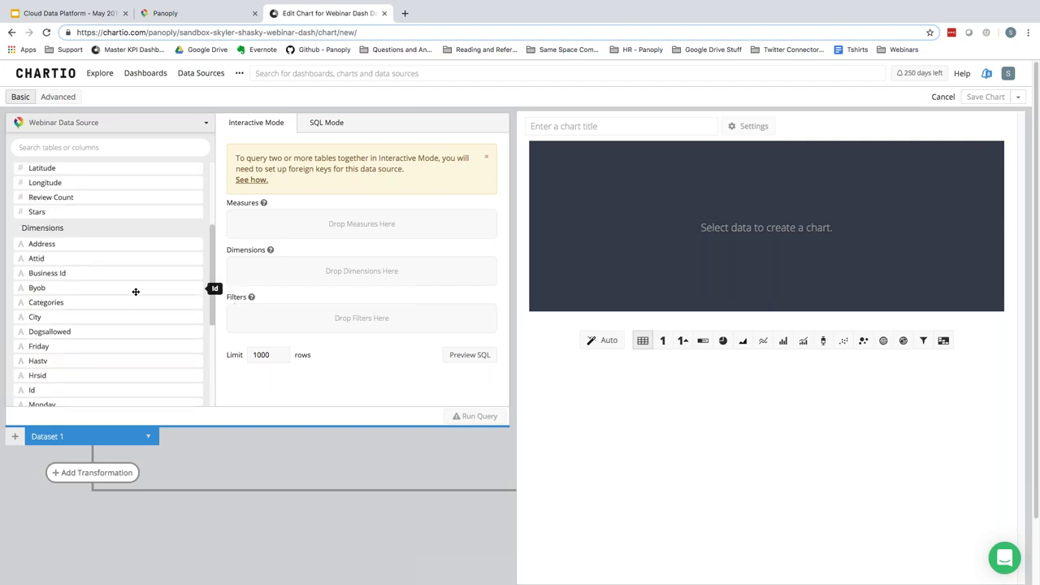
pyautogui.scroll(-1, 151, 304)
pyautogui.scroll(-3, 152, 306)
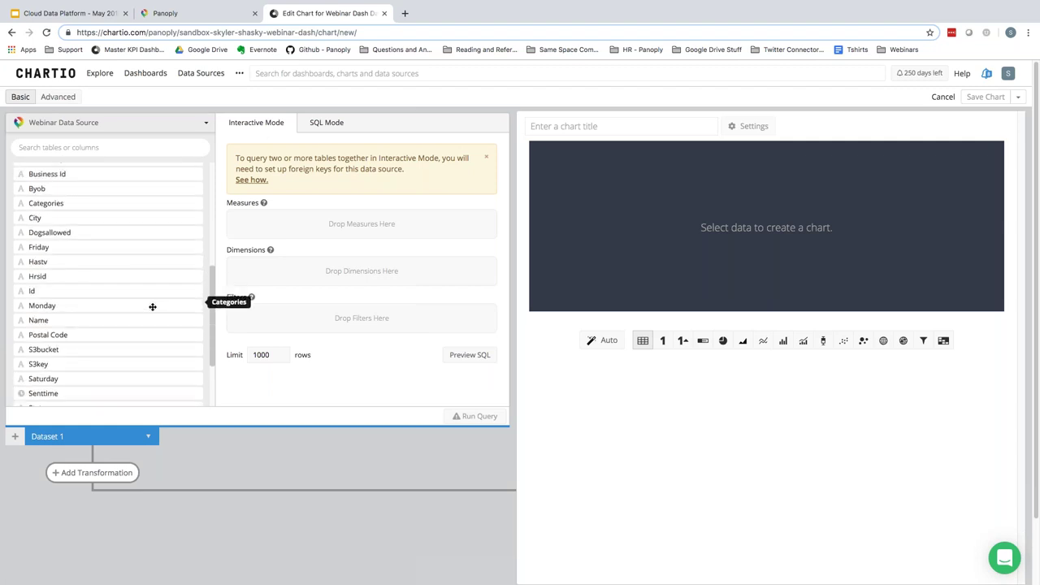
pyautogui.scroll(-1, 152, 306)
pyautogui.scroll(4, 150, 318)
pyautogui.scroll(2, 150, 319)
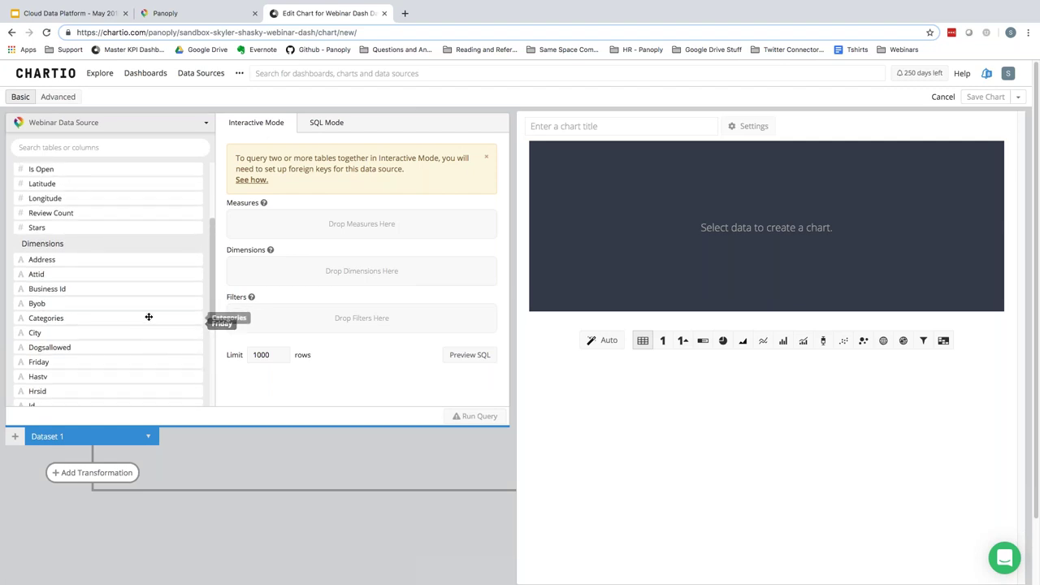
pyautogui.scroll(1, 150, 319)
pyautogui.scroll(-1, 125, 304)
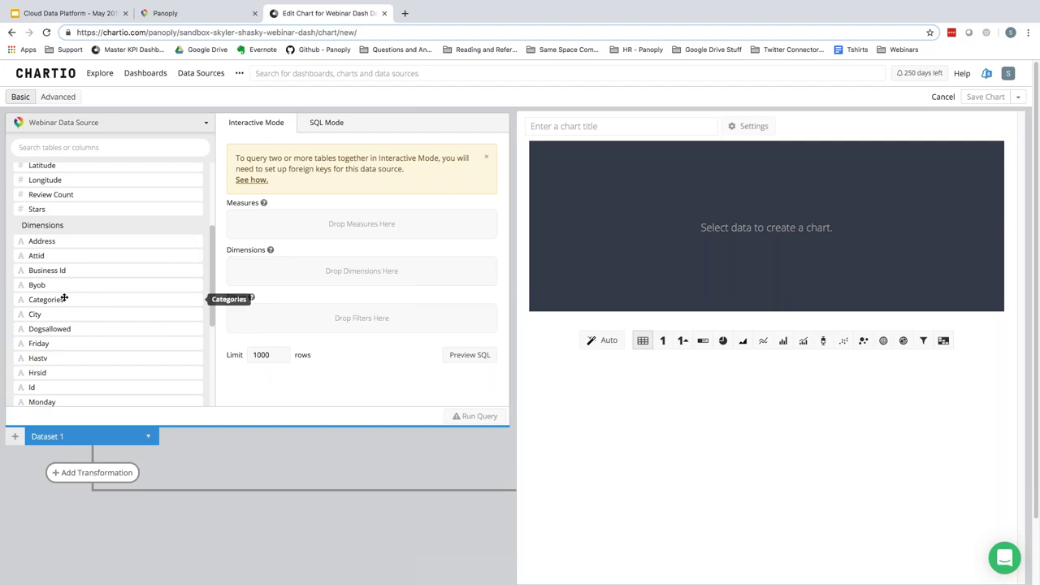
pyautogui.scroll(-2, 75, 354)
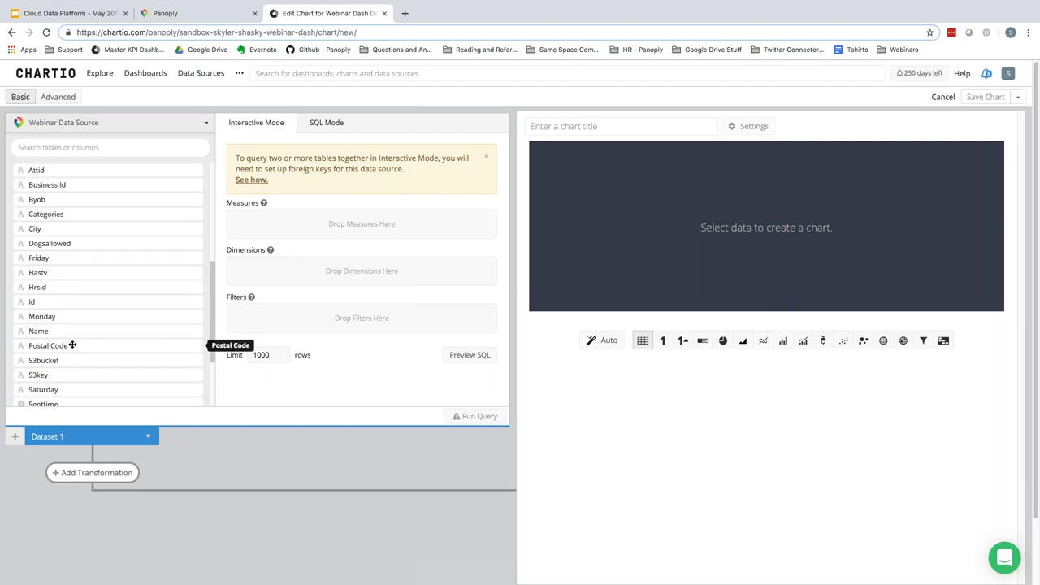
pyautogui.scroll(-3, 71, 345)
# - Add State and Dogsallowed as the chart's dimensions
pyautogui.moveTo(52, 315); pyautogui.dragTo(297, 274)
pyautogui.scroll(2, 85, 282)
pyautogui.scroll(2, 86, 282)
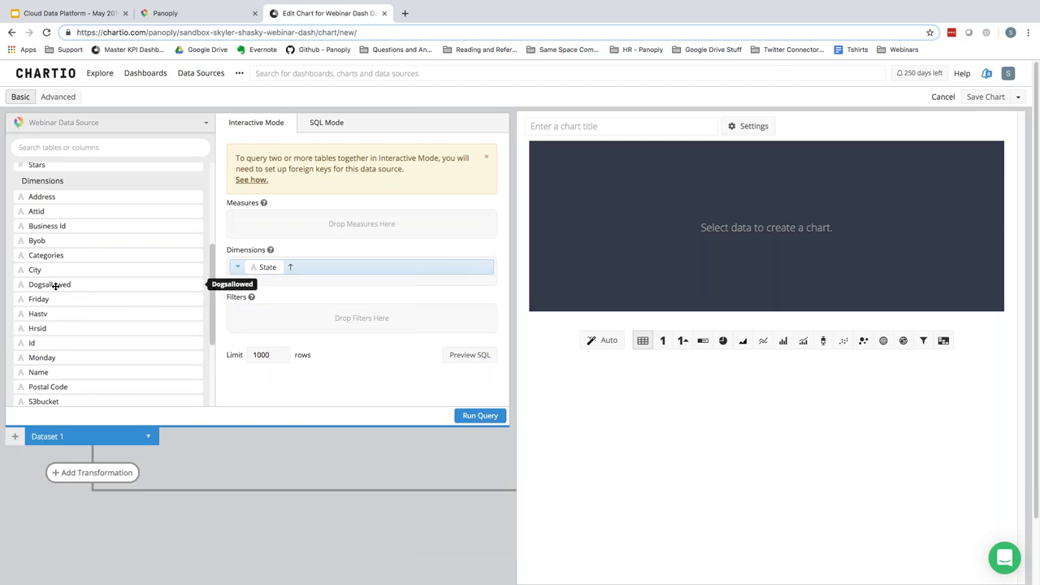
pyautogui.moveTo(52, 285); pyautogui.dragTo(276, 284)
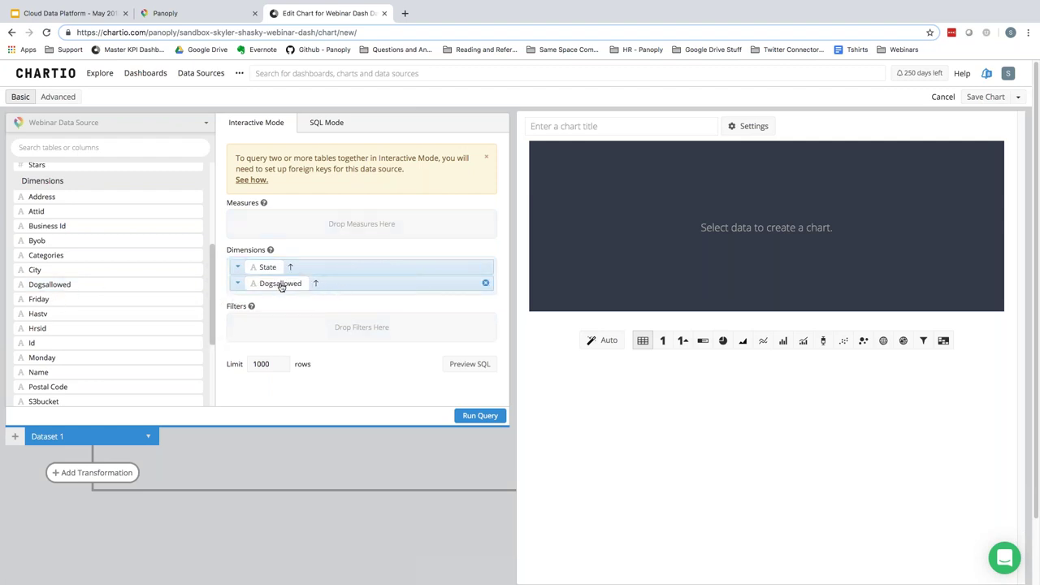
pyautogui.scroll(3, 113, 284)
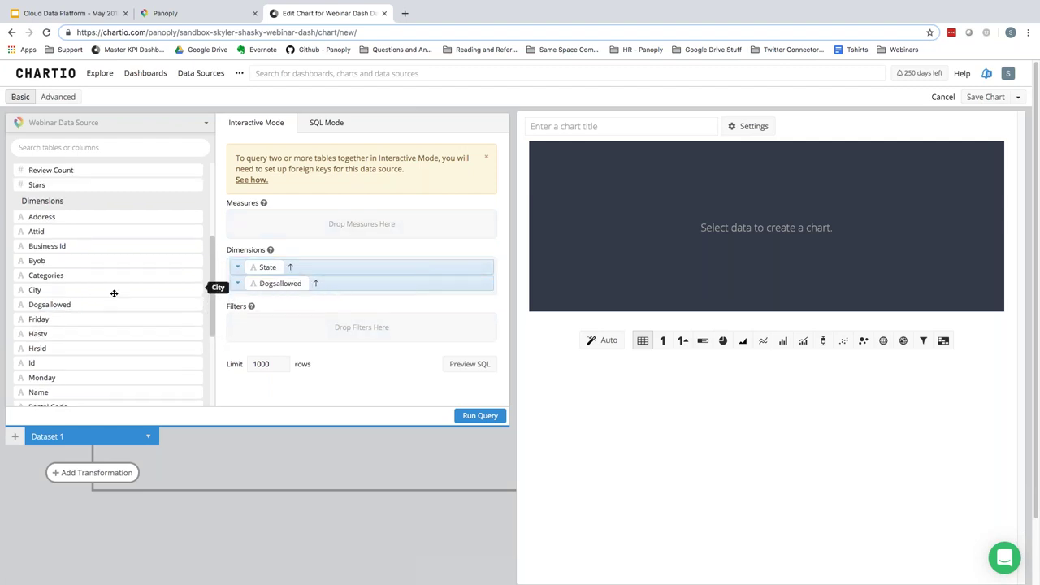
pyautogui.scroll(1, 131, 296)
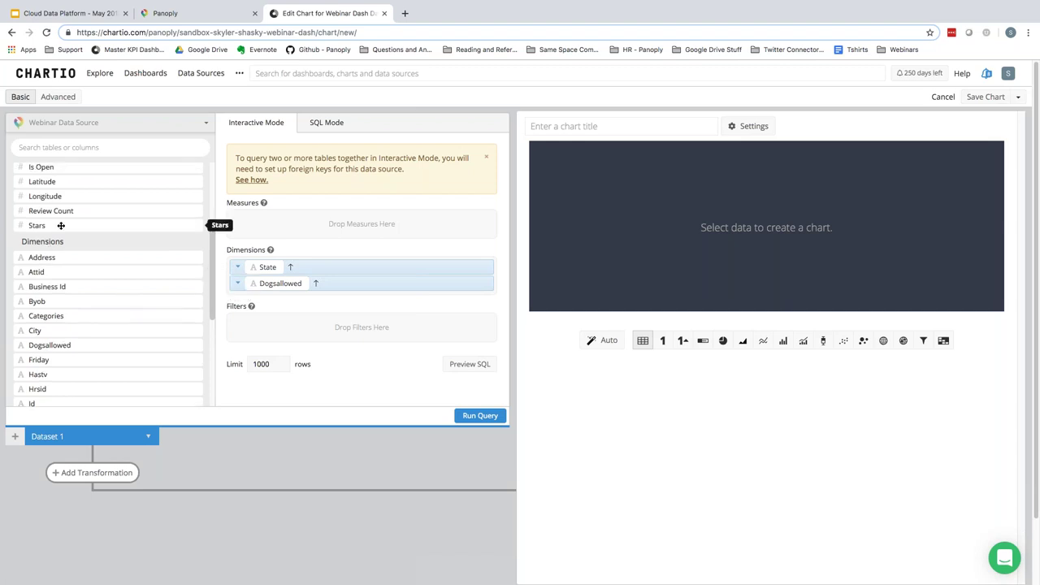
# - Add Stars as the measure with Average aggregation instead of Sum
pyautogui.moveTo(36, 225); pyautogui.dragTo(349, 221)
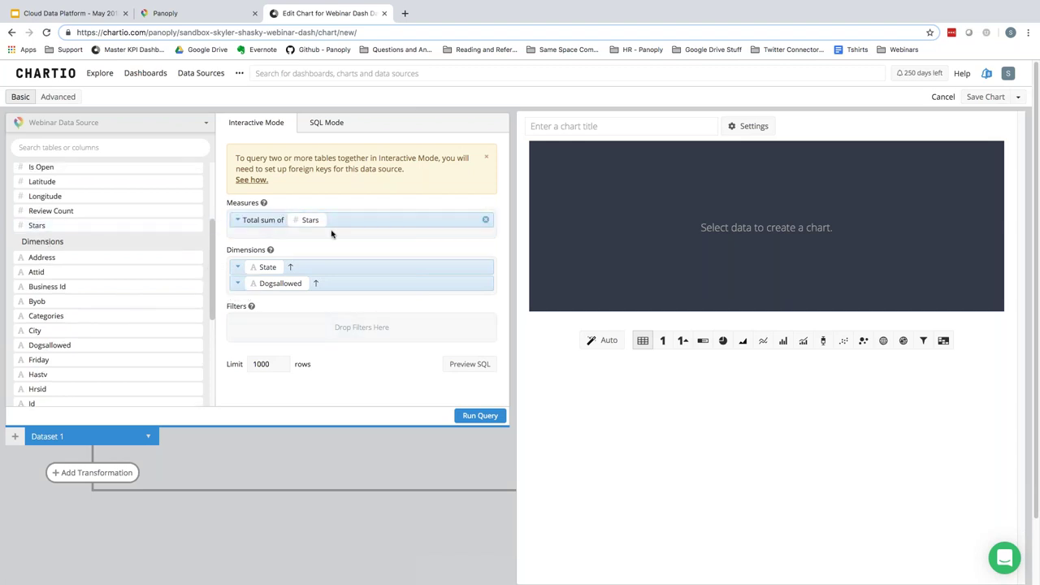
pyautogui.click(242, 220)
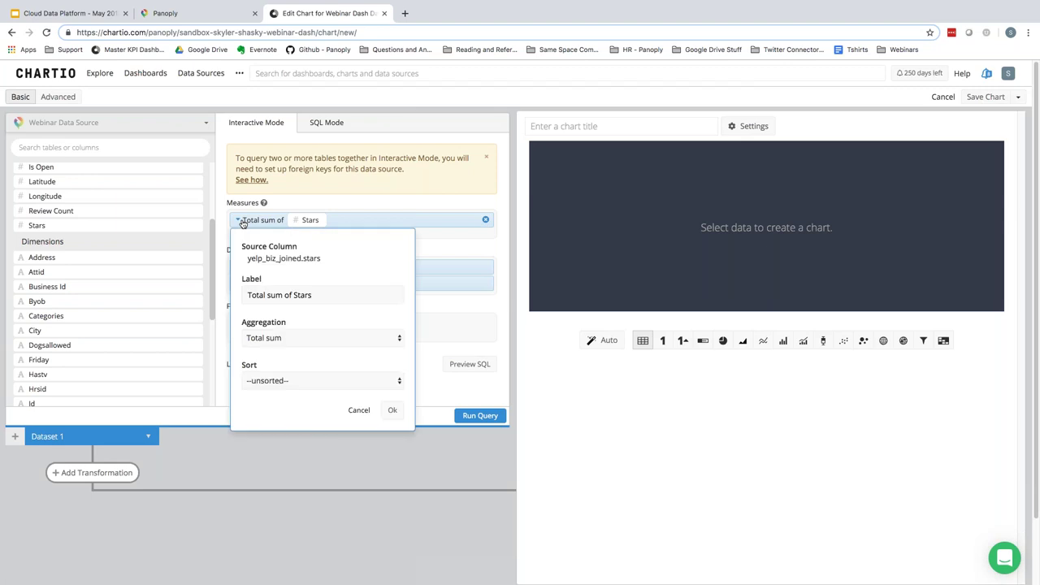
pyautogui.click(294, 338)
pyautogui.click(275, 347)
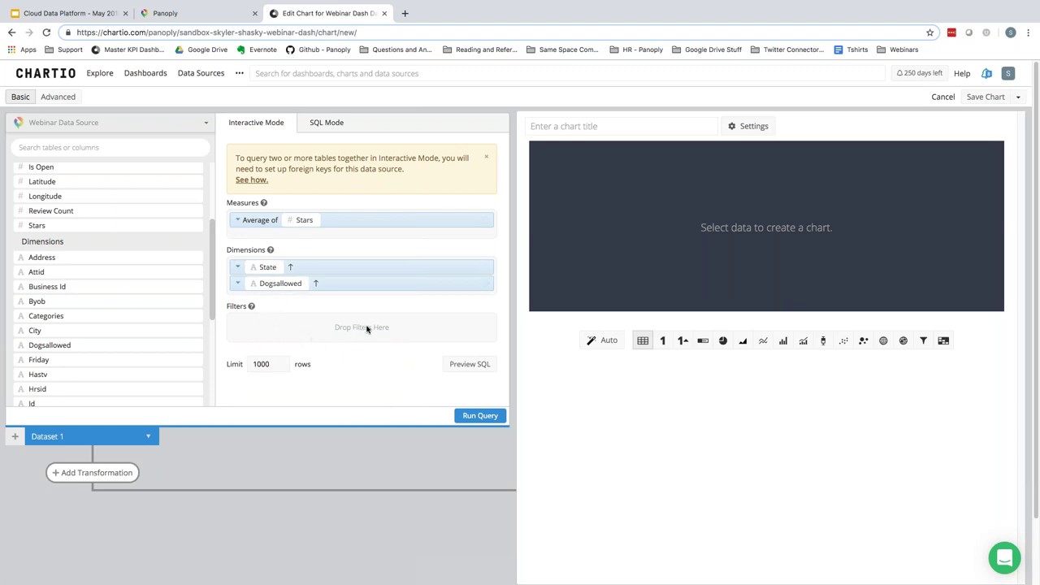
pyautogui.click(289, 284)
pyautogui.click(290, 284)
pyautogui.scroll(-1, 119, 302)
# - Filter Dogsallowed to 'is one of' True and False
pyautogui.moveTo(138, 328); pyautogui.dragTo(304, 329)
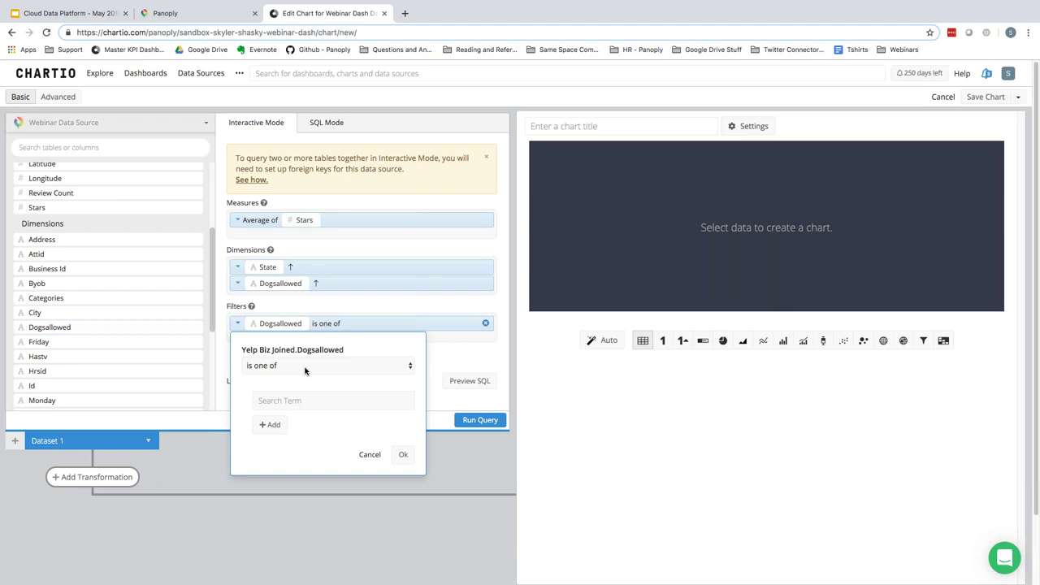
pyautogui.click(304, 400)
pyautogui.write('True')
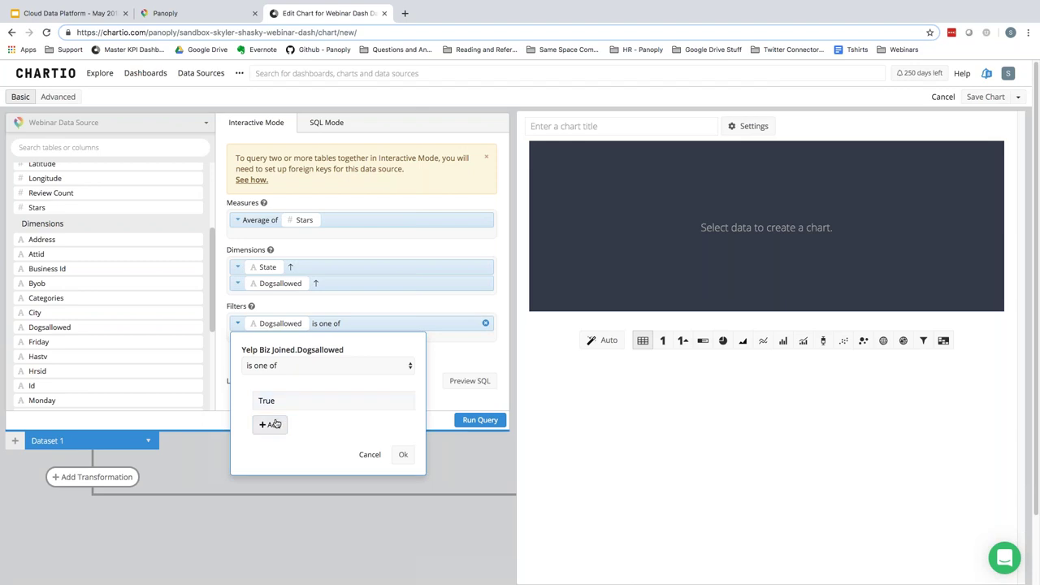
pyautogui.click(272, 424)
pyautogui.write('False')
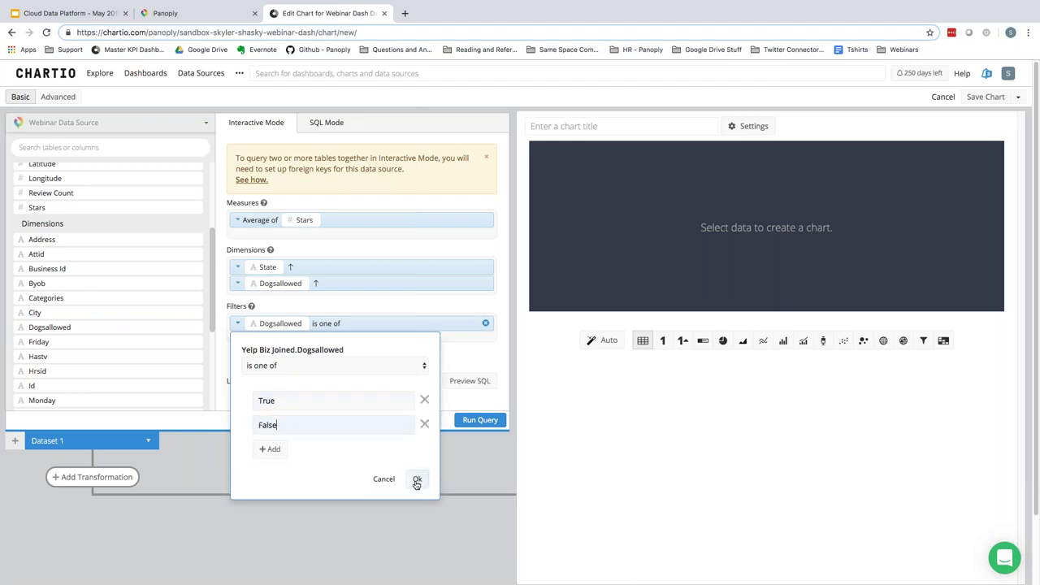
pyautogui.click(417, 478)
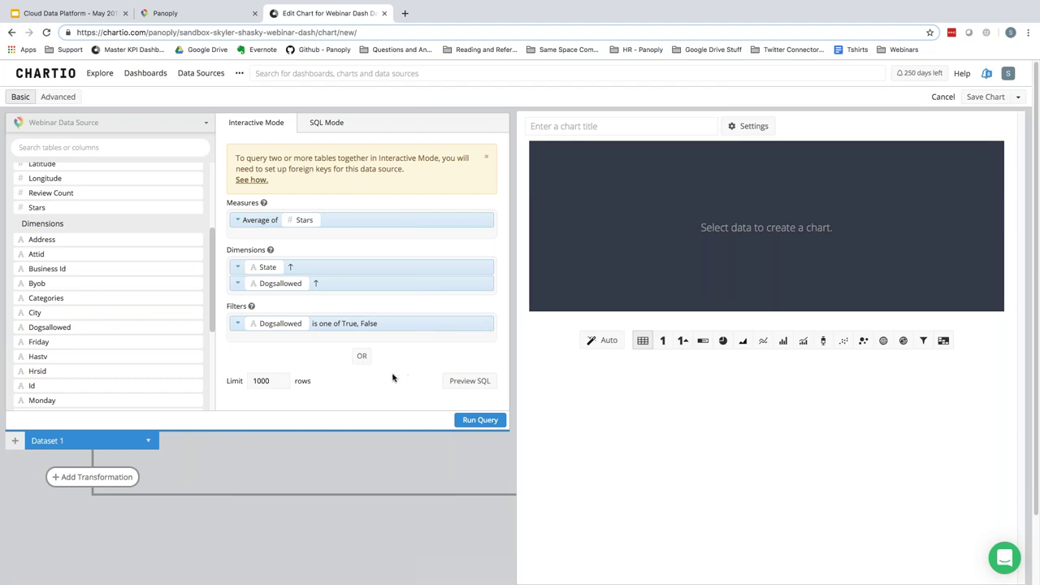
# - Run the query and scroll through the 23 rows of average stars
pyautogui.click(473, 423)
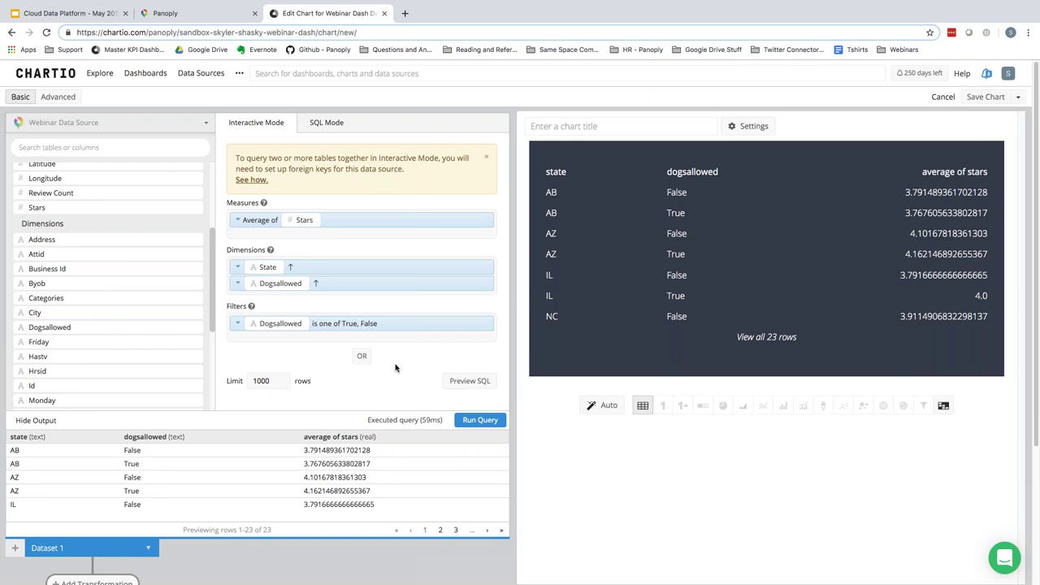
pyautogui.scroll(-1, 681, 422)
pyautogui.scroll(-1, 681, 422)
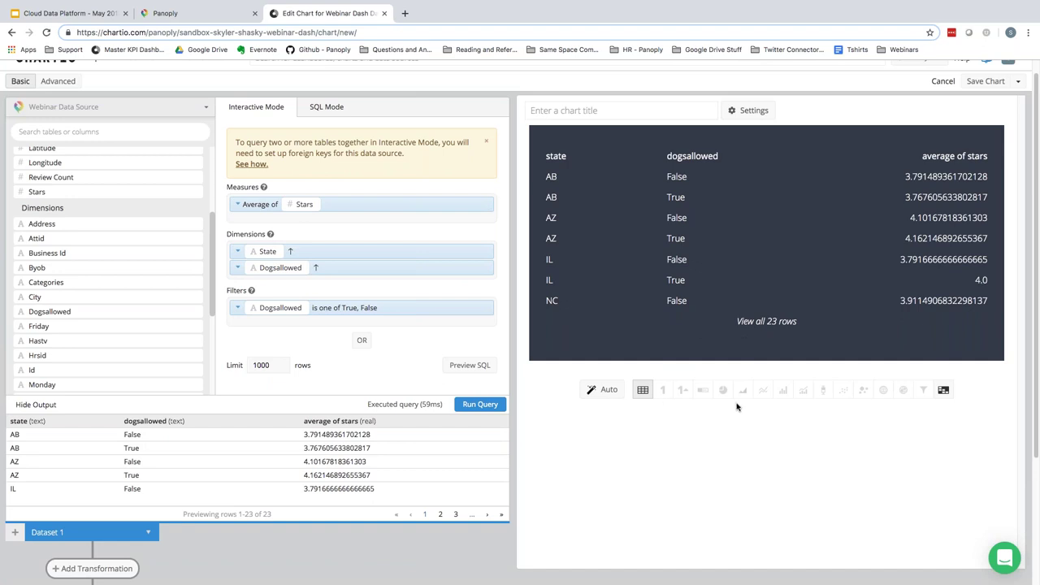
pyautogui.scroll(-3, 738, 406)
# - Add a Pivot Data transformation that aggregates average of stars by AVG
pyautogui.click(101, 533)
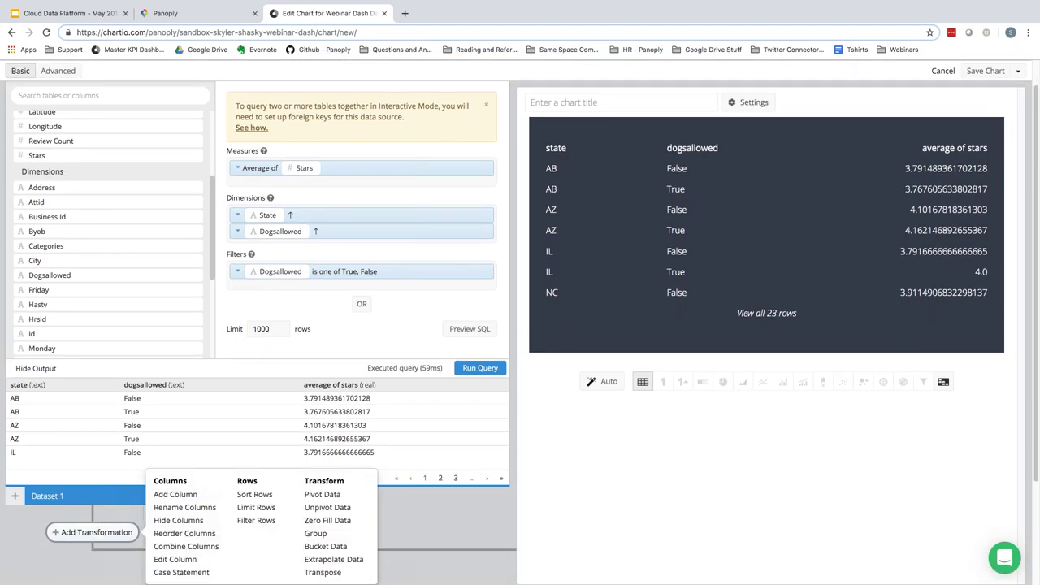
pyautogui.click(324, 496)
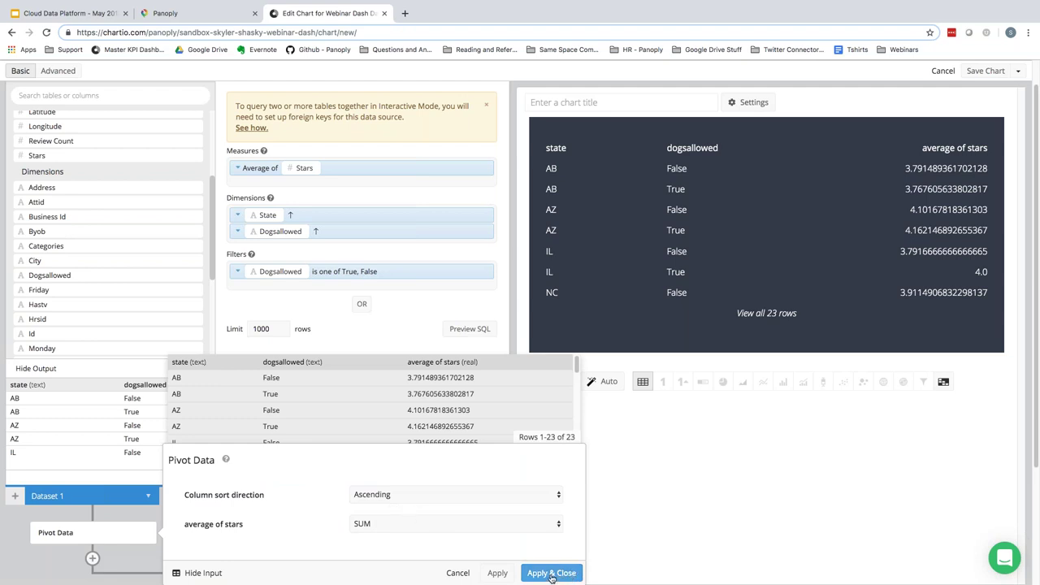
pyautogui.scroll(-1, 780, 513)
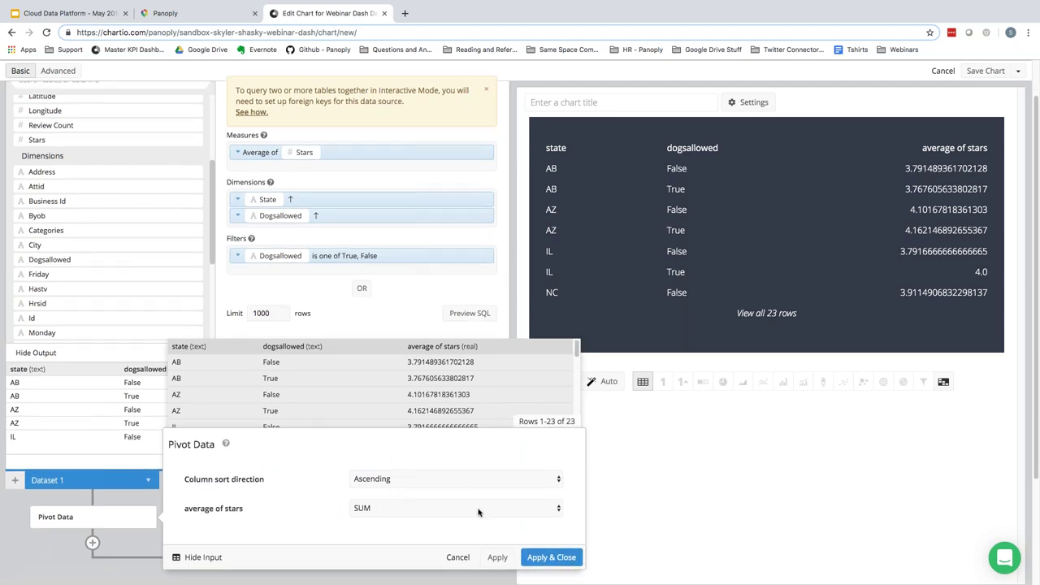
pyautogui.click(396, 510)
pyautogui.click(380, 520)
pyautogui.click(547, 558)
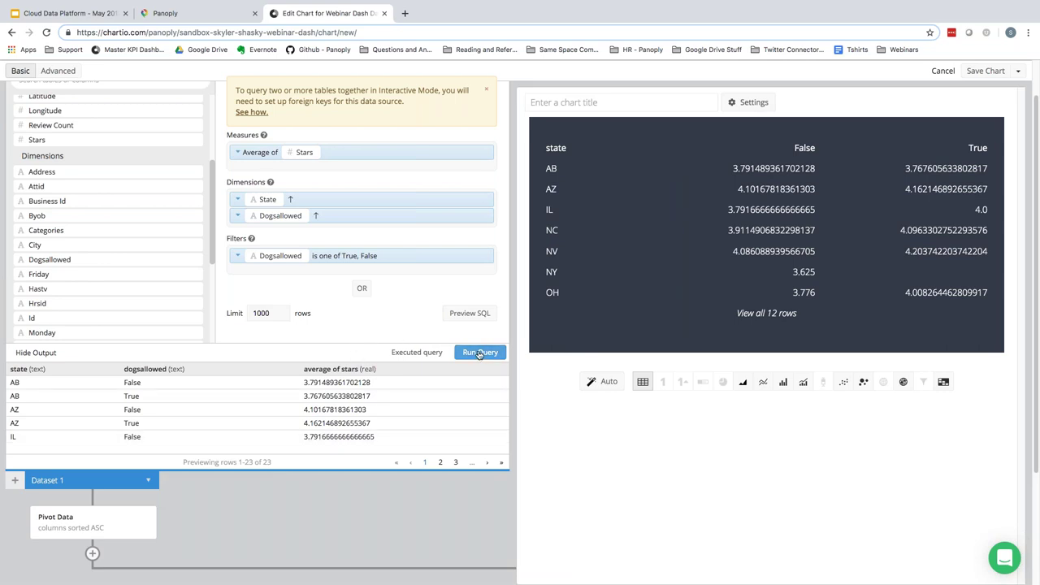
# - Switch to a bar chart with Stacked turned off so False and True bars sit side by side
pyautogui.click(784, 382)
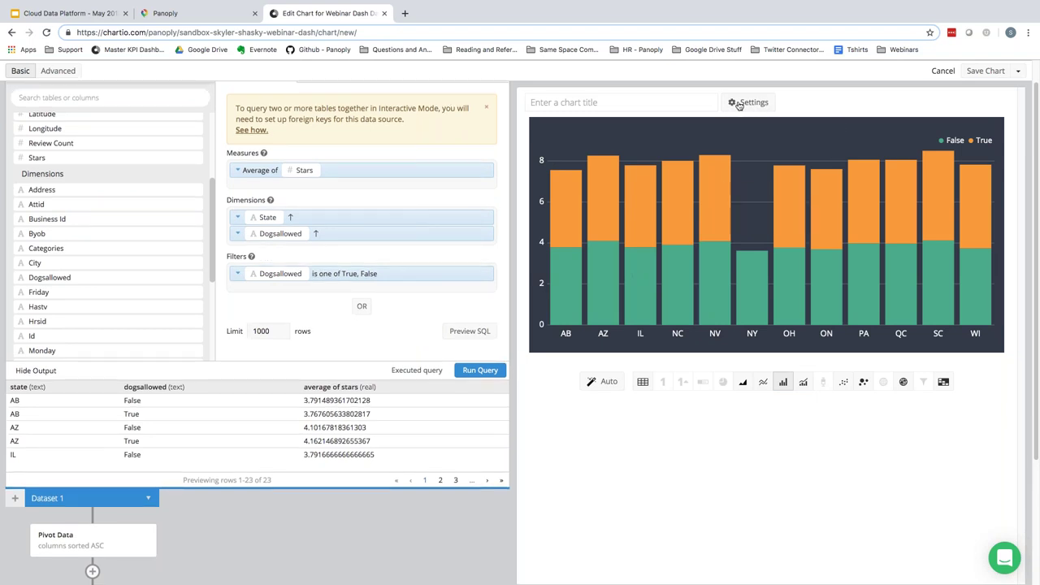
pyautogui.click(738, 105)
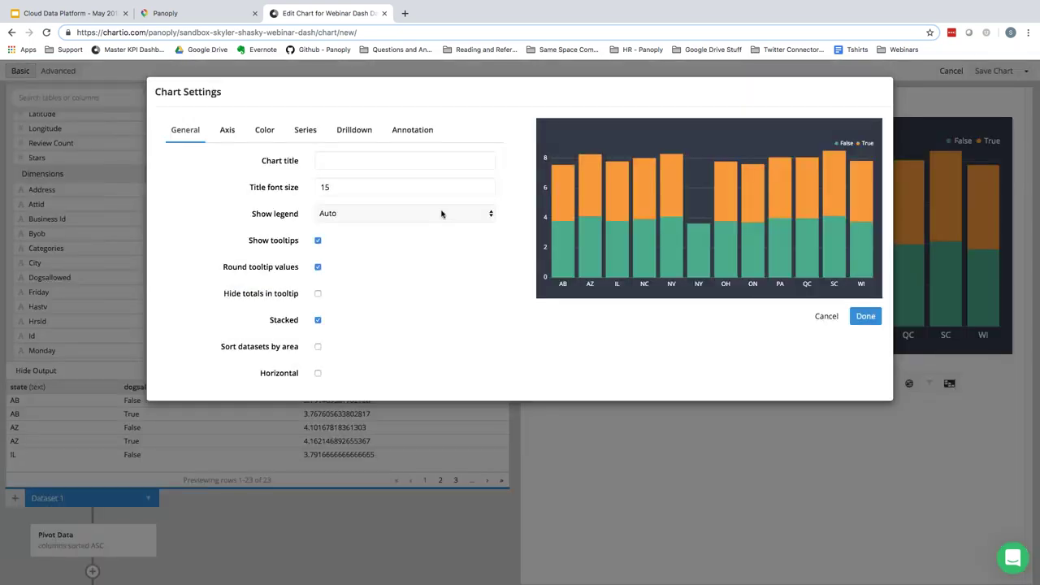
pyautogui.click(316, 321)
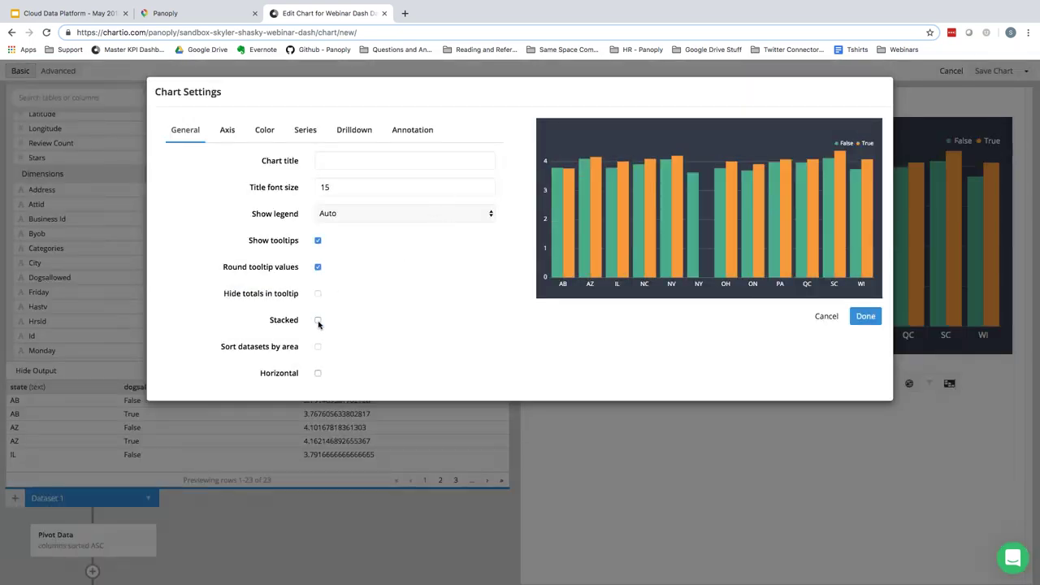
pyautogui.click(864, 317)
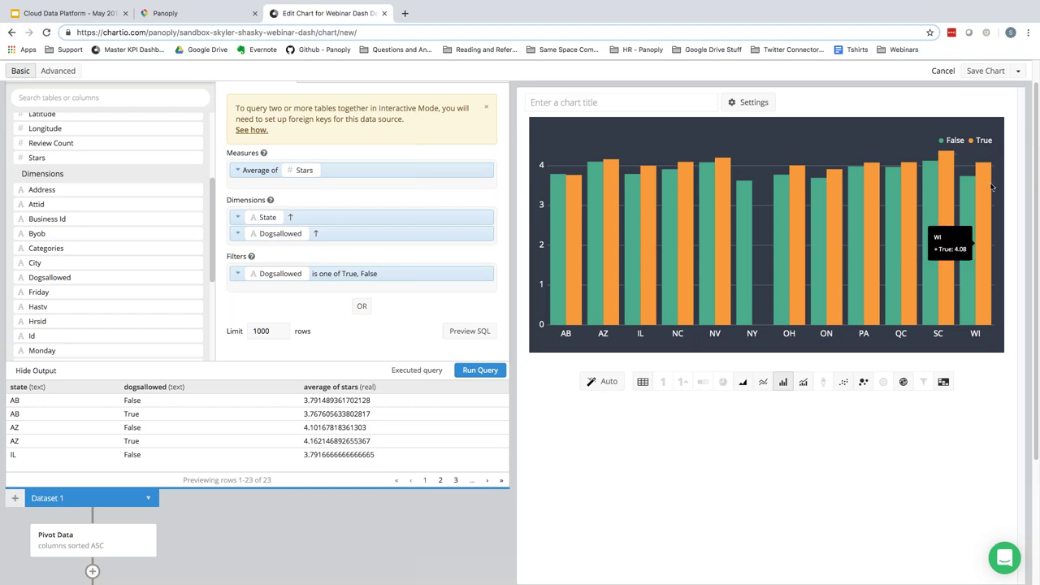
# - Title the chart 'Dog Friendly' and save it to the dashboard
pyautogui.click(605, 103)
pyautogui.write('Dog Friendly')
pyautogui.click(813, 76)
pyautogui.click(985, 70)
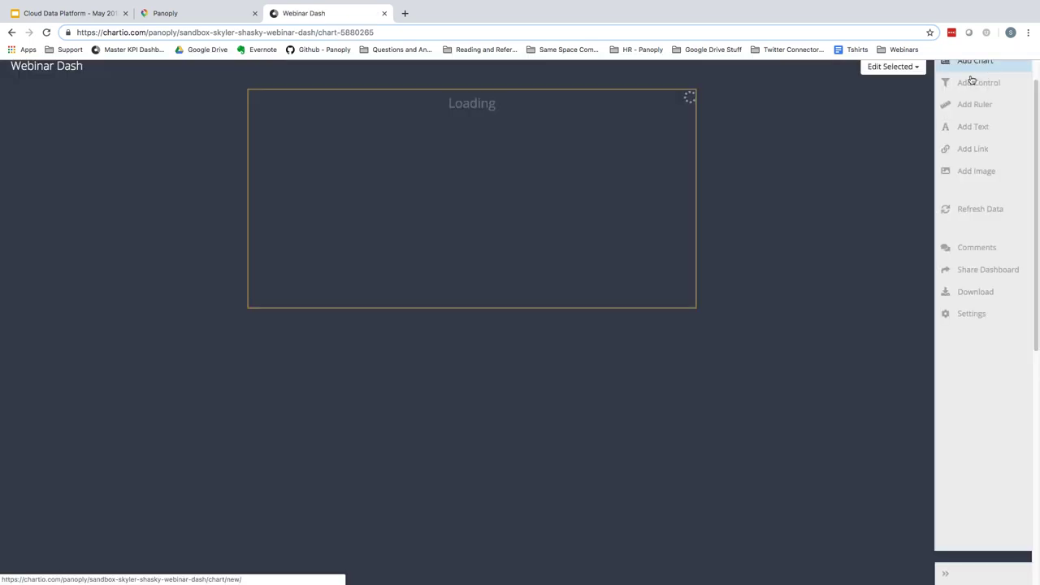
# - Move the Dog Friendly chart to the dashboard's top-left and enlarge it
pyautogui.moveTo(576, 188); pyautogui.dragTo(102, 114)
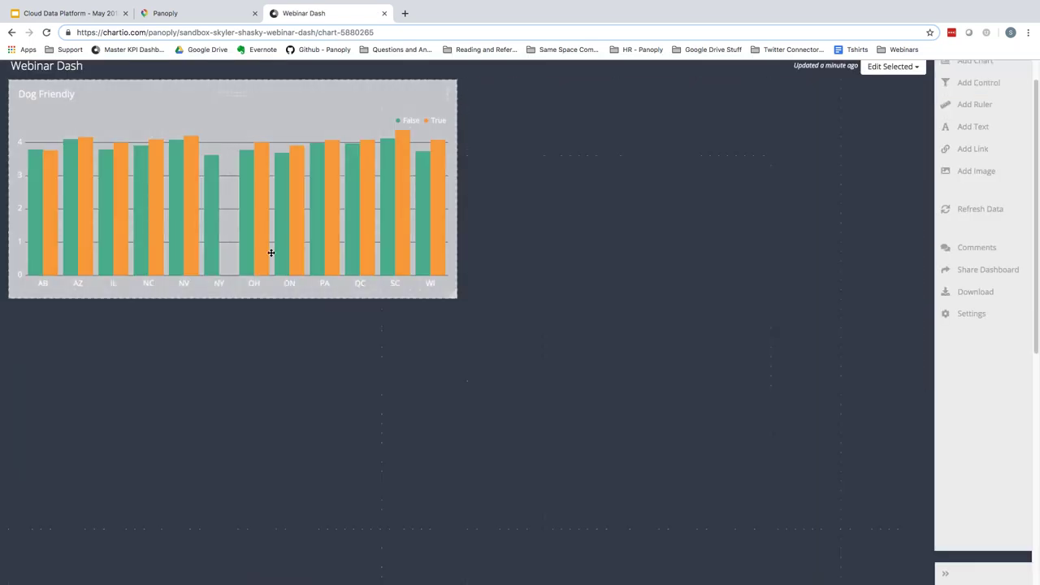
pyautogui.moveTo(460, 300); pyautogui.dragTo(668, 413)
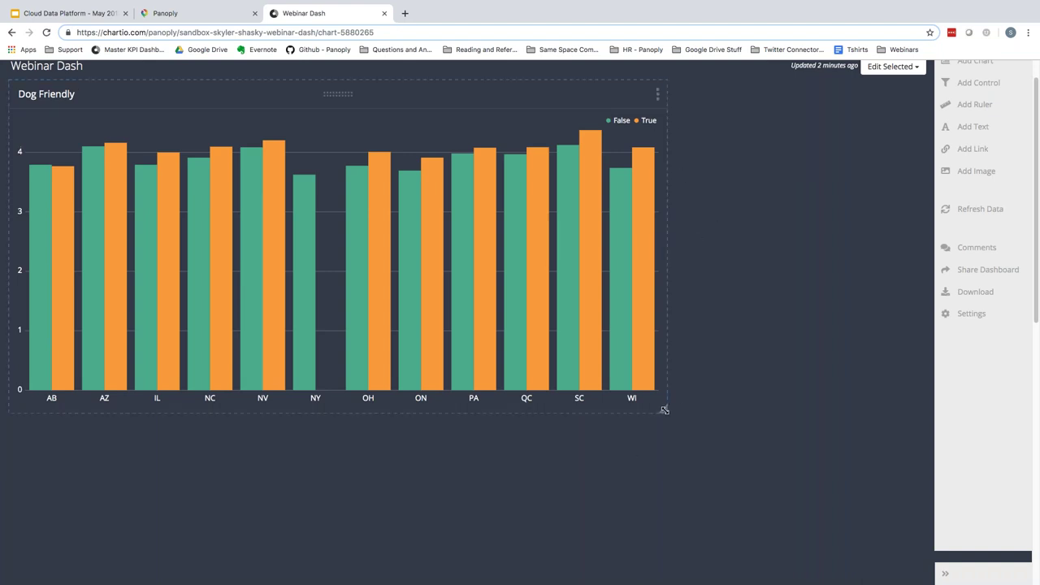
pyautogui.moveTo(668, 411); pyautogui.dragTo(705, 423)
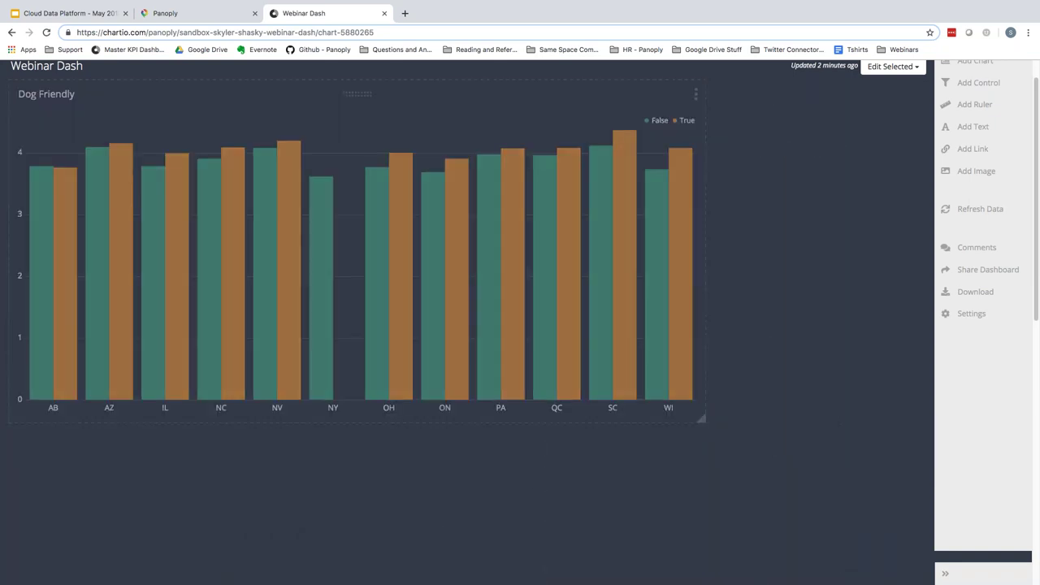